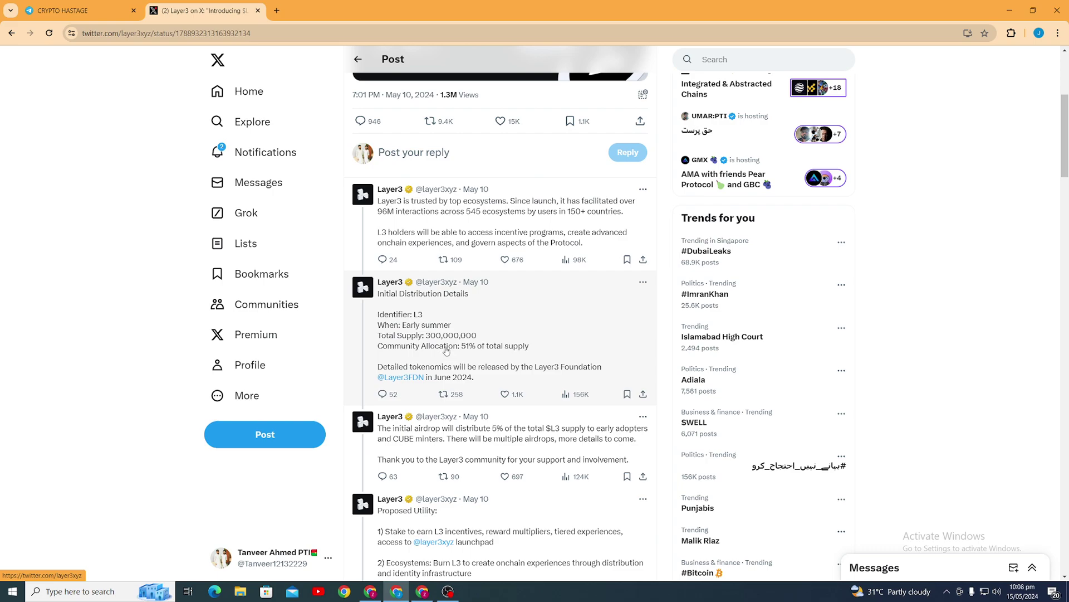
Read the Layer3 token distribution thread on X and the "Introducing the Infinity CUBEs" article on the Layer3 blog.
scroll(459, 360, "down", 2)
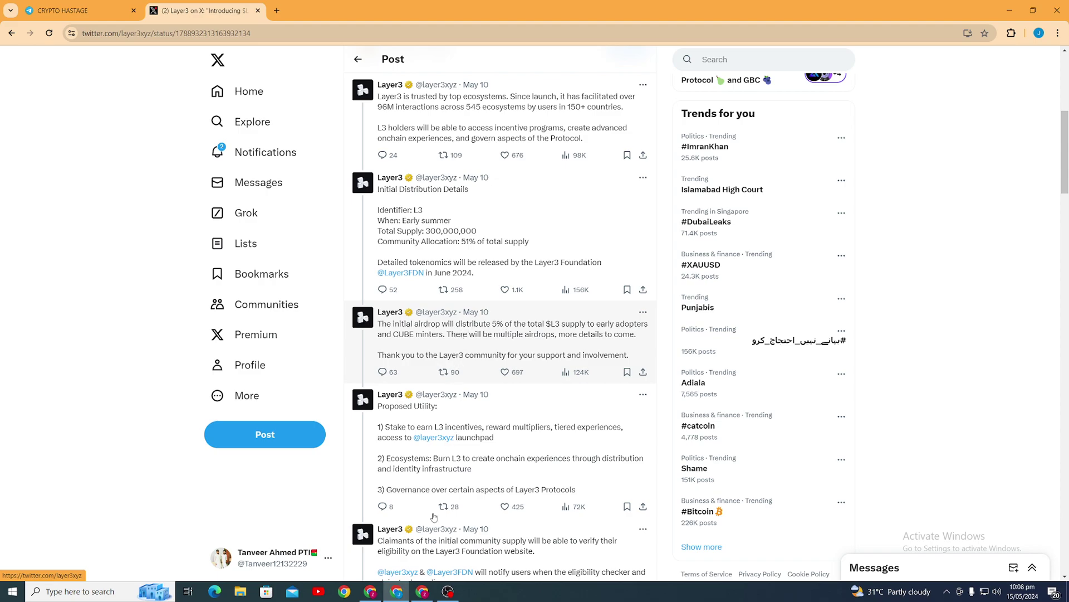
left_click(422, 591)
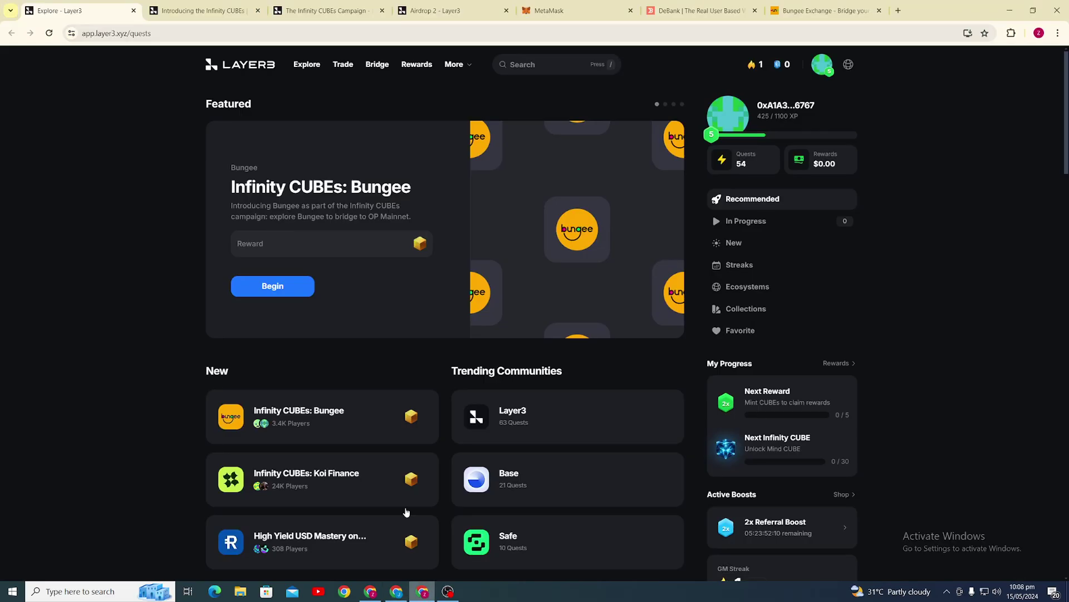
left_click(214, 12)
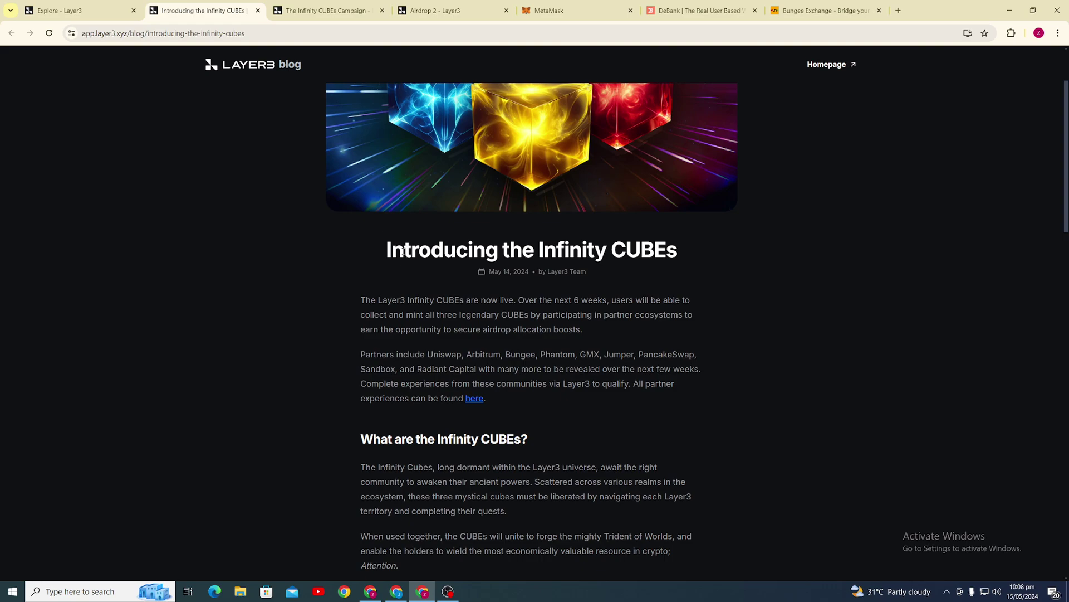
left_click_drag(540, 252, 603, 250)
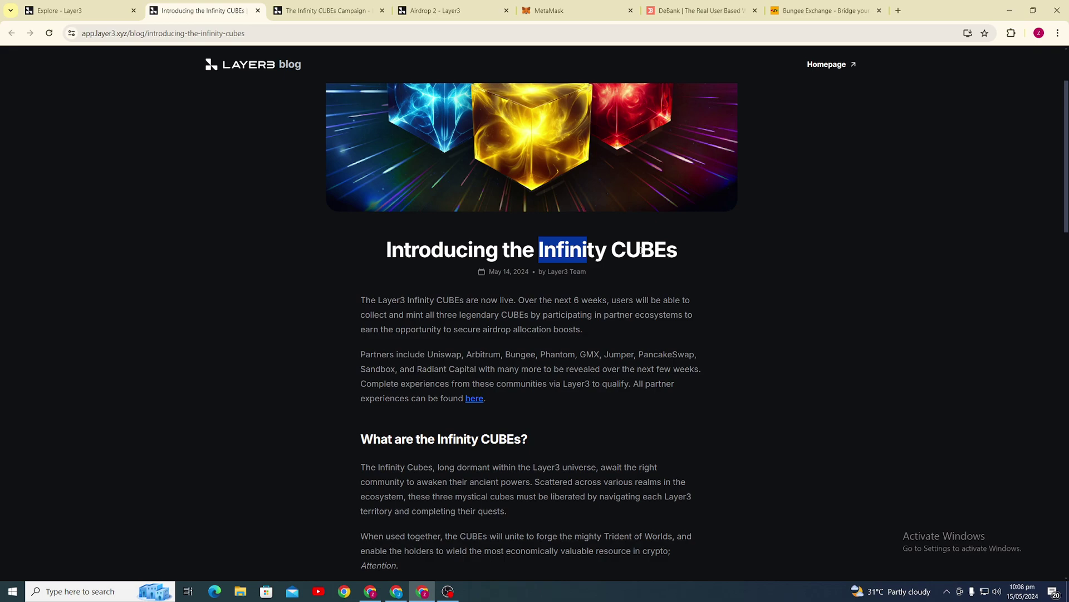
View the Infinity CUBEs Campaign collection page and highlight its title.
left_click(301, 13)
left_click(244, 249)
left_click_drag(208, 236, 303, 248)
left_click(303, 248)
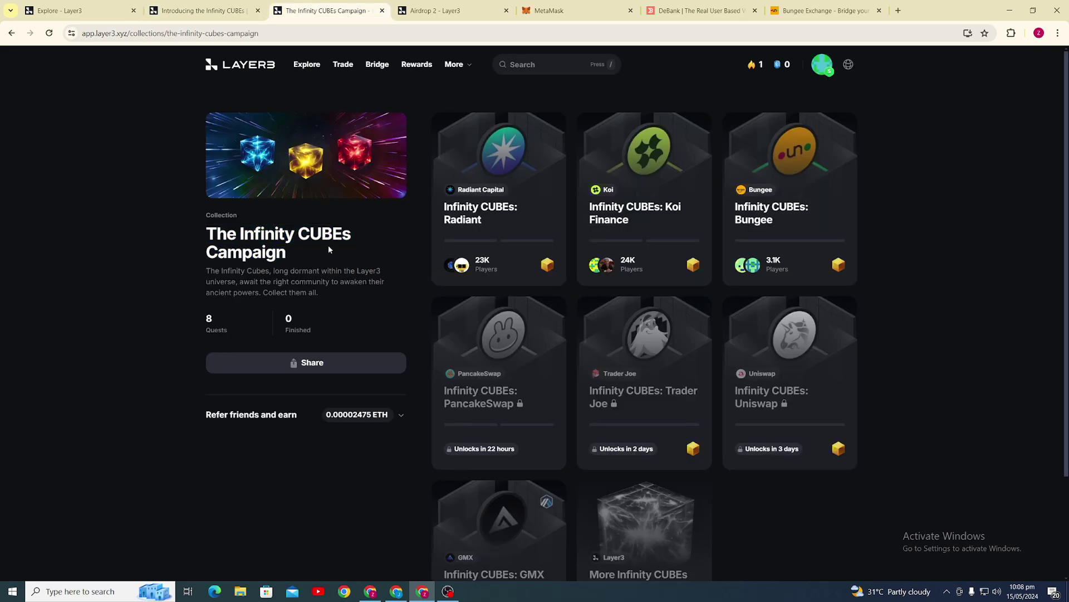
Look through the new quests, streaks and ecosystems on the Layer3 Explore page.
left_click(78, 10)
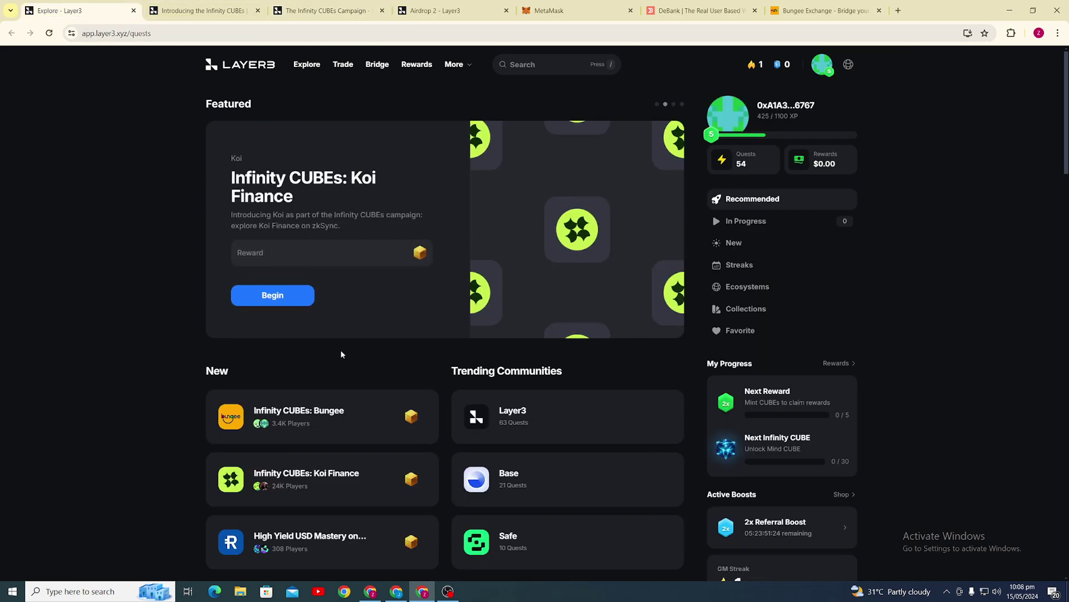
scroll(453, 440, "down", 2)
scroll(452, 440, "down", 3)
scroll(475, 432, "down", 1)
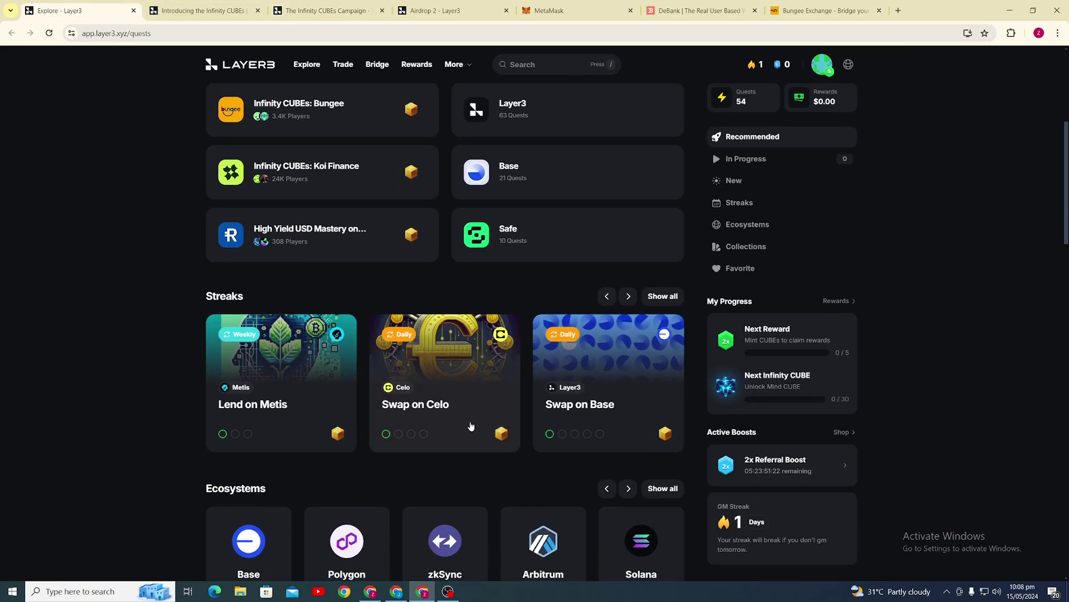
Review the available and locked quests and the description of the Infinity CUBEs Campaign collection.
left_click(329, 11)
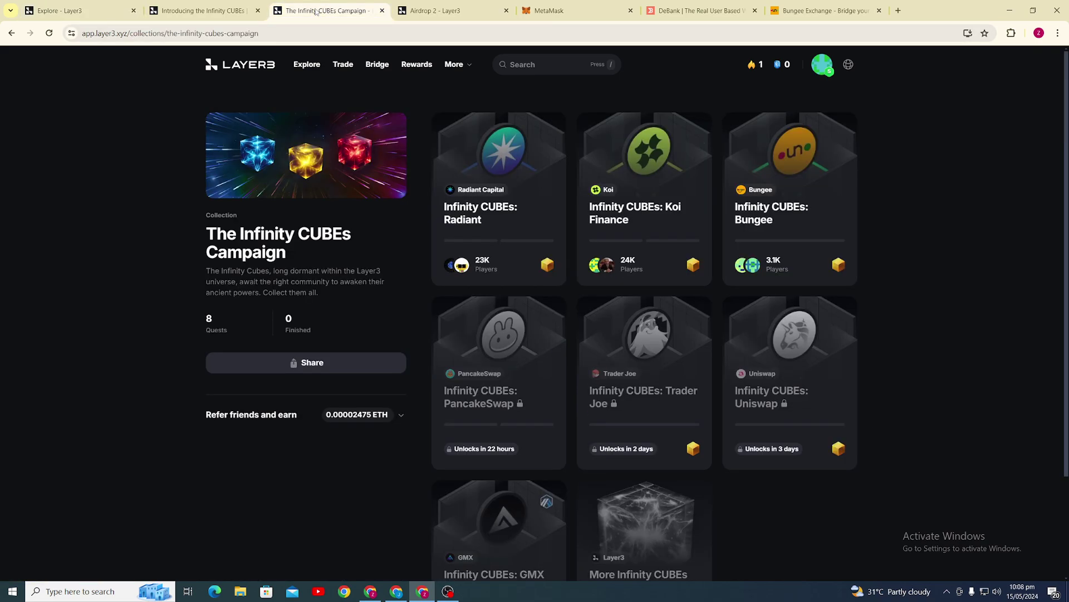
left_click_drag(204, 239, 316, 256)
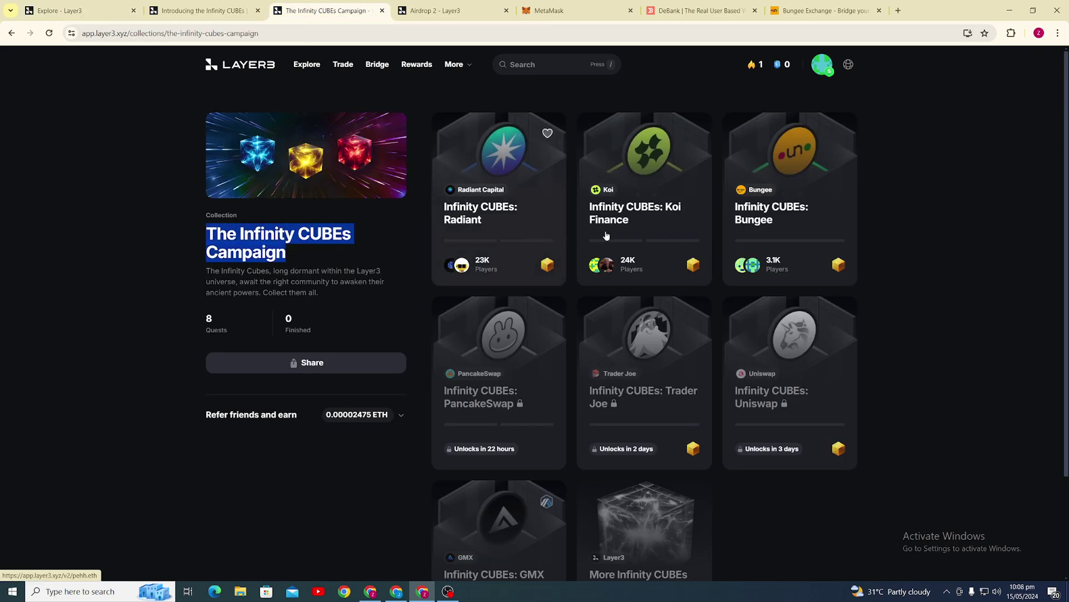
scroll(624, 324, "down", 2)
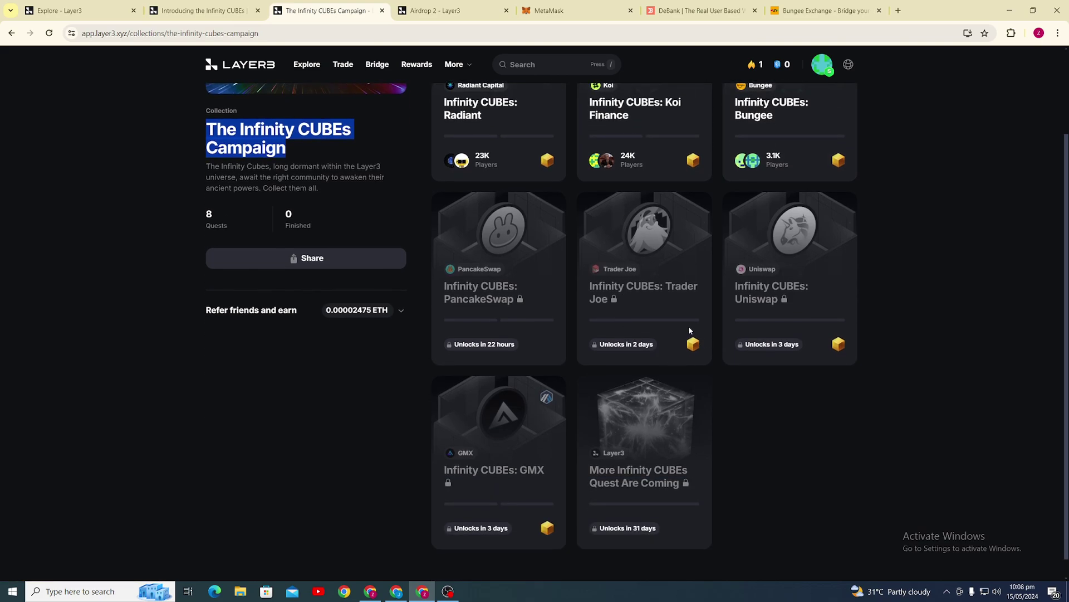
scroll(634, 265, "up", 2)
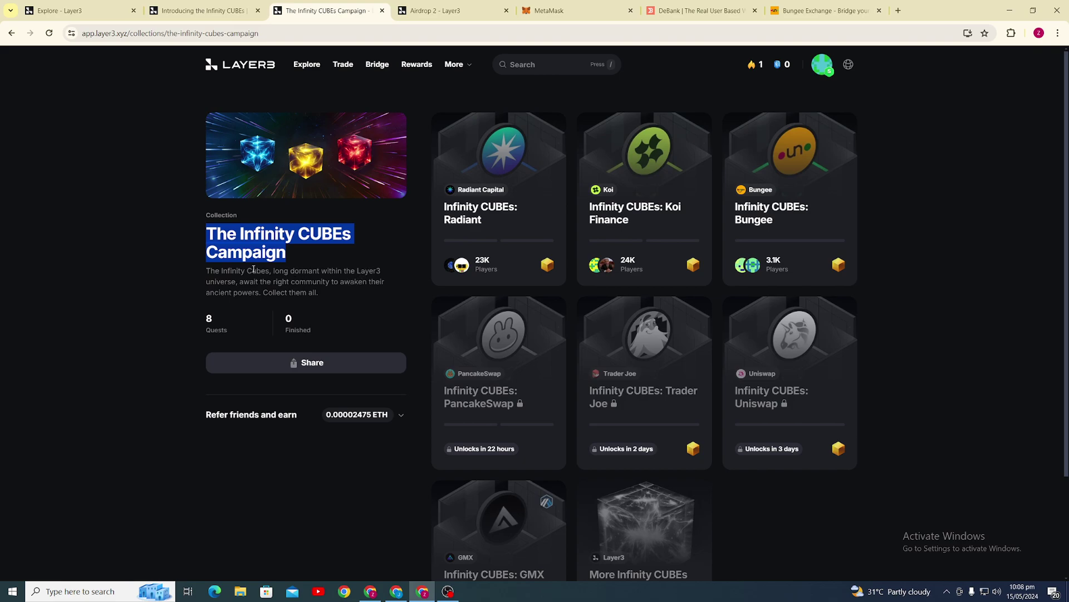
left_click_drag(207, 271, 318, 295)
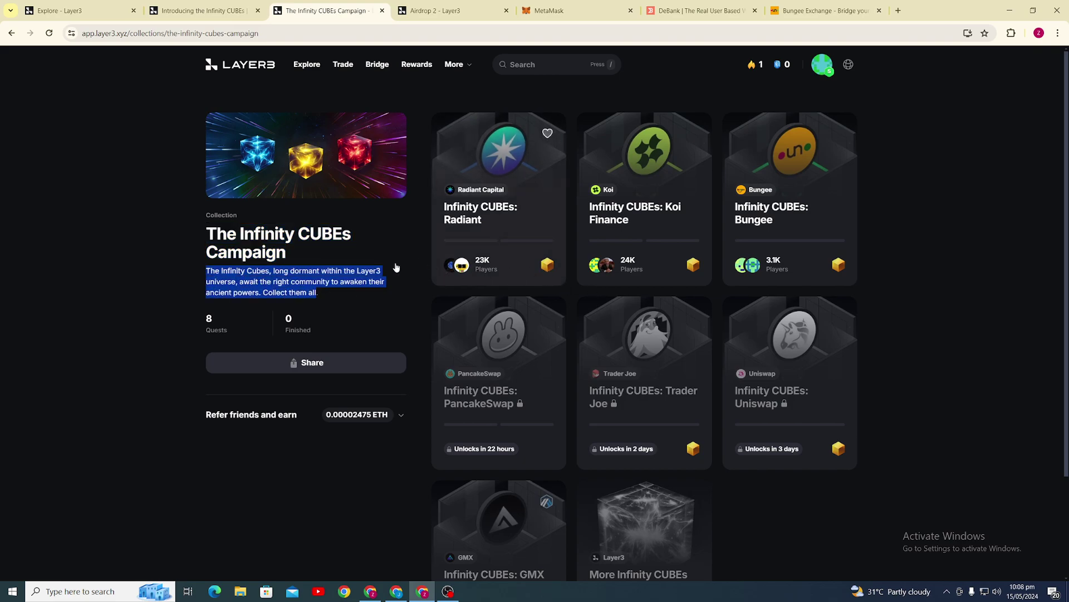
left_click(243, 274)
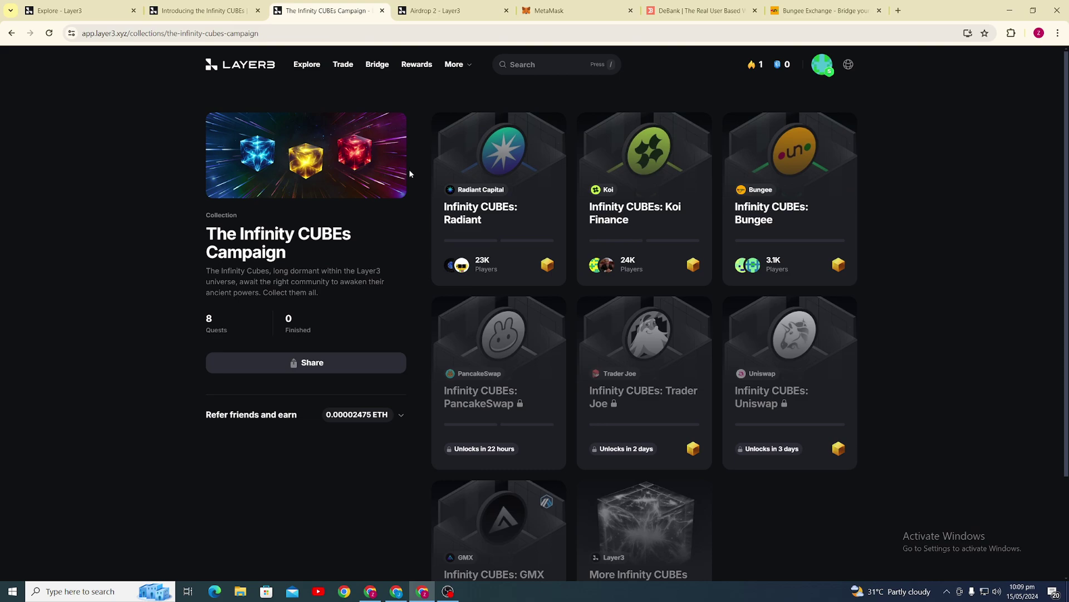
Review the Airdrop 1 snapshot, account statistics and leaderboard on the Layer3 Rewards page.
left_click(439, 10)
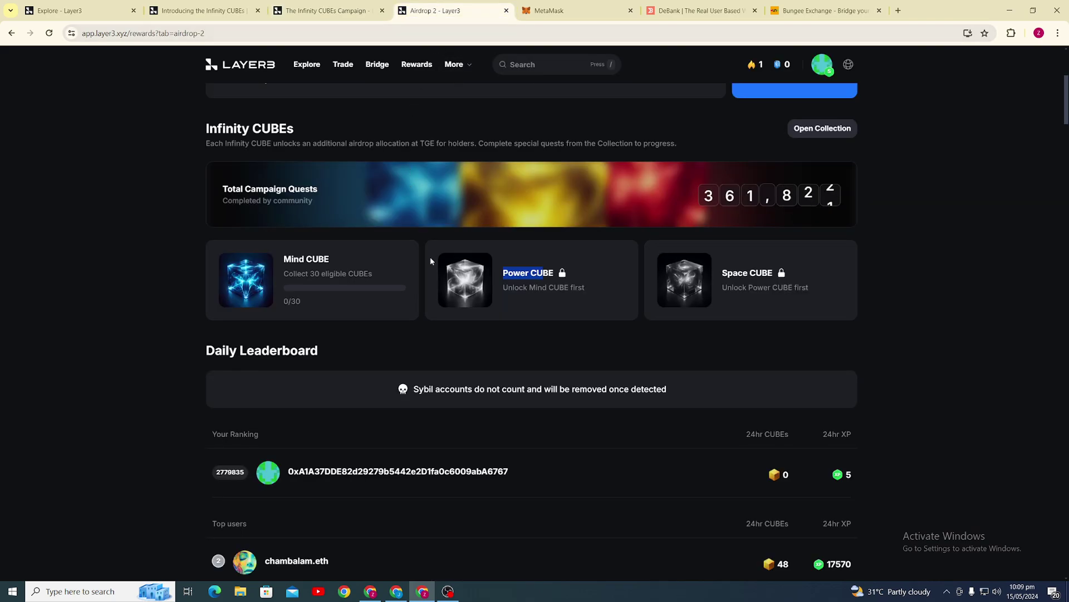
scroll(465, 342, "up", 5)
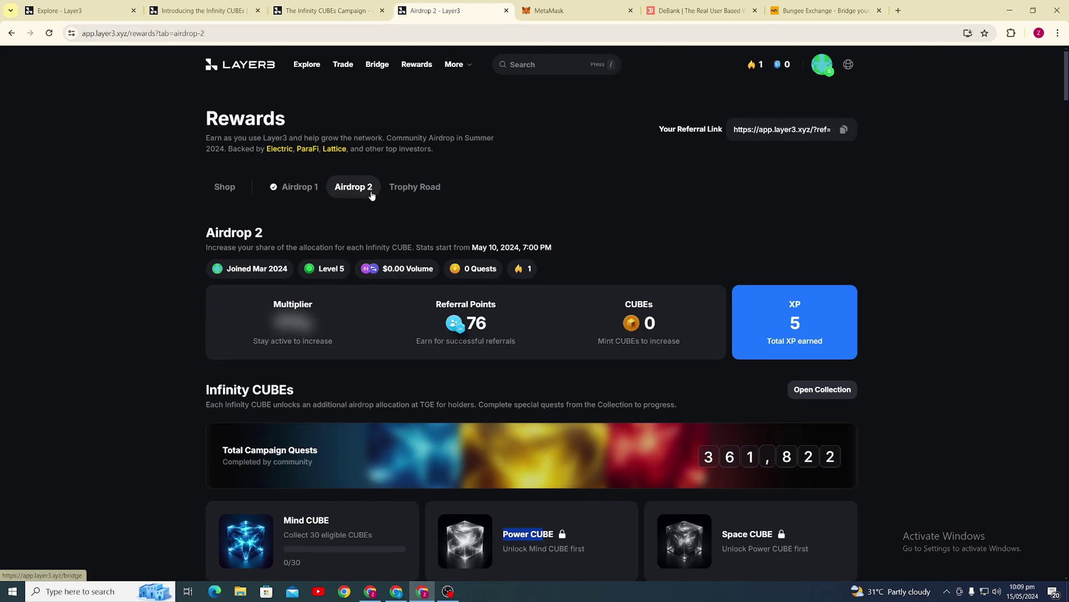
left_click(306, 189)
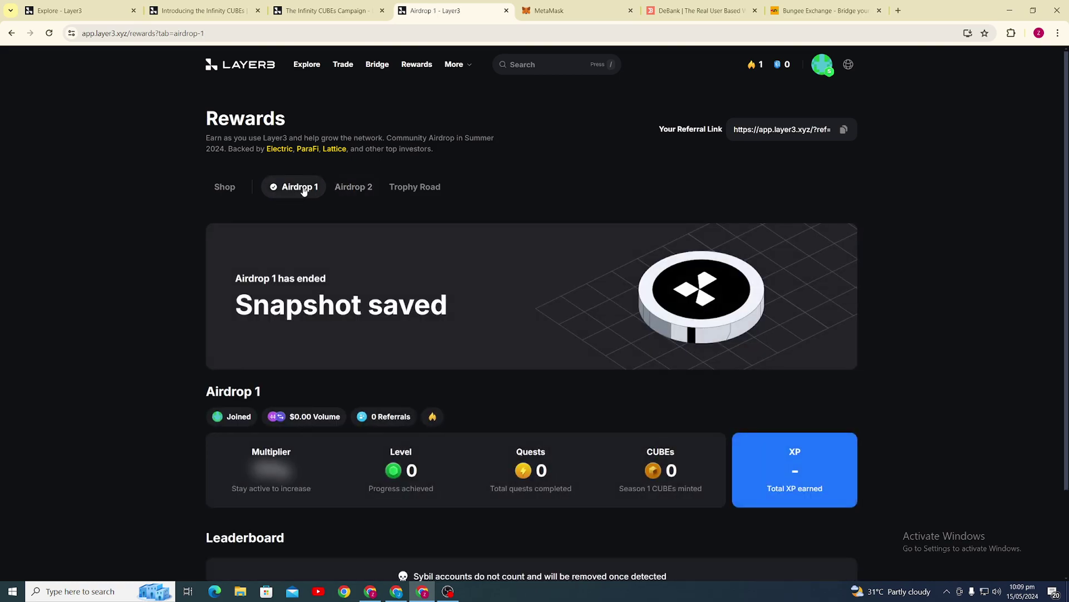
scroll(545, 344, "down", 2)
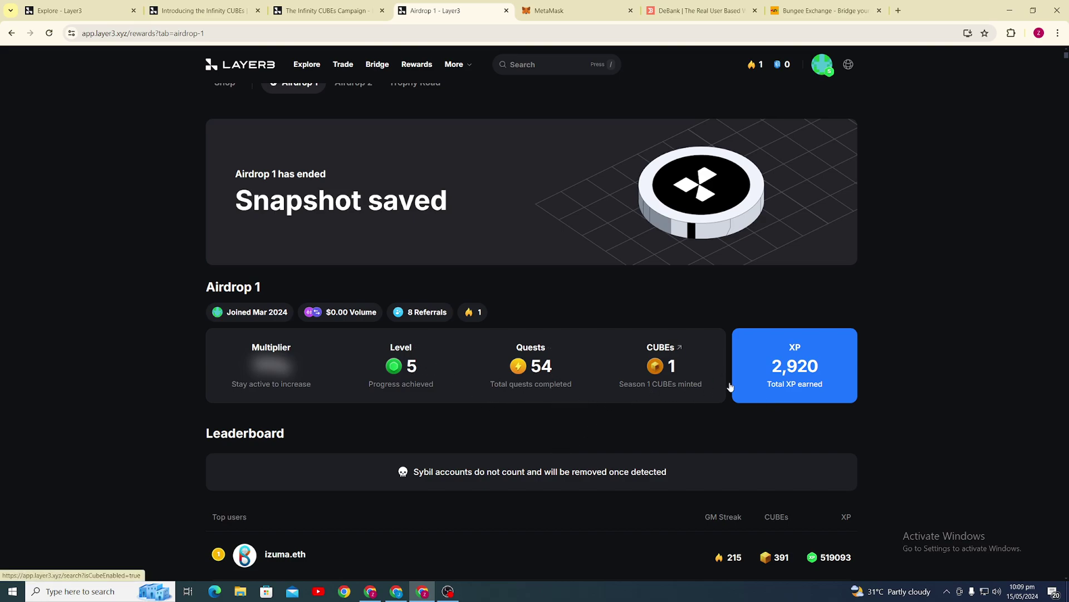
scroll(468, 379, "up", 2)
Show the Airdrop 2 rewards and examine the Mind CUBE, Power CUBE and Space CUBE entries.
left_click(358, 189)
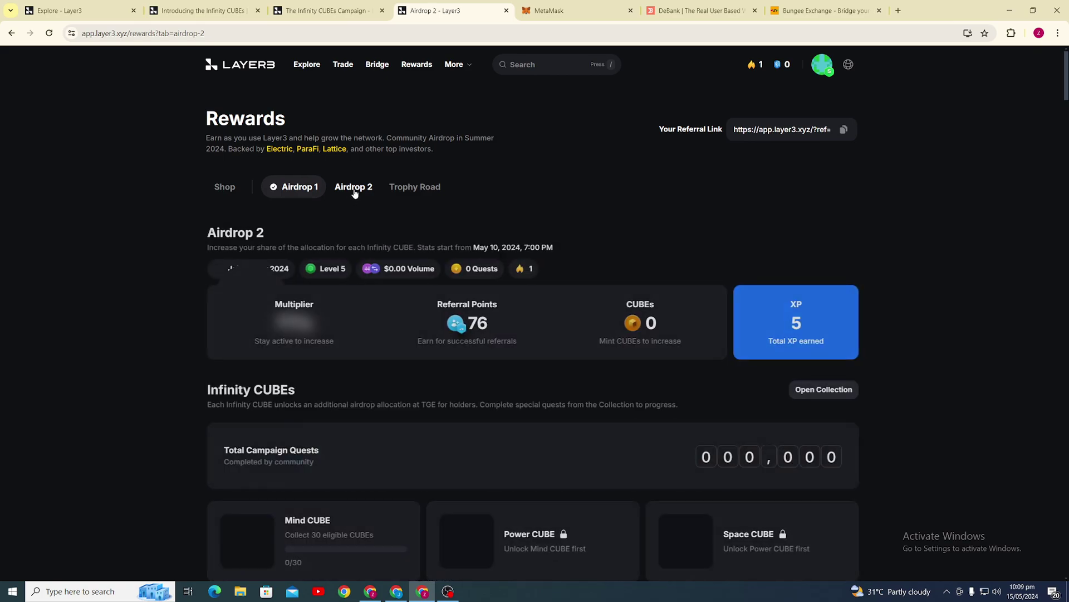
scroll(410, 412, "down", 3)
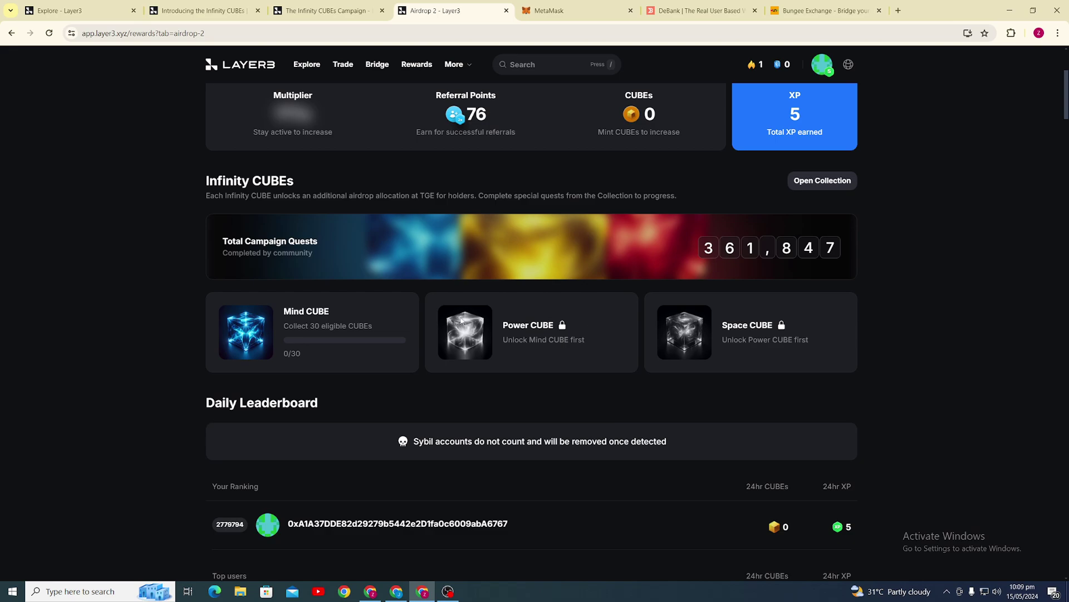
left_click_drag(286, 312, 331, 315)
left_click(302, 312)
left_click_drag(504, 326, 555, 326)
left_click_drag(723, 326, 773, 326)
scroll(495, 377, "down", 2)
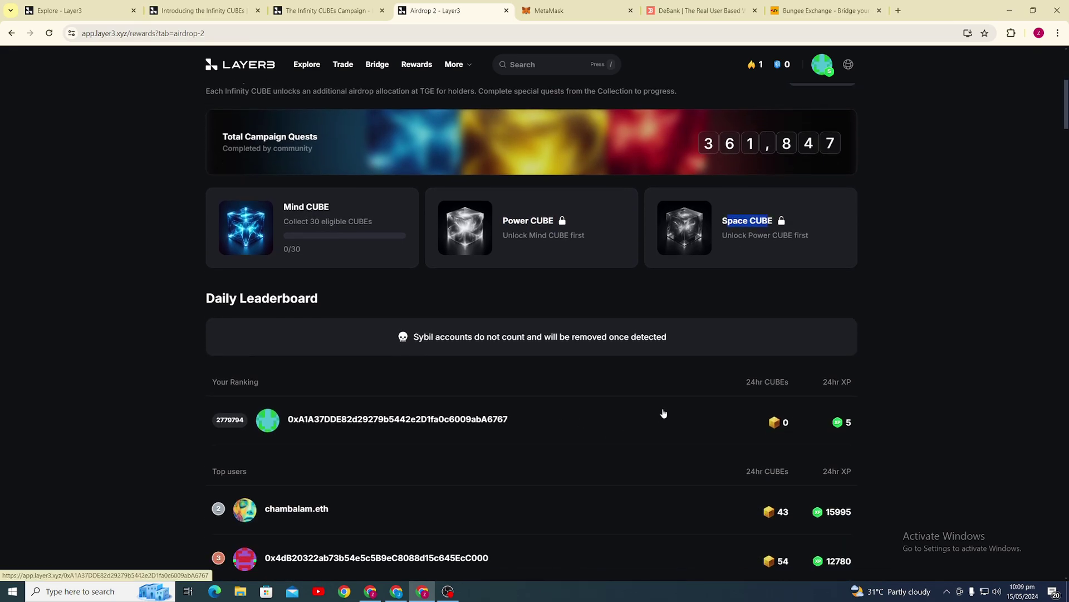
Examine the Airdrop 2 account statistics, including multiplier, referral points, CUBEs and XP.
scroll(664, 413, "up", 3)
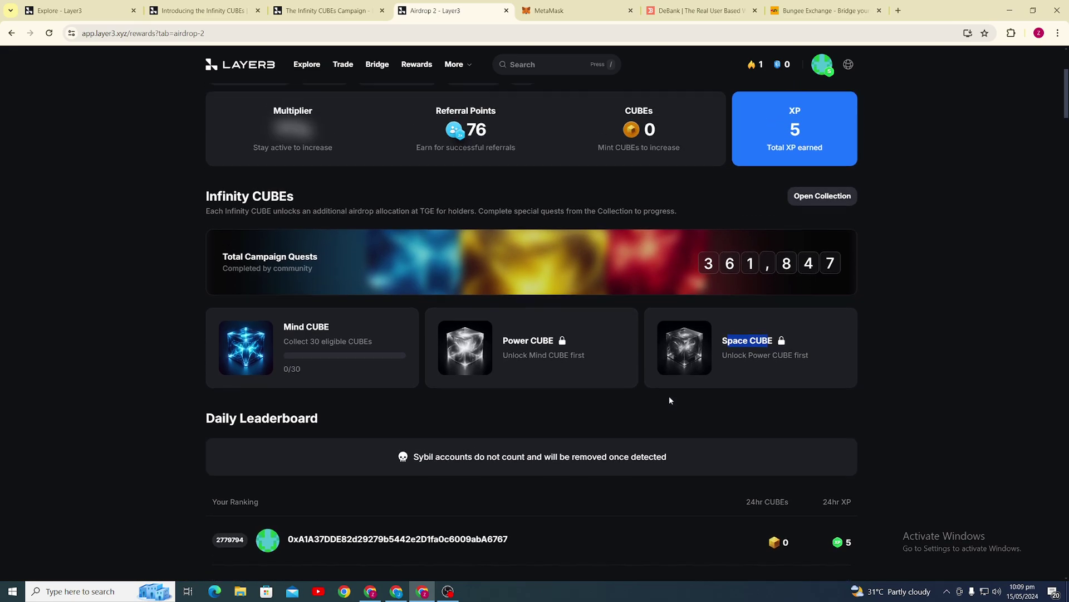
scroll(614, 386, "up", 2)
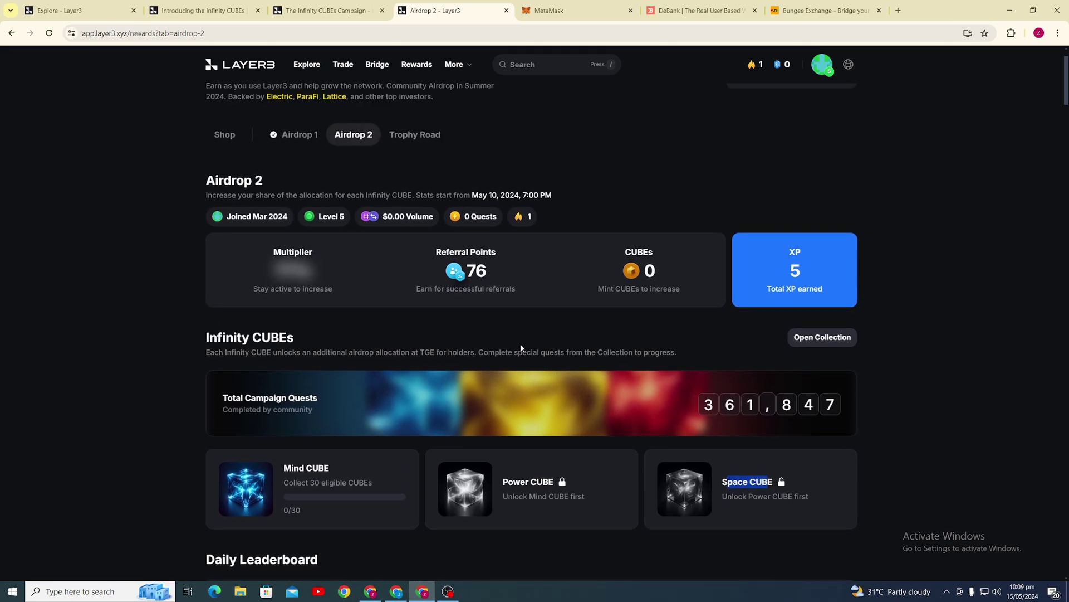
scroll(521, 348, "up", 1)
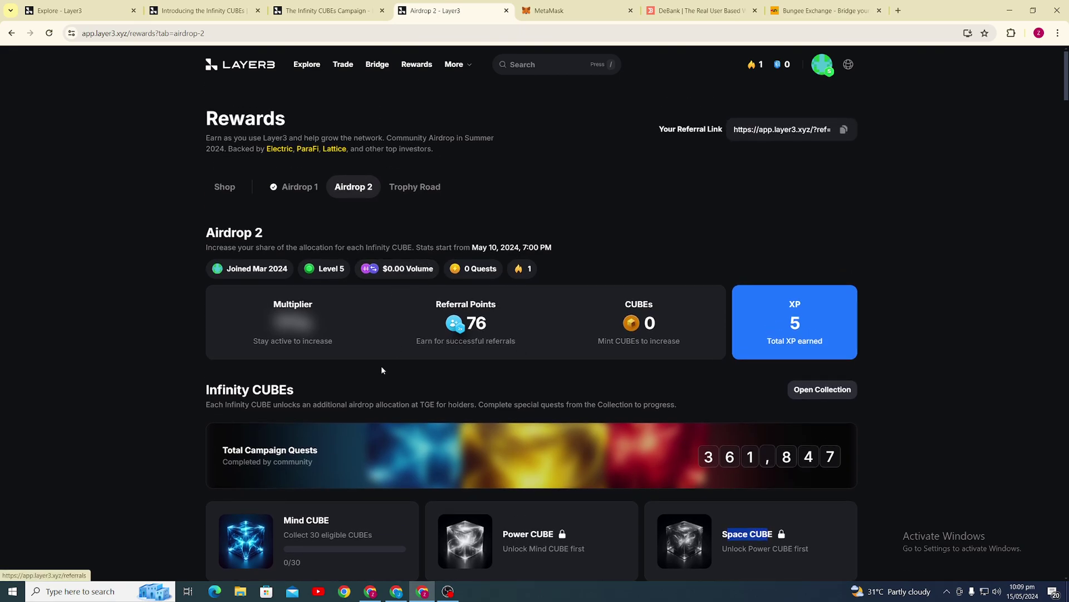
scroll(383, 364, "down", 2)
scroll(473, 346, "up", 2)
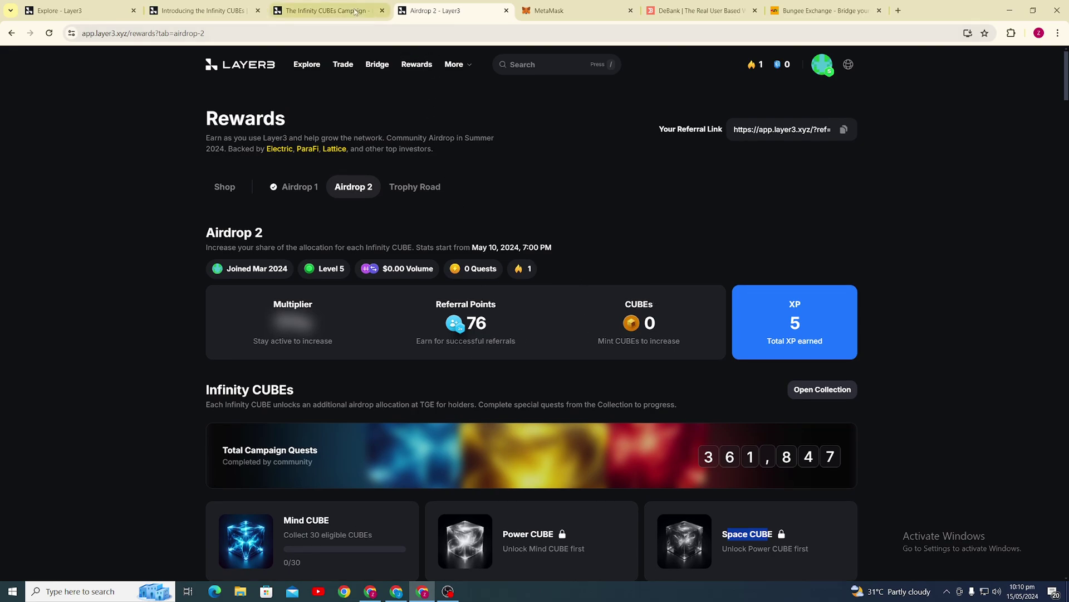
Check the MetaMask wallet balance on Base Mainnet and return to the Infinity CUBEs Campaign collection.
key("ctrl+shift+Tab")
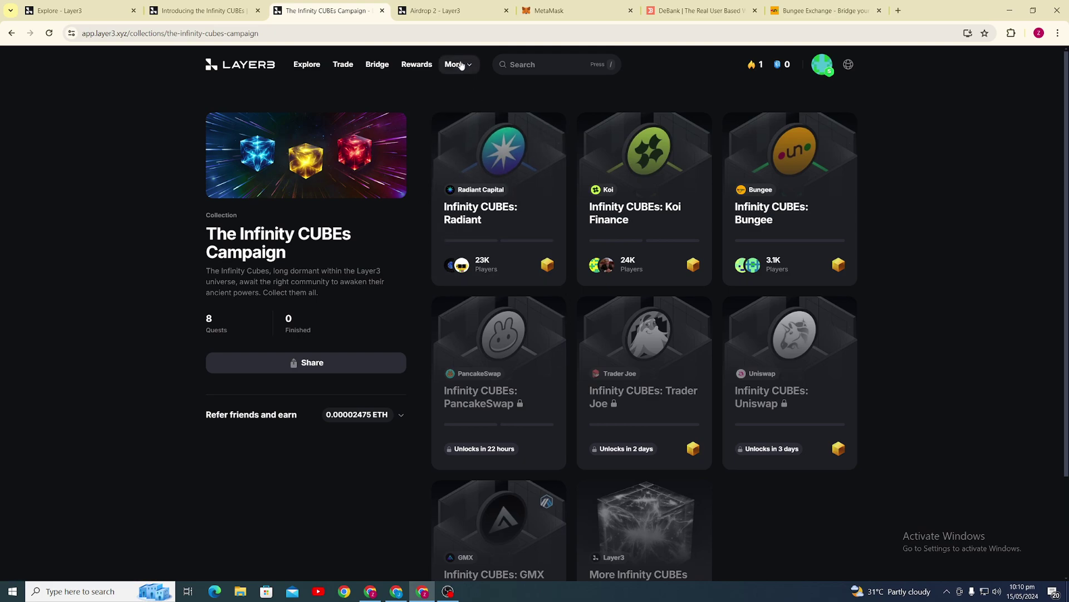
left_click(449, 14)
left_click(346, 14)
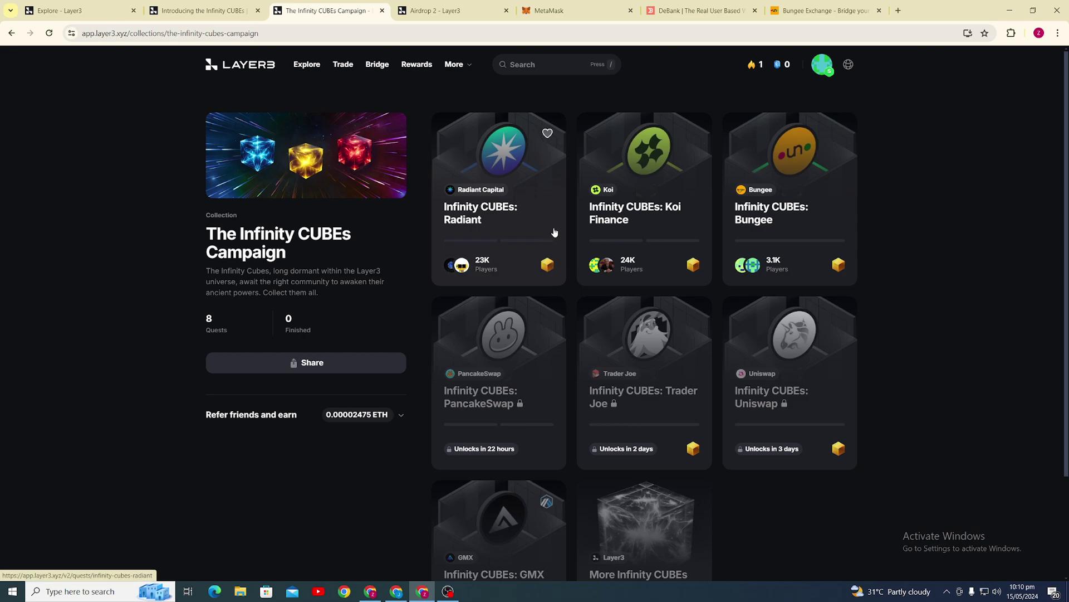
left_click(554, 13)
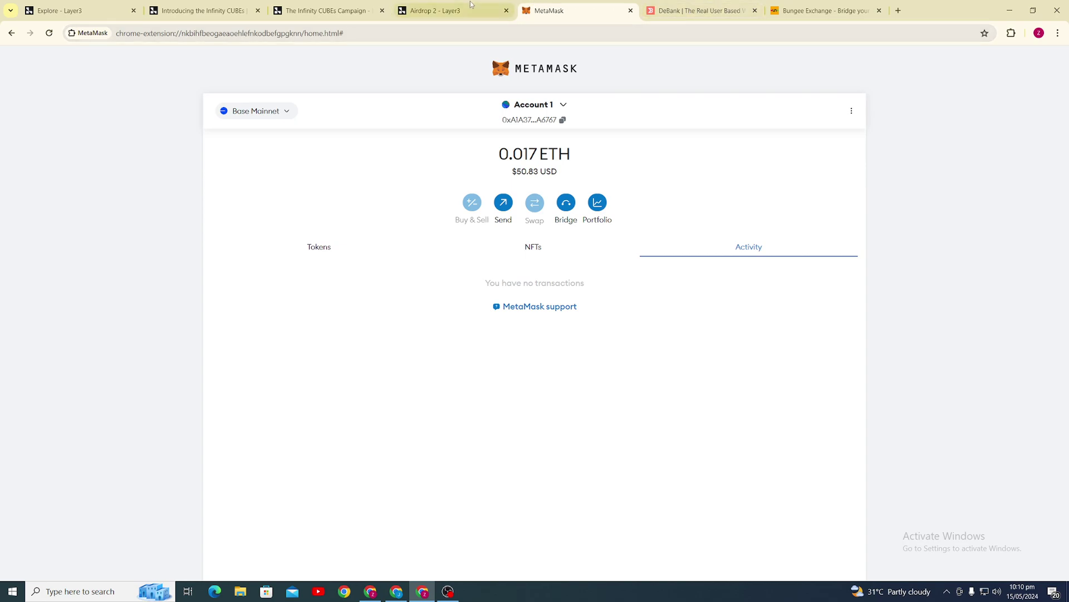
left_click(342, 5)
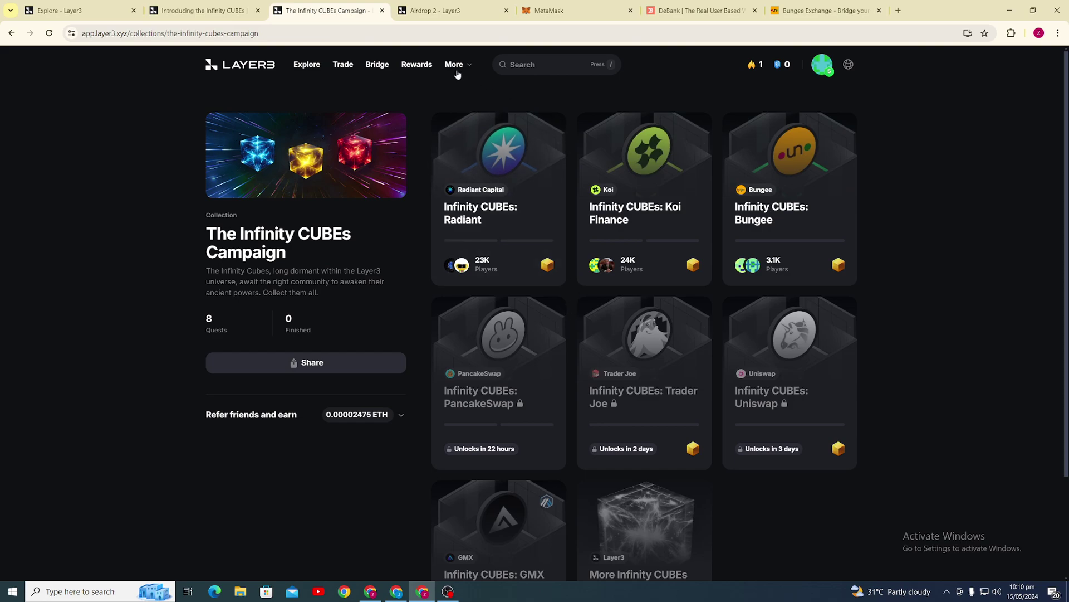
Open the Radiant, Koi Finance and Bungee quests from the campaign collection, each in its own browser tab.
right_click(531, 184)
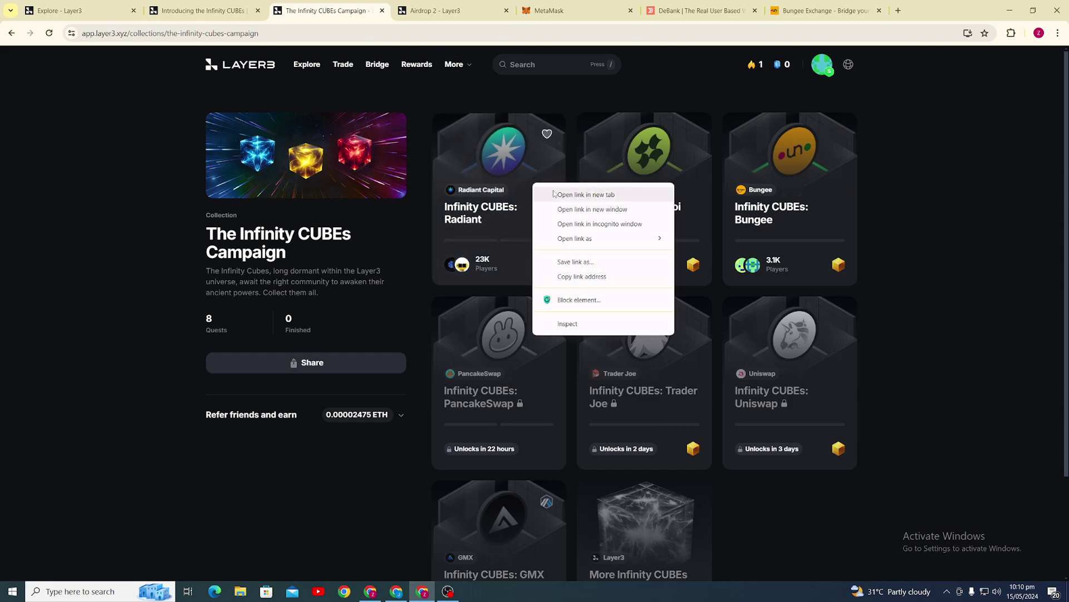
left_click(559, 194)
right_click(624, 192)
left_click(652, 203)
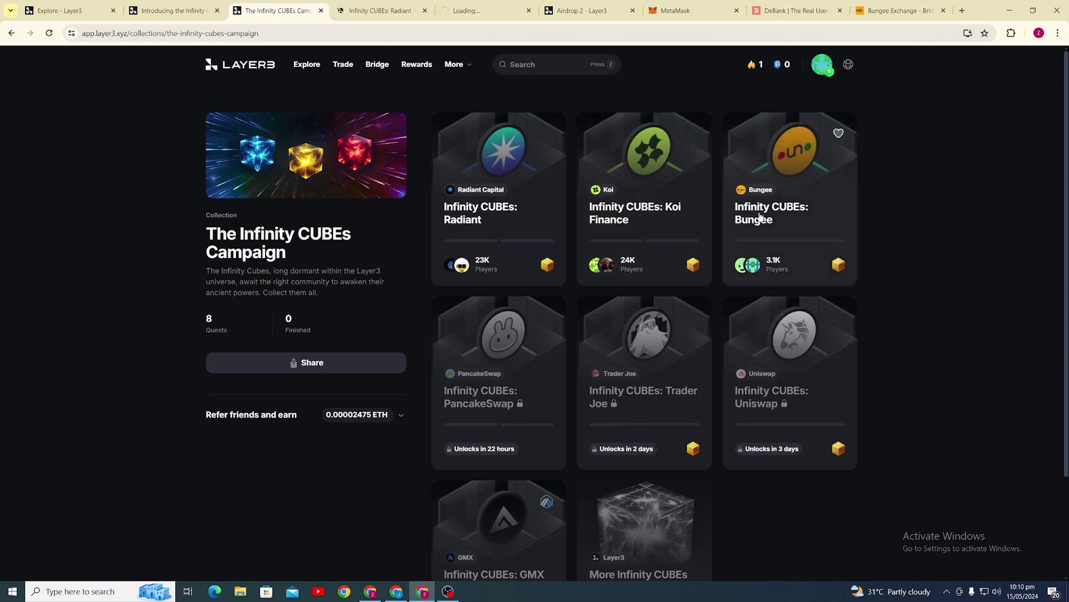
right_click(778, 223)
left_click(806, 232)
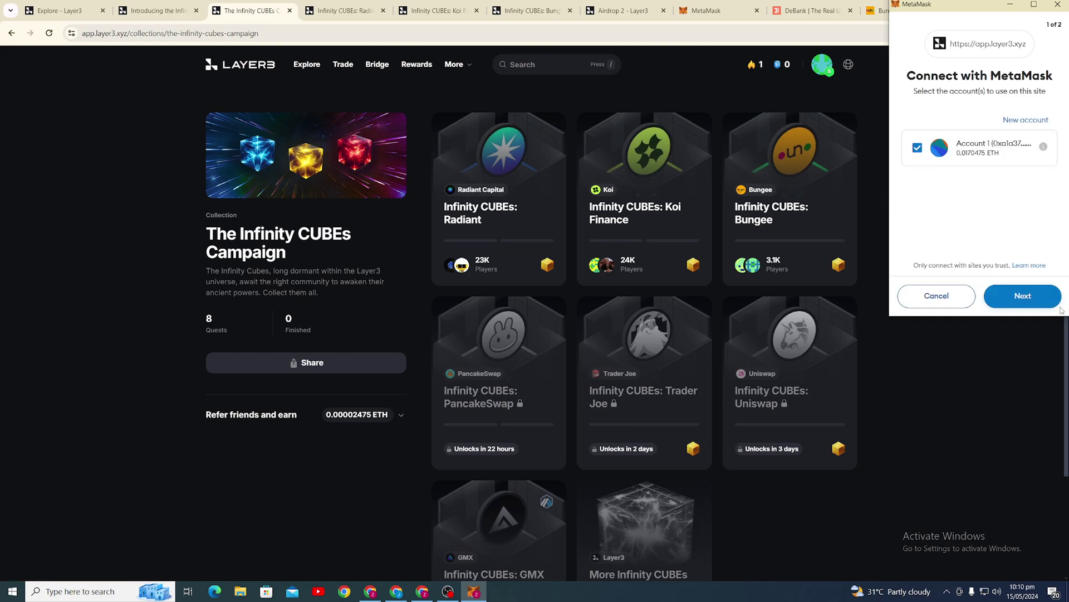
Approve the MetaMask connection request from app.layer3.xyz for Account 1.
left_click(1039, 301)
left_click(1037, 301)
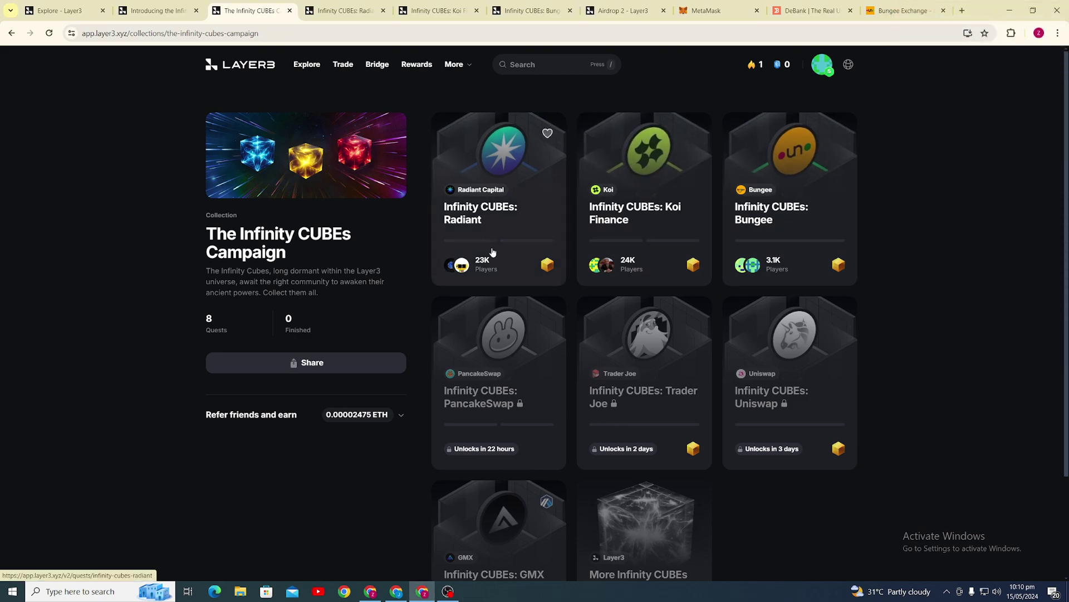
scroll(565, 292, "down", 2)
scroll(506, 329, "up", 2)
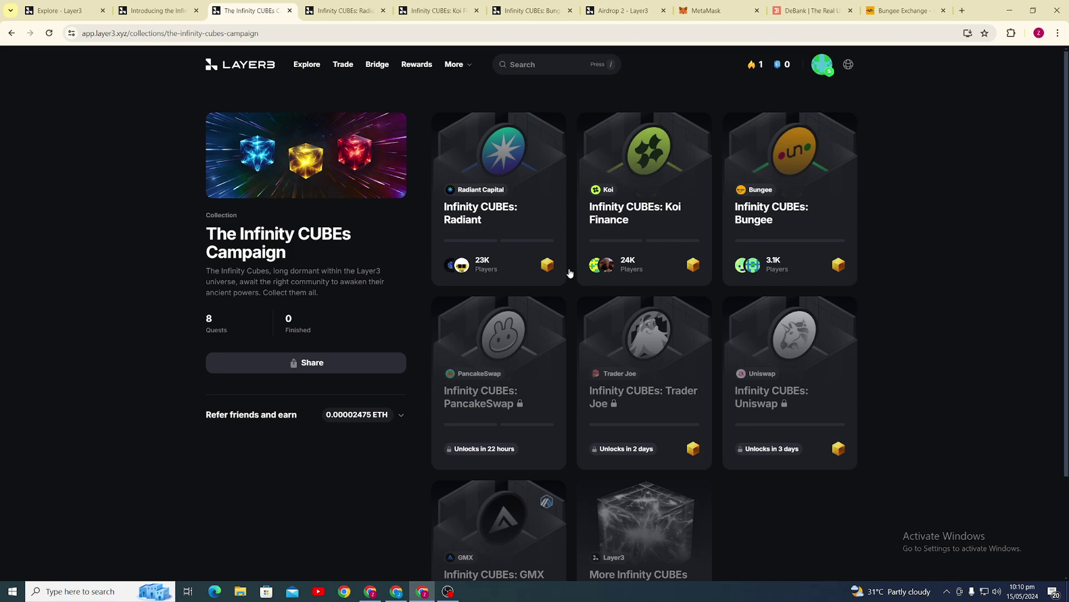
View the Infinity CUBEs quest pages for Radiant, Koi Finance and Bungee.
left_click(359, 2)
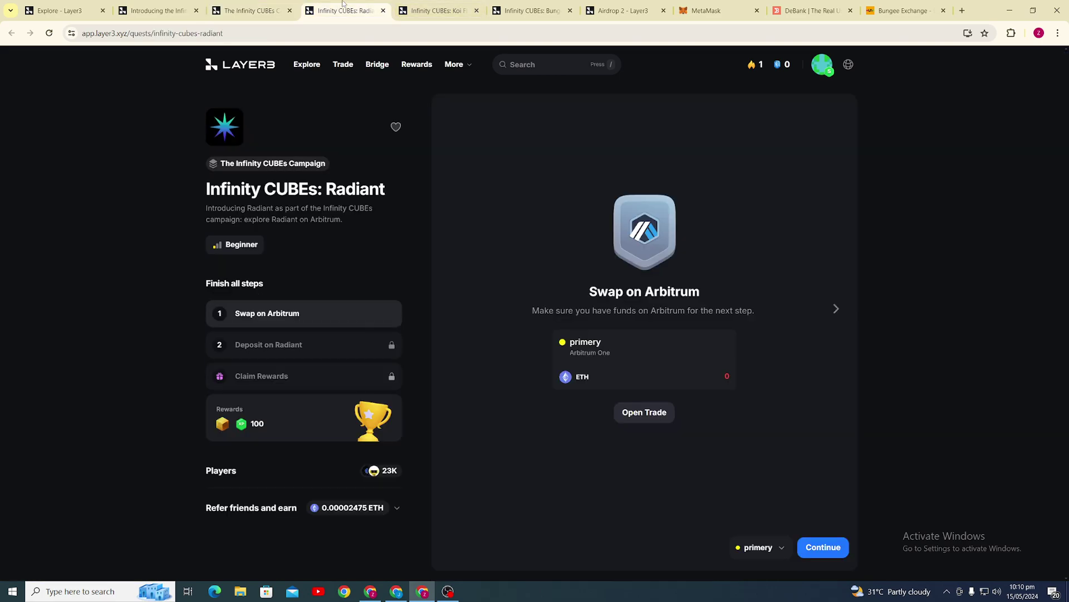
left_click(438, 7)
left_click(503, 7)
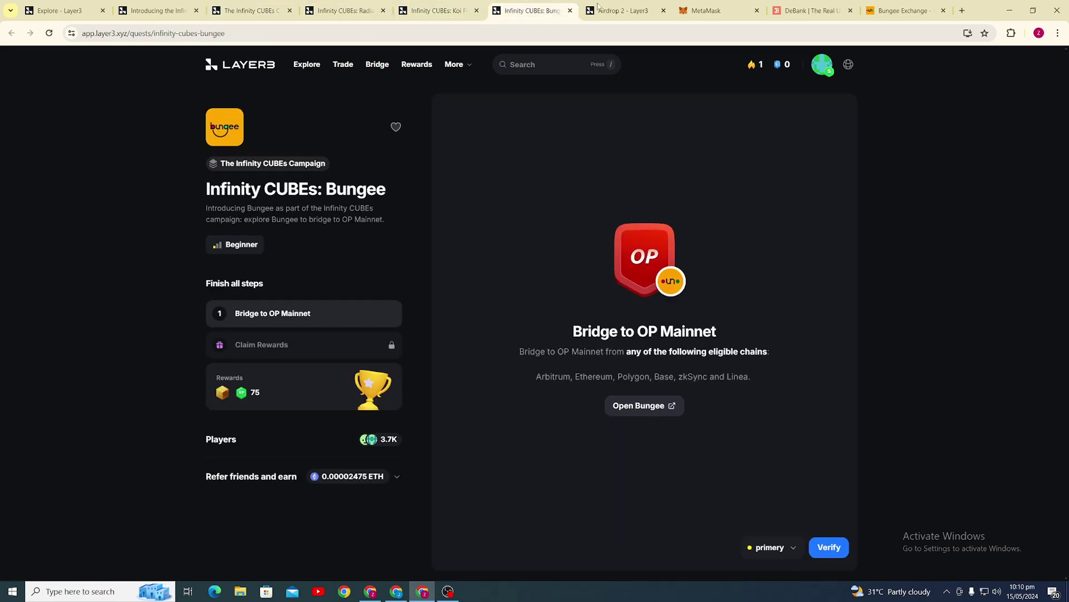
Switch to the MetaMask wallet and check Account 1's ETH balance and its USD value.
left_click(618, 10)
left_click(702, 9)
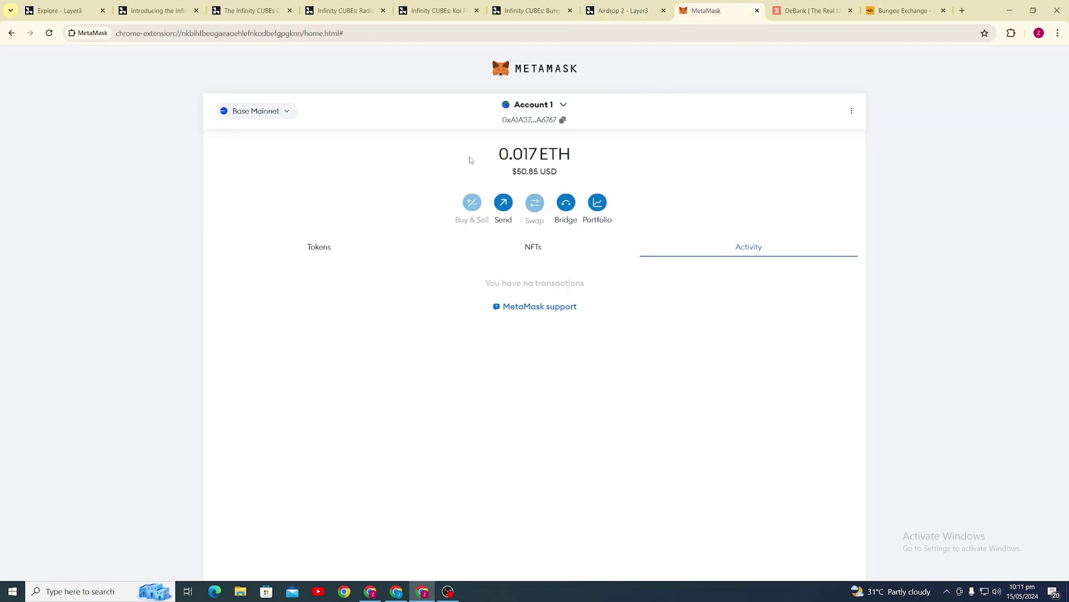
left_click_drag(495, 176, 573, 170)
left_click(590, 173)
left_click_drag(509, 176, 557, 172)
left_click(531, 170)
Switch to DeBank, start logging in with the MetaMask wallet, and request verification of the connected address.
left_click(796, 11)
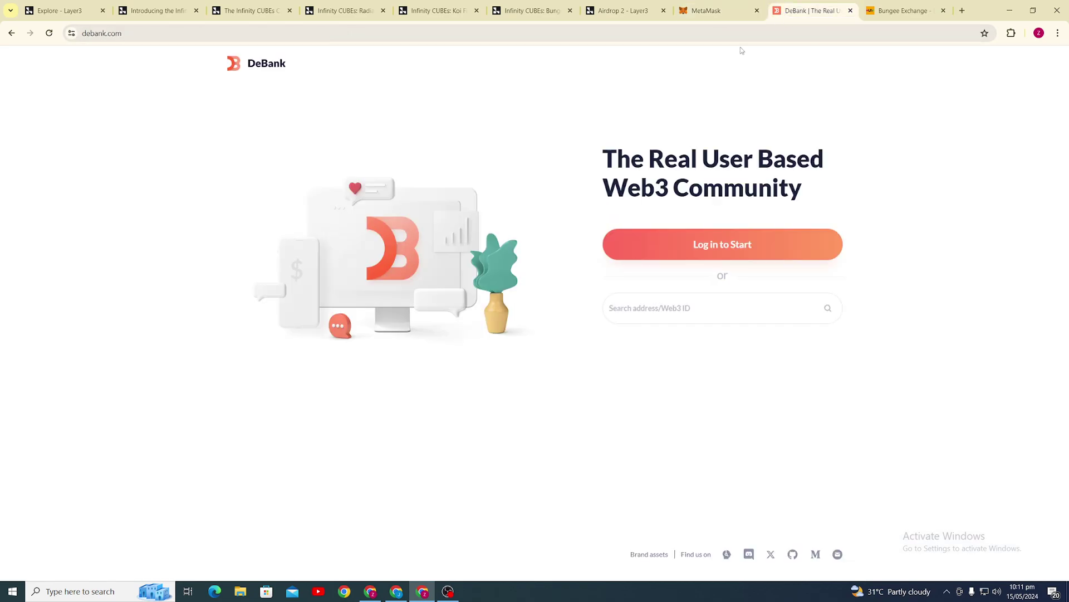
left_click(668, 240)
left_click(419, 231)
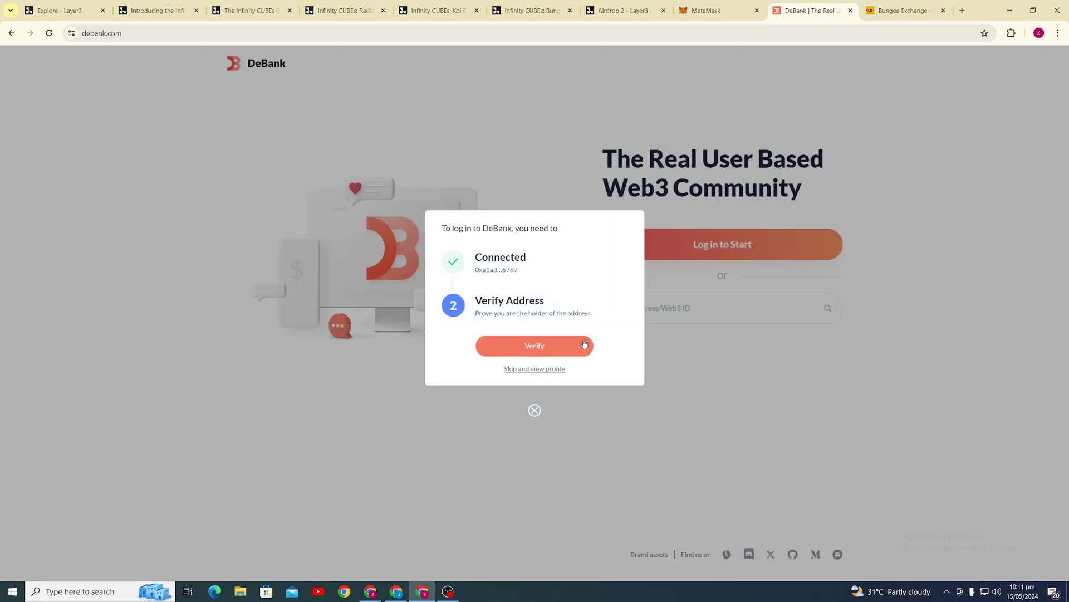
left_click(583, 345)
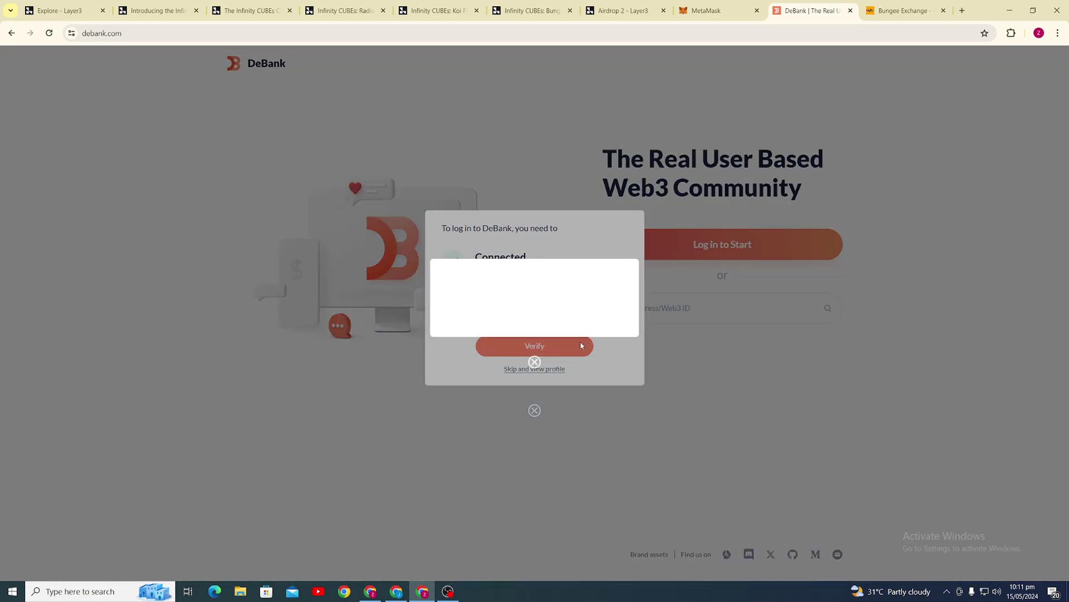
Complete the login captcha by selecting all images with bridges and submitting them for verification.
left_click(468, 298)
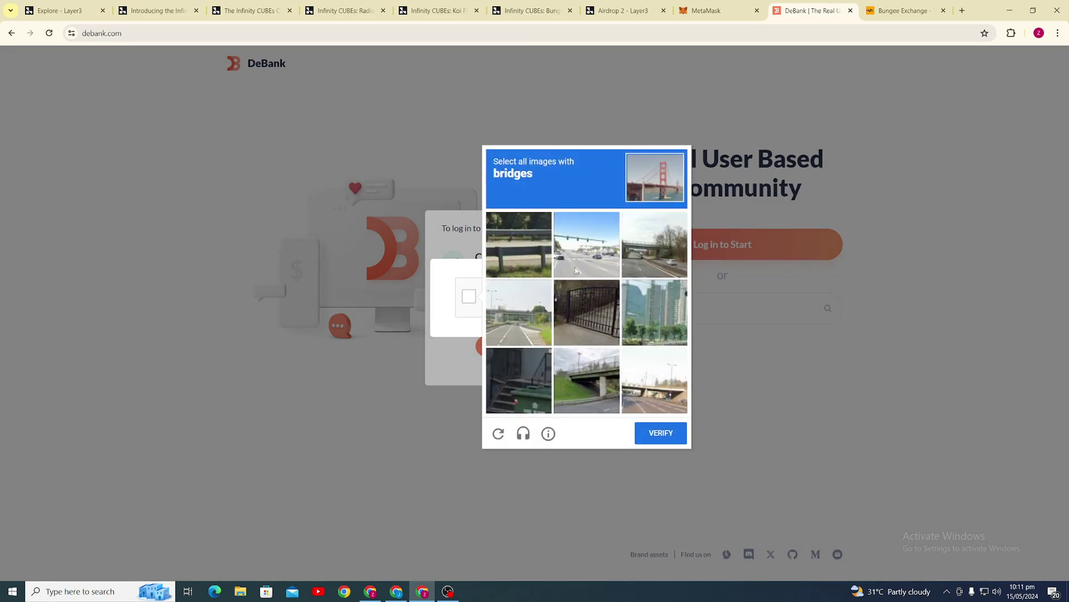
left_click(623, 269)
left_click(525, 312)
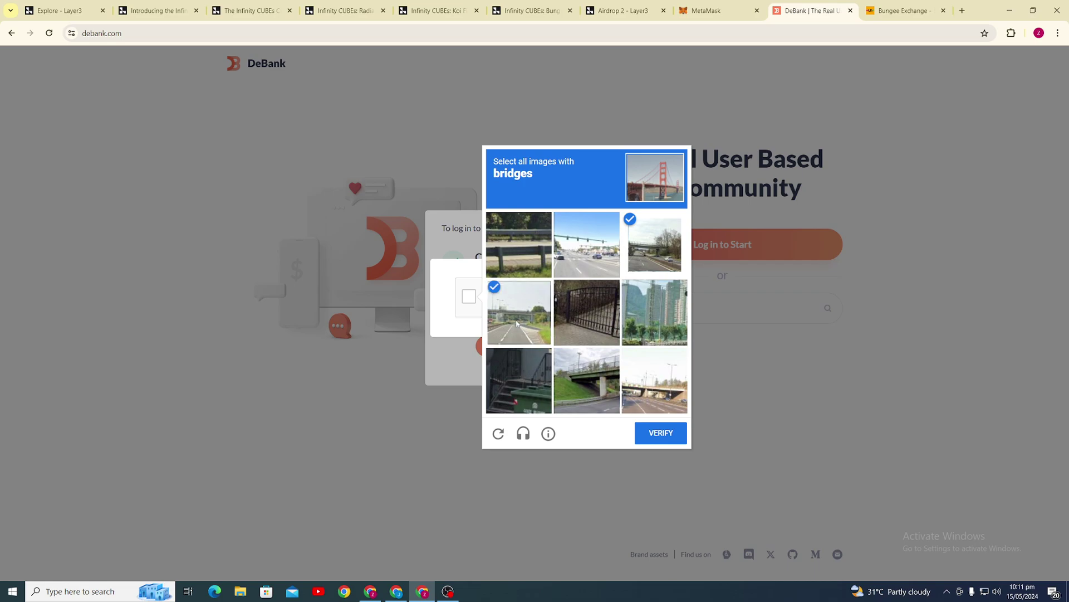
left_click(595, 374)
left_click(651, 386)
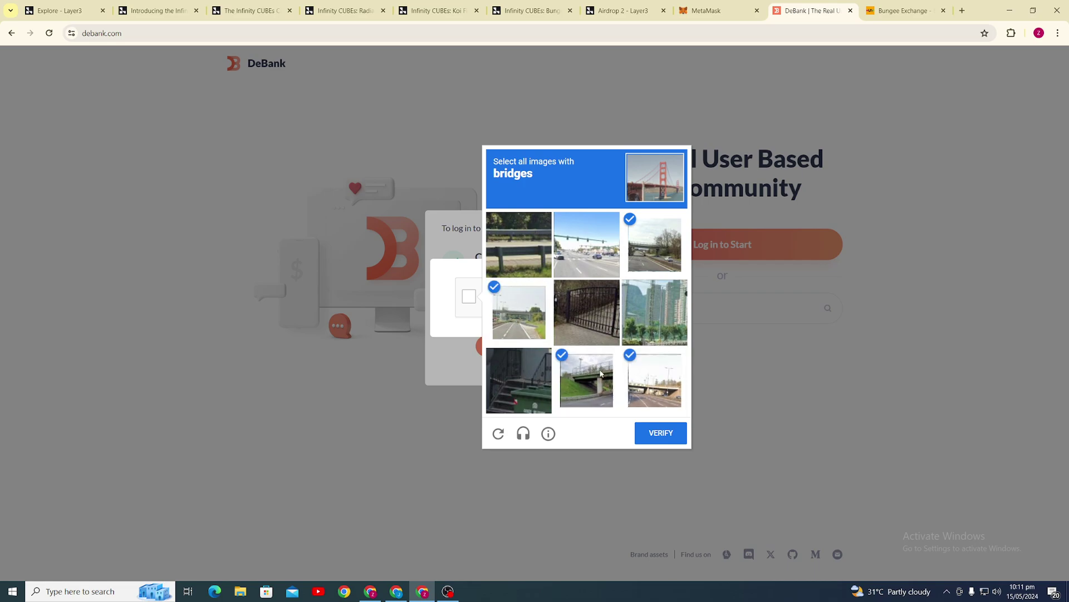
left_click(662, 435)
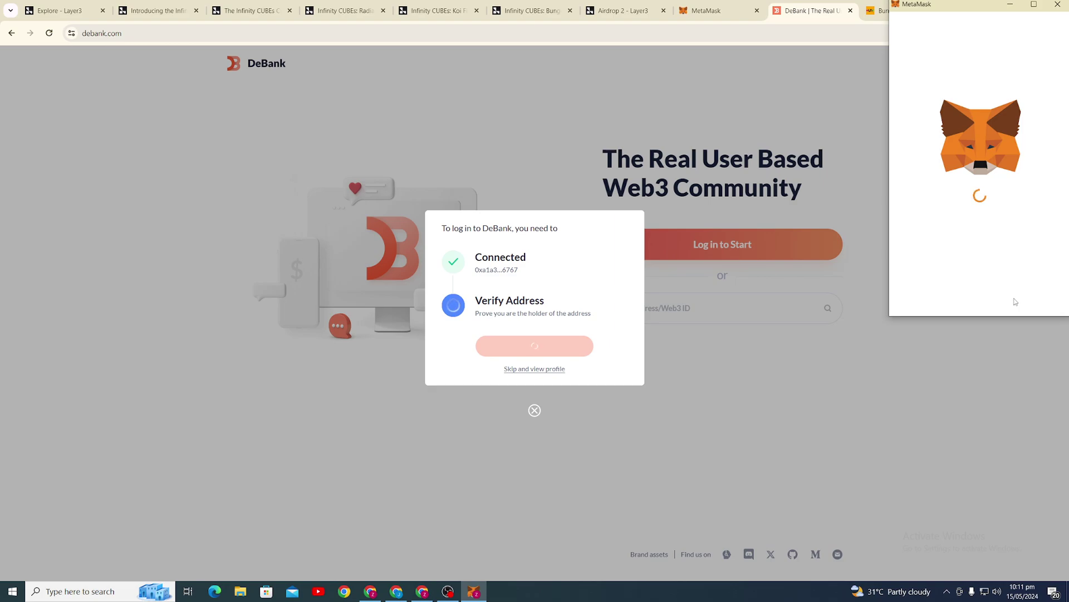
Approve the MetaMask sign-in request for debank.com with Account 1 and dismiss the Trial mode notice.
scroll(1025, 281, "down", 3)
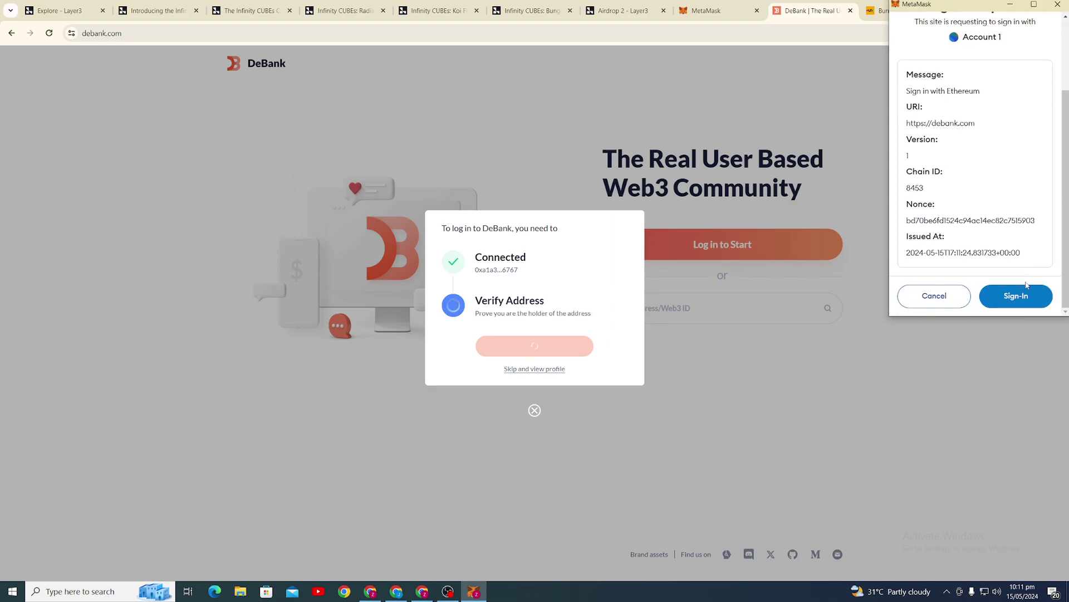
left_click(1028, 297)
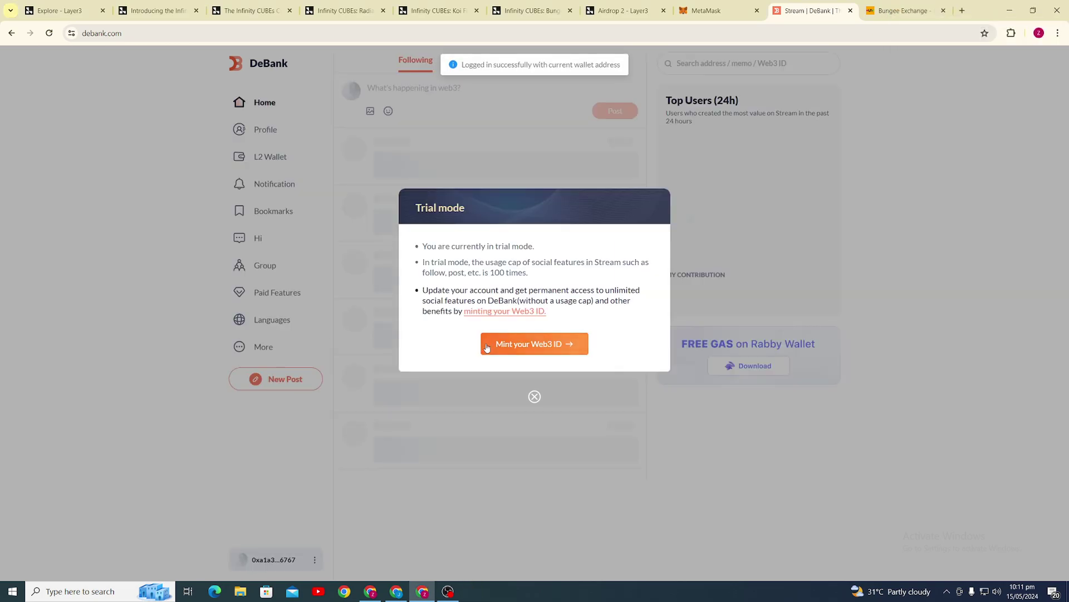
left_click(535, 405)
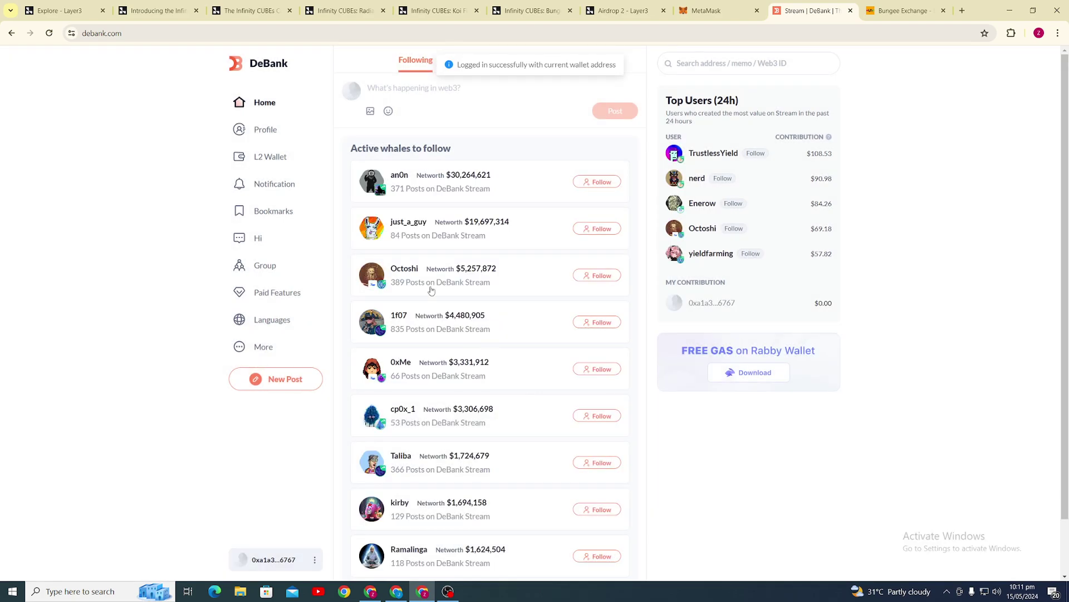
Open the DeBank profile's portfolio and examine the wallet's token holdings on Linea and Base separately.
left_click(266, 129)
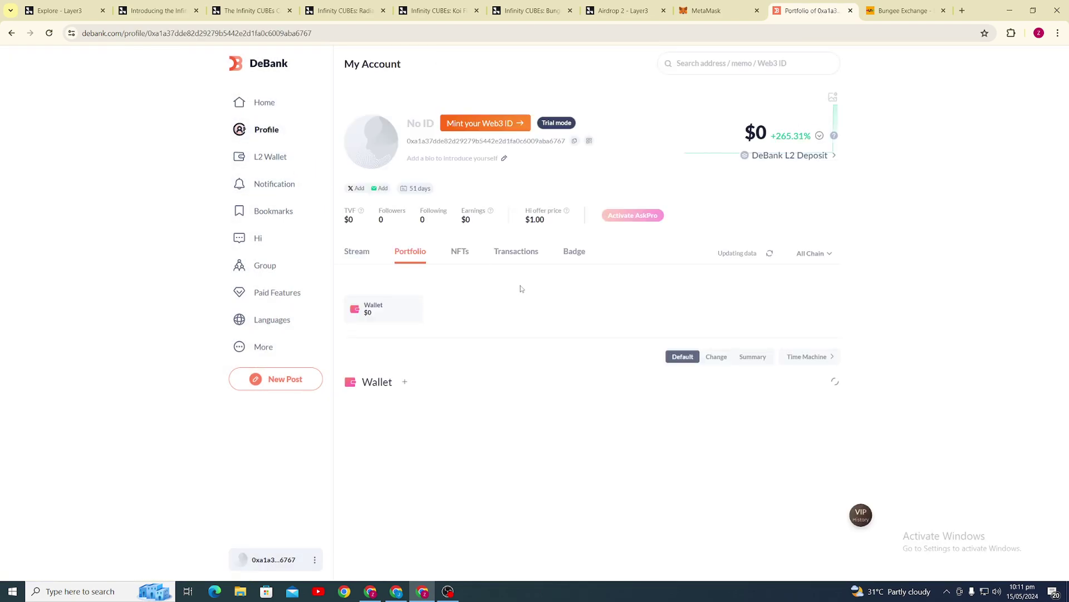
scroll(512, 282, "down", 1)
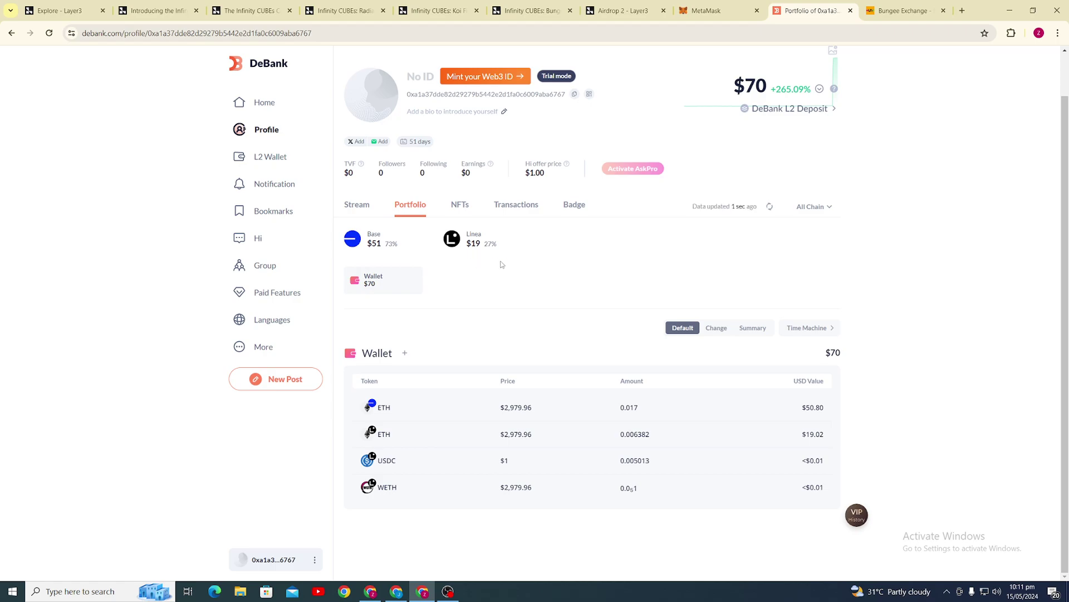
scroll(501, 265, "up", 1)
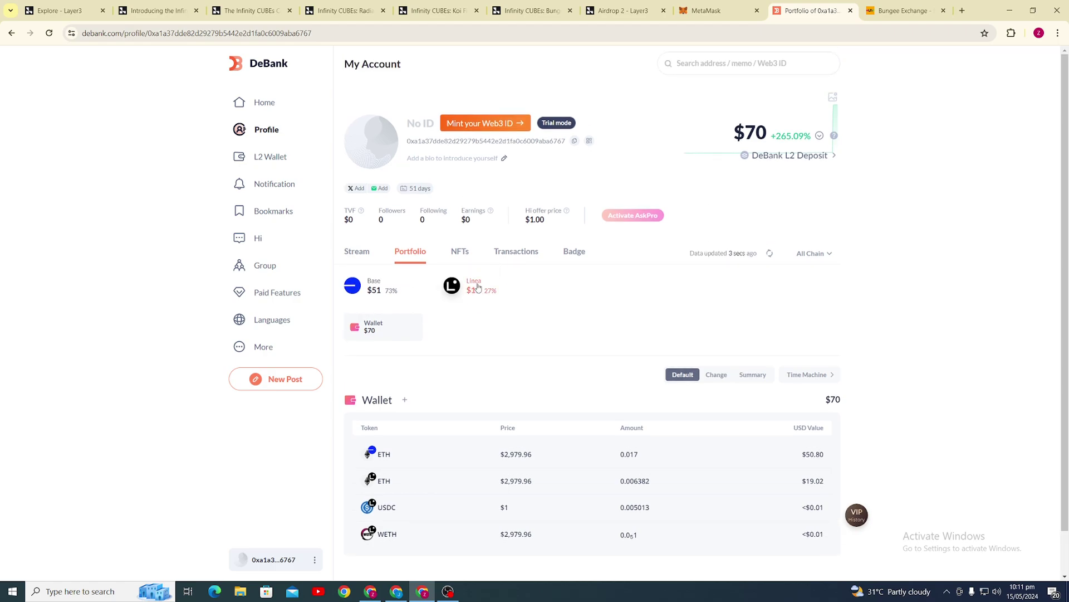
left_click(478, 288)
left_click(376, 286)
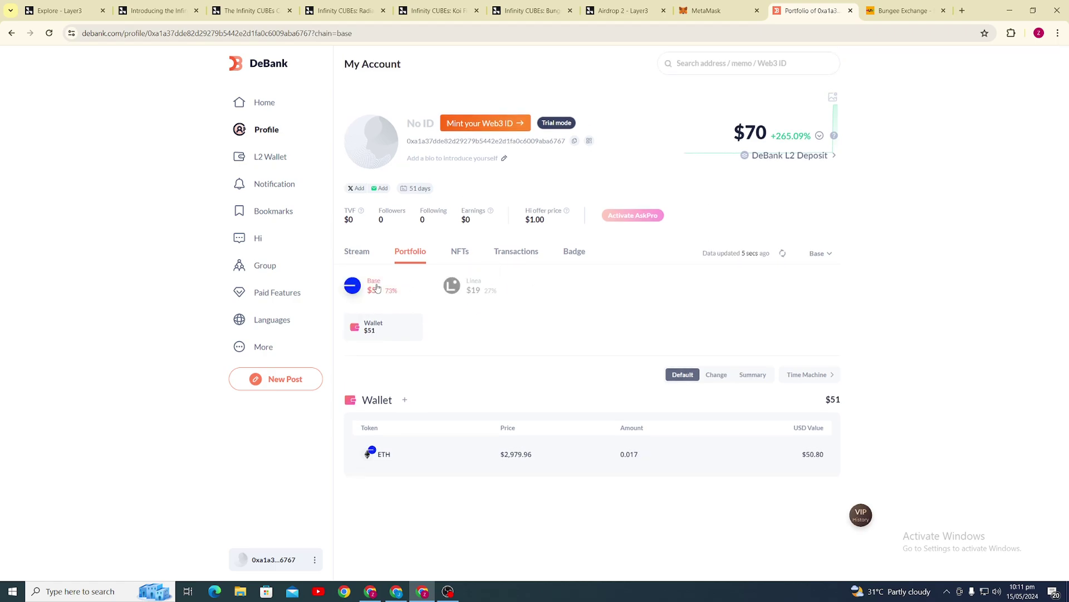
left_click(469, 288)
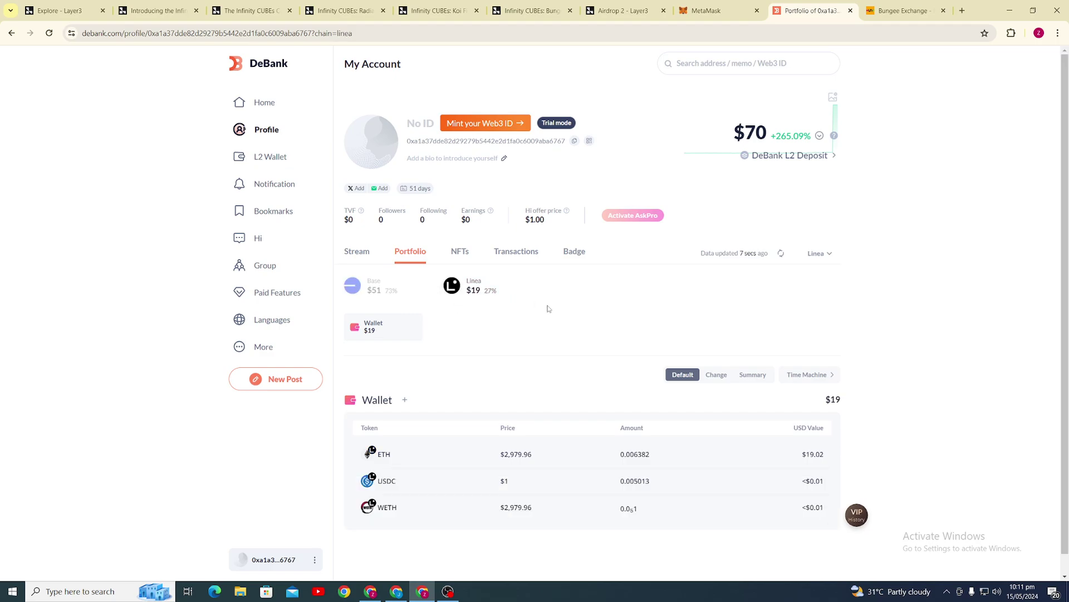
scroll(493, 393, "down", 1)
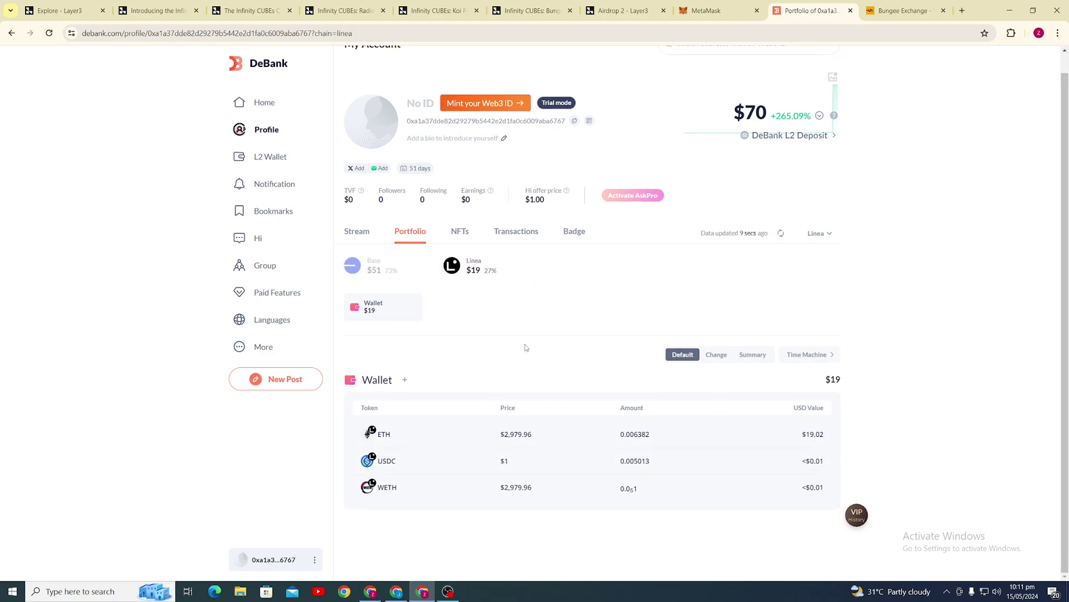
scroll(525, 347, "up", 1)
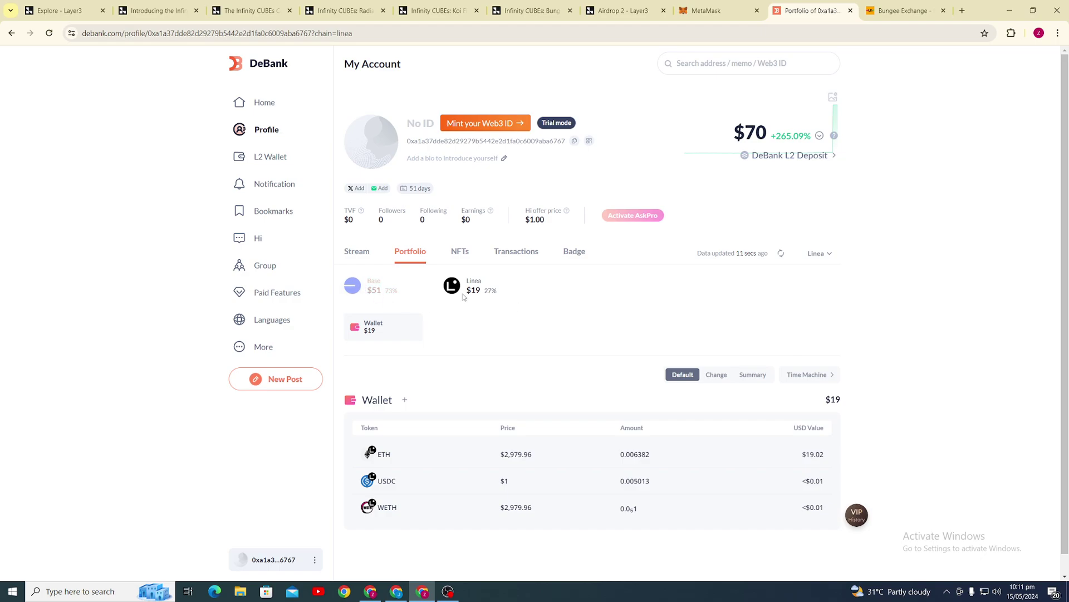
left_click(377, 288)
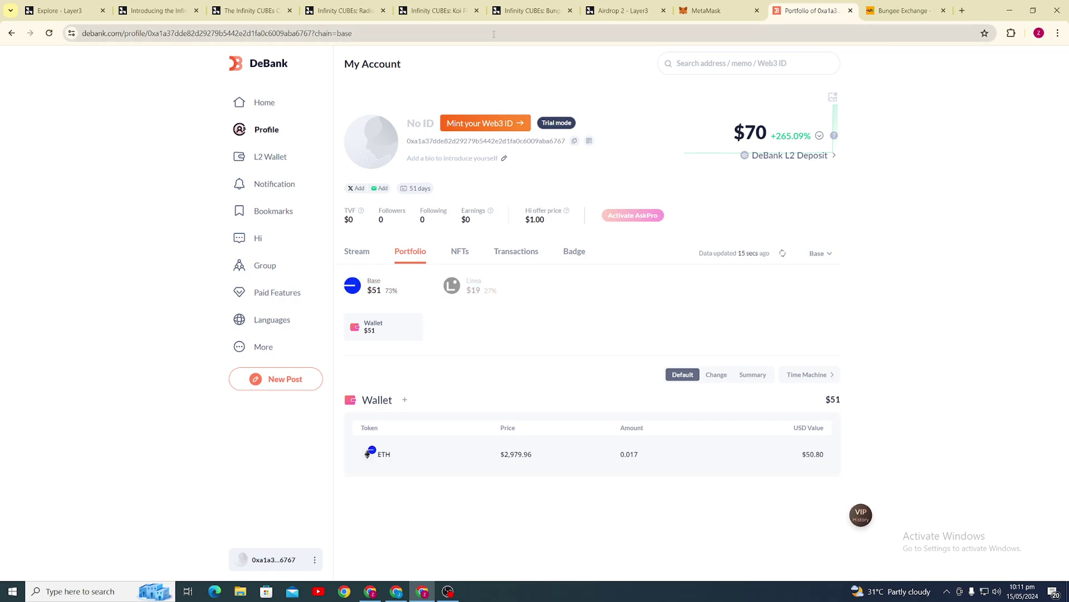
Return to the Infinity CUBEs collection and read the Radiant quest's Swap on Arbitrum funding requirement.
left_click(341, 7)
left_click(265, 6)
left_click(336, 7)
left_click(253, 9)
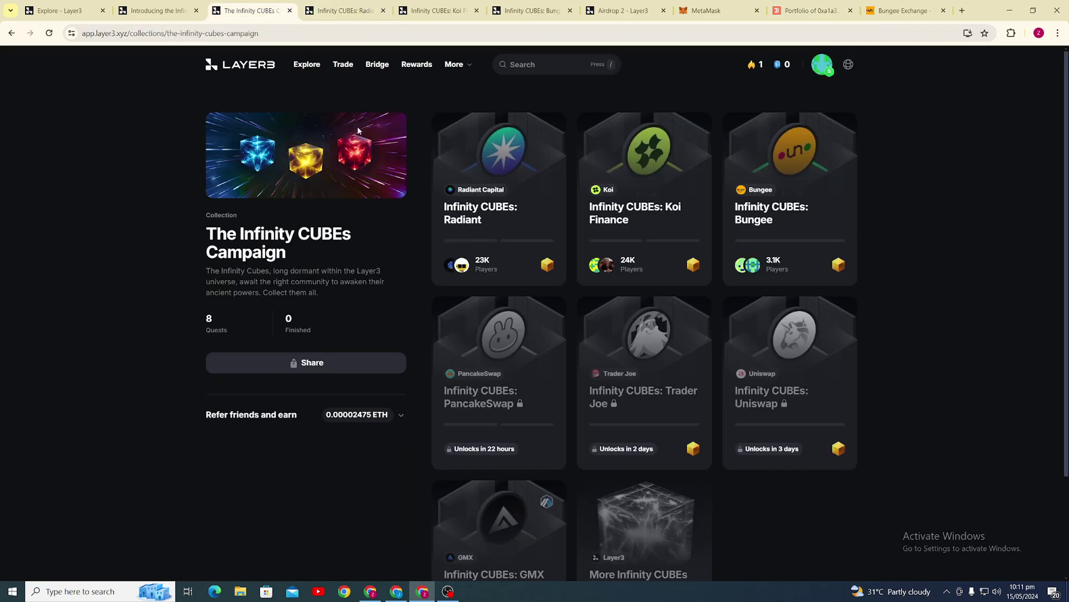
key("ctrl+Tab")
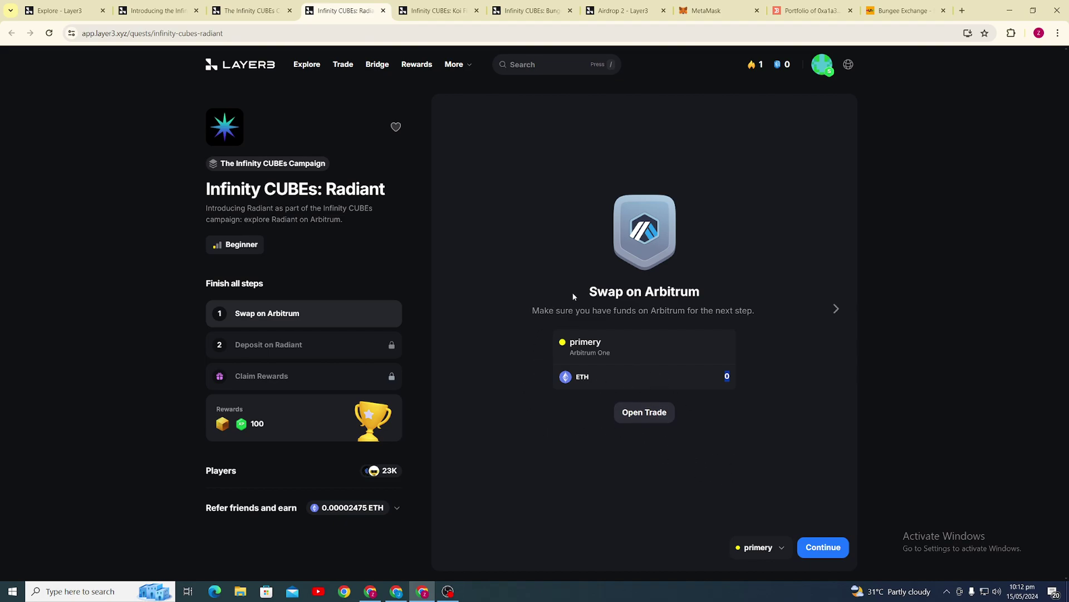
left_click_drag(573, 296, 532, 311)
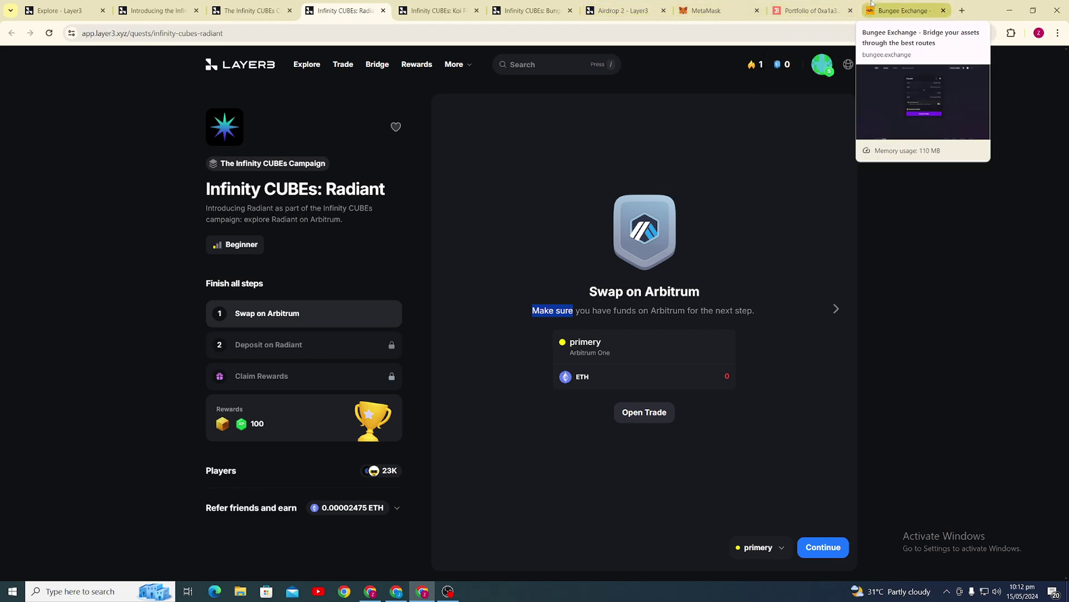
Switch to Bungee Exchange and connect the MetaMask wallet to it.
left_click(704, 11)
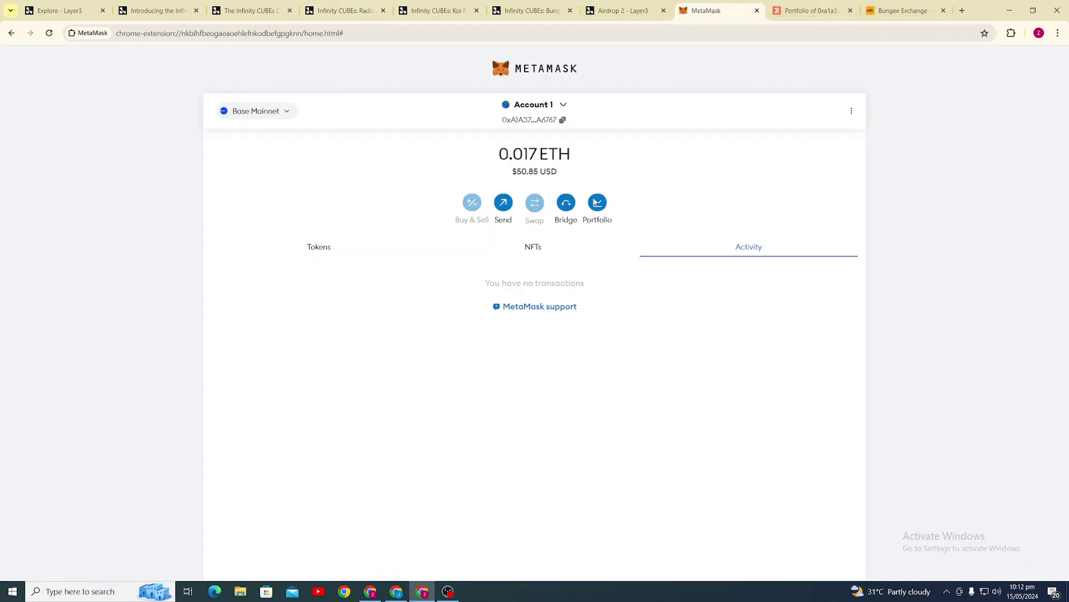
left_click(885, 7)
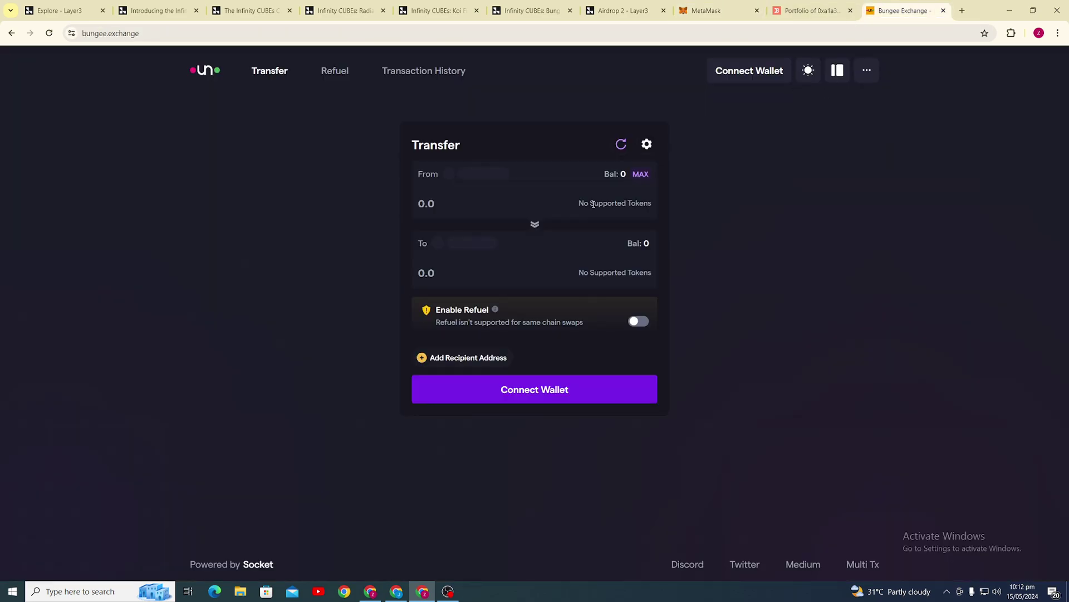
left_click(728, 77)
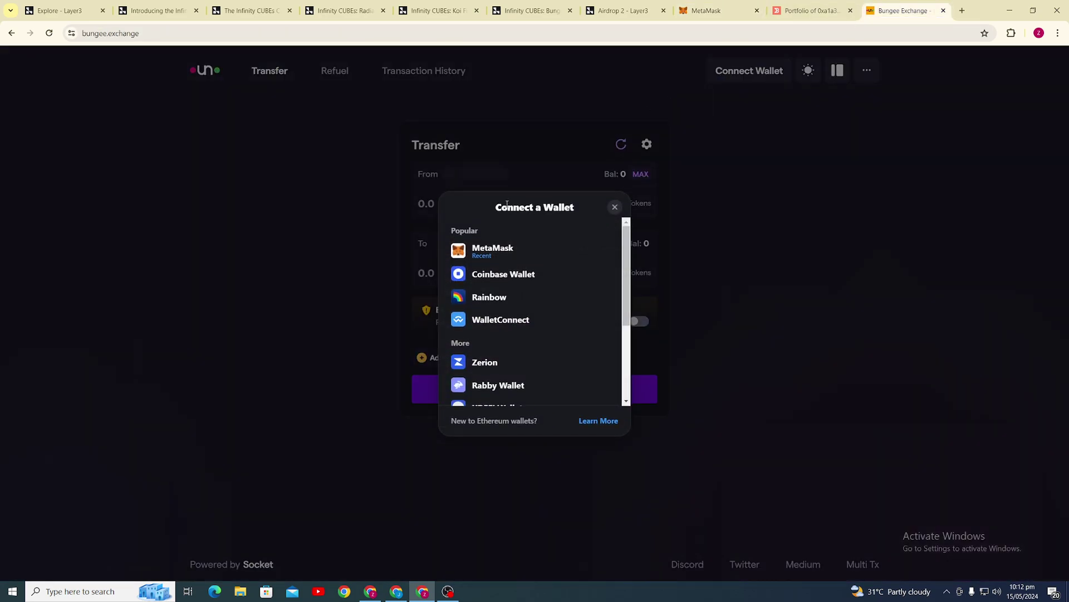
left_click(497, 255)
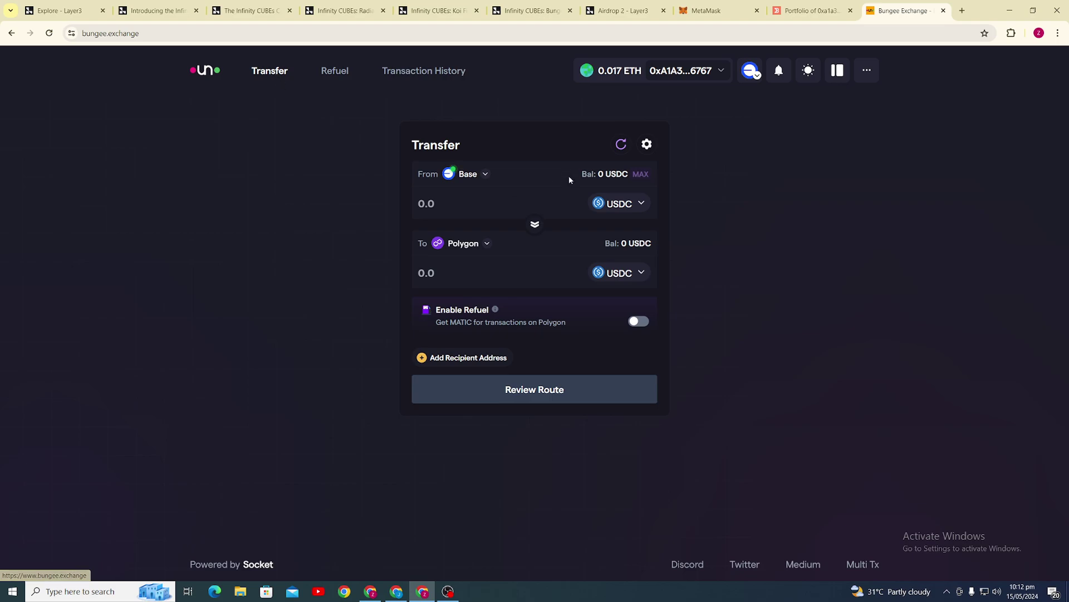
Set the transfer's source token on Base to Ethereum (ETH).
left_click(460, 245)
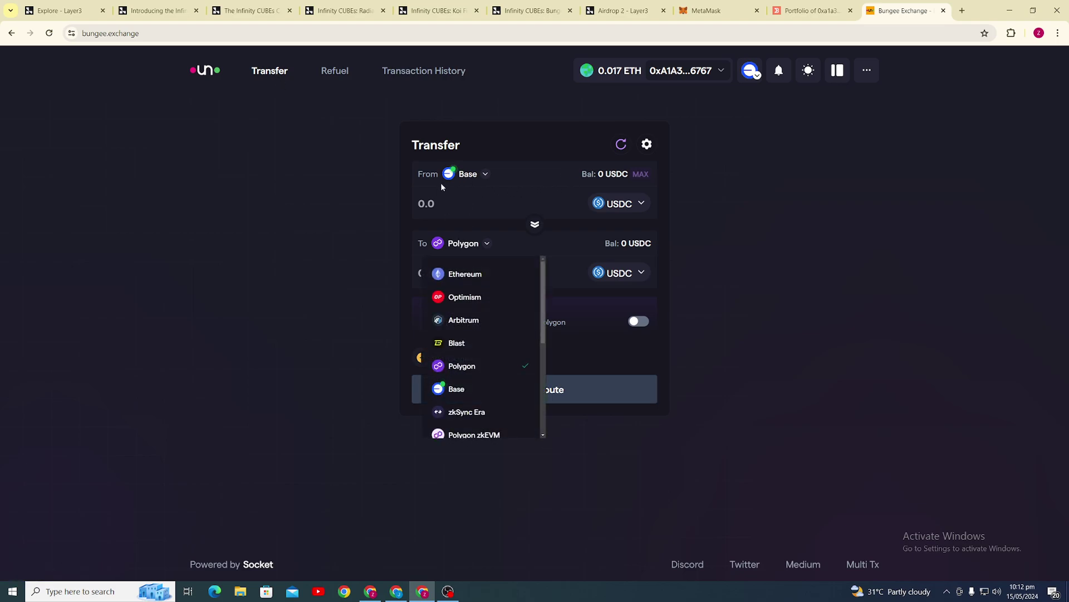
left_click(625, 204)
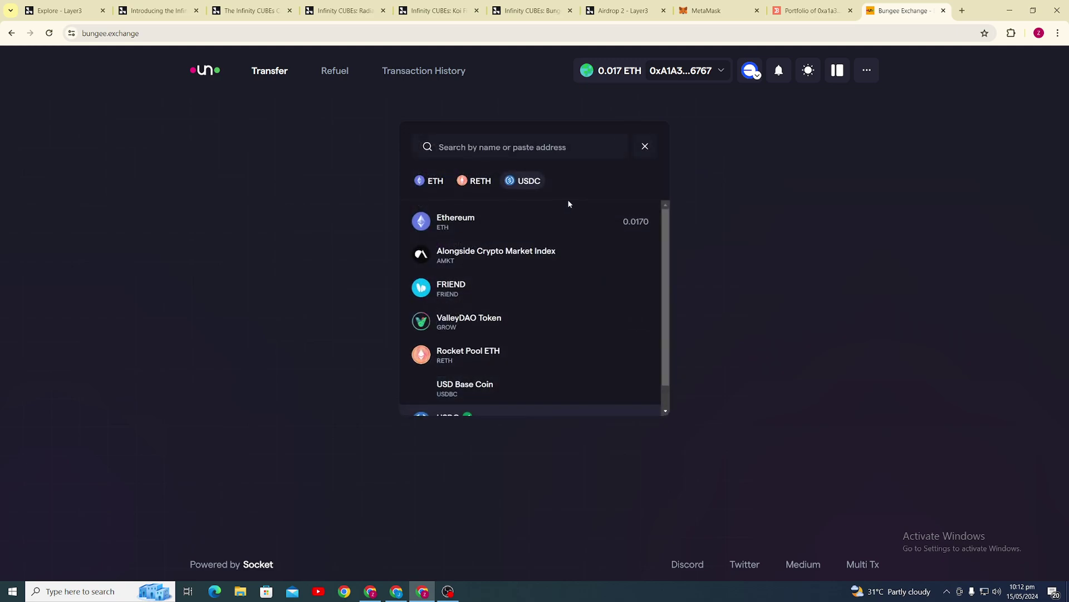
left_click(443, 222)
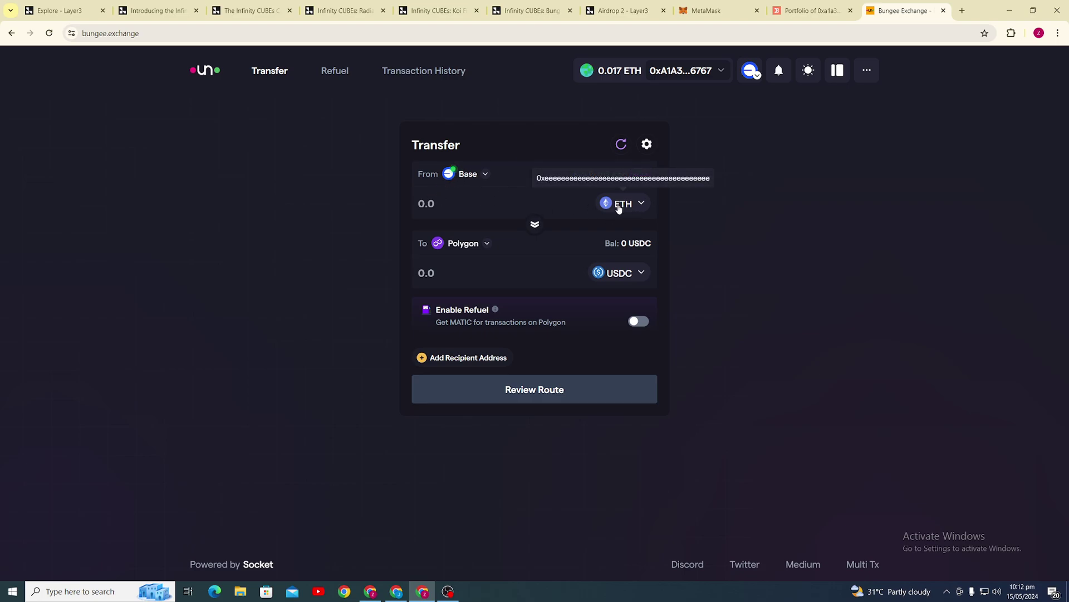
Set the transfer's destination chain to Arbitrum and the token to receive to ETH.
left_click(463, 244)
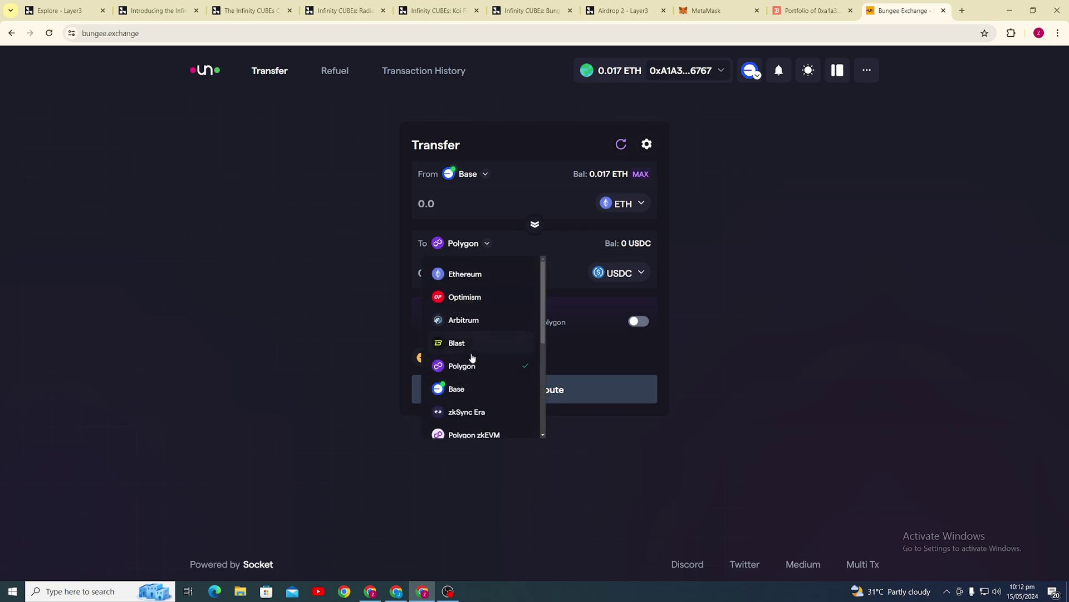
scroll(477, 378, "down", 4)
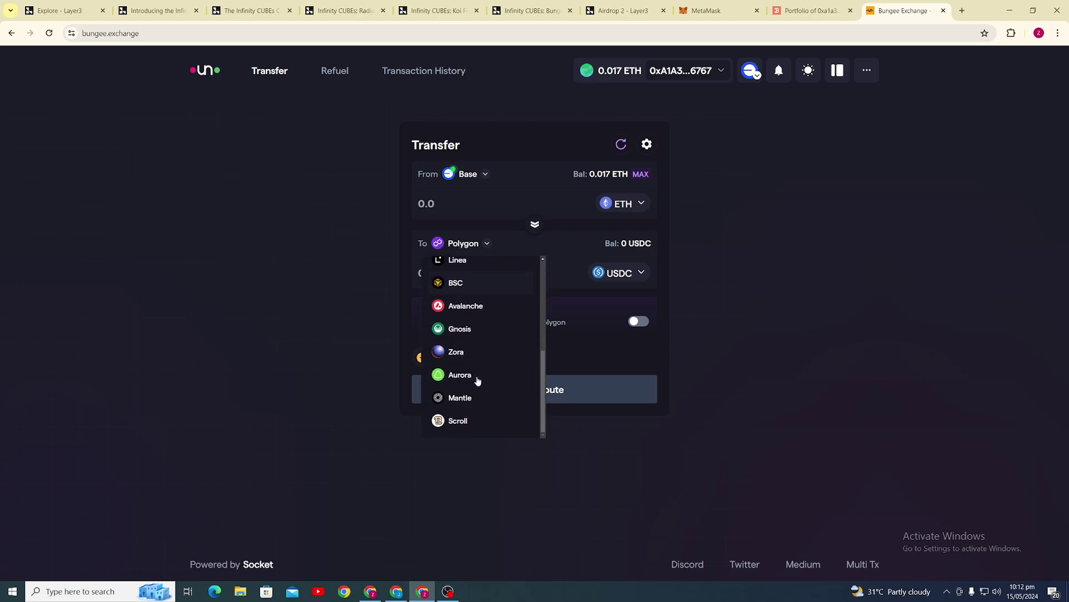
scroll(479, 377, "up", 4)
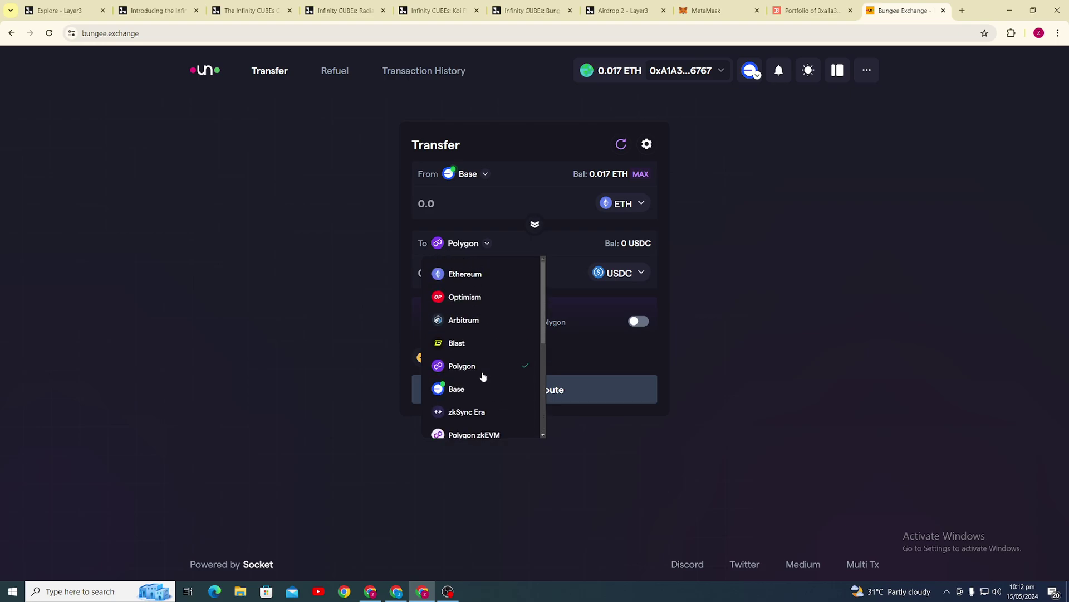
left_click(471, 325)
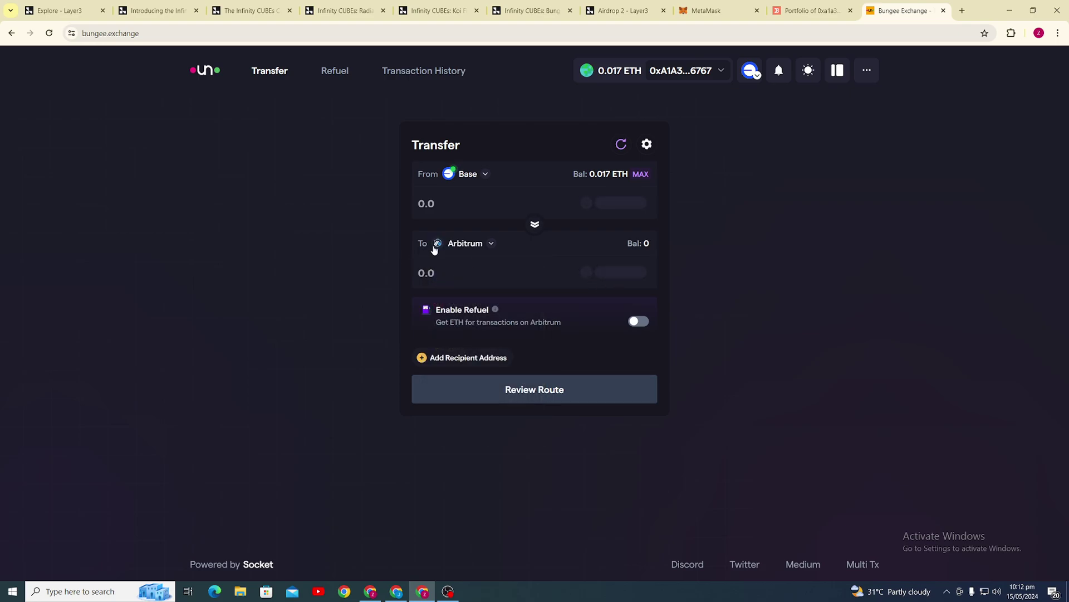
left_click(613, 273)
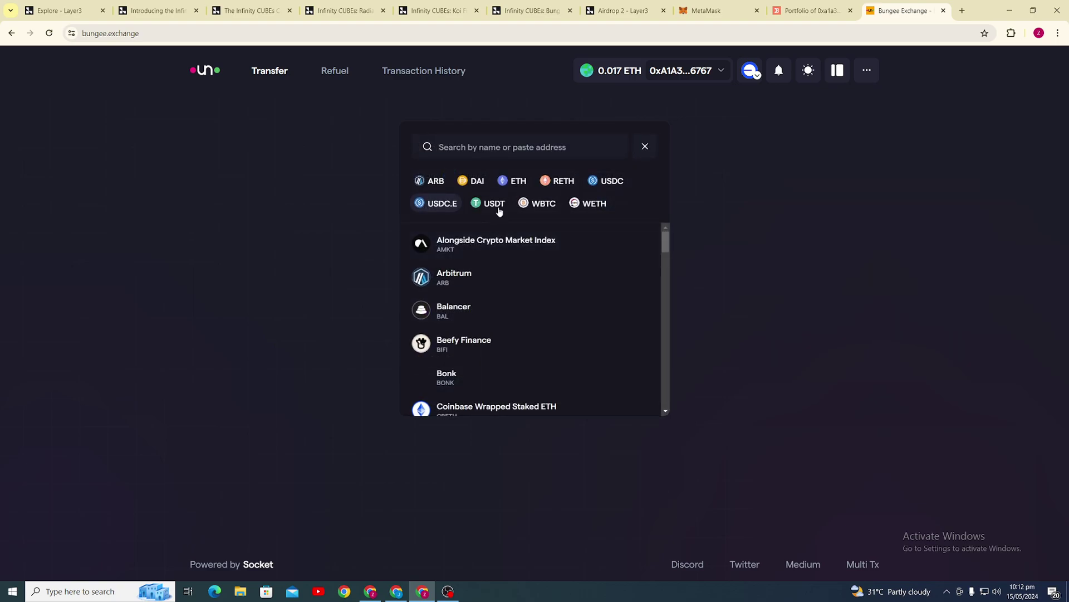
left_click(514, 181)
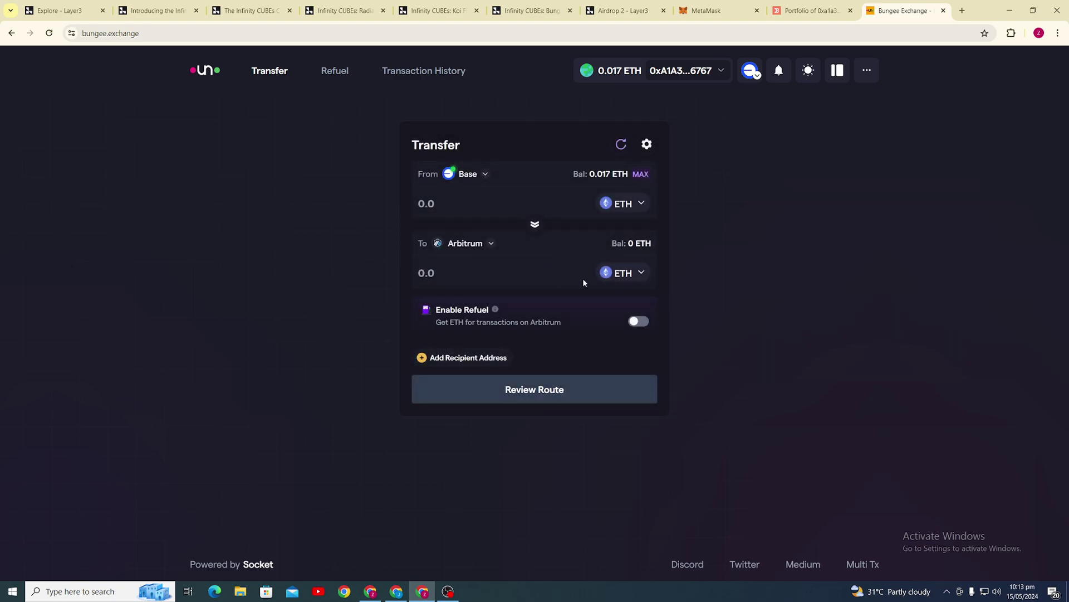
Set the transfer amount to 0.0017 ETH and expand the fee details of the Across bridge route.
left_click(460, 206)
type("0.0017")
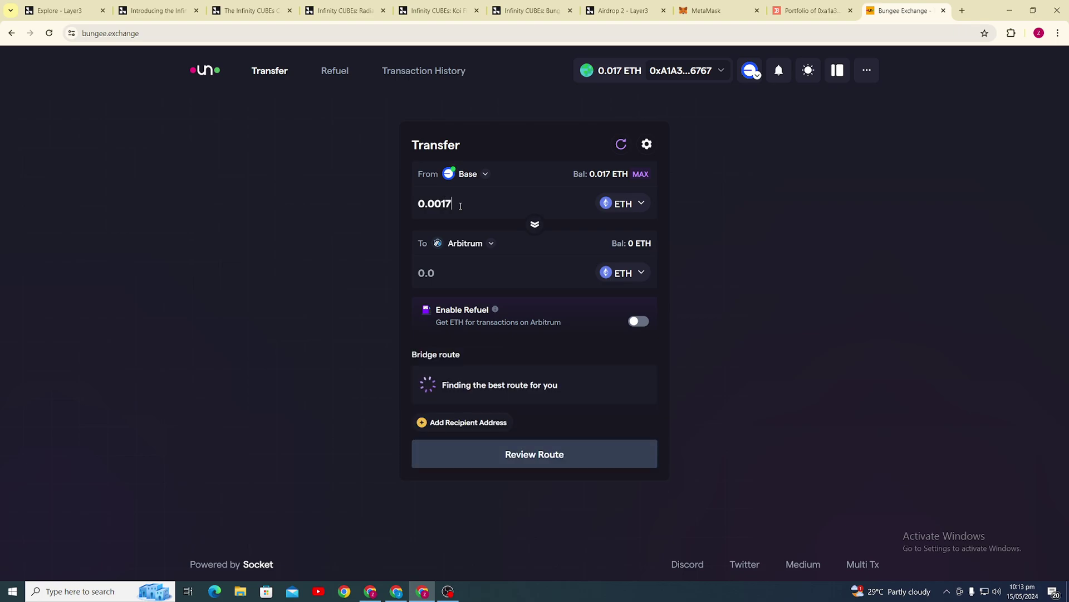
left_click(837, 70)
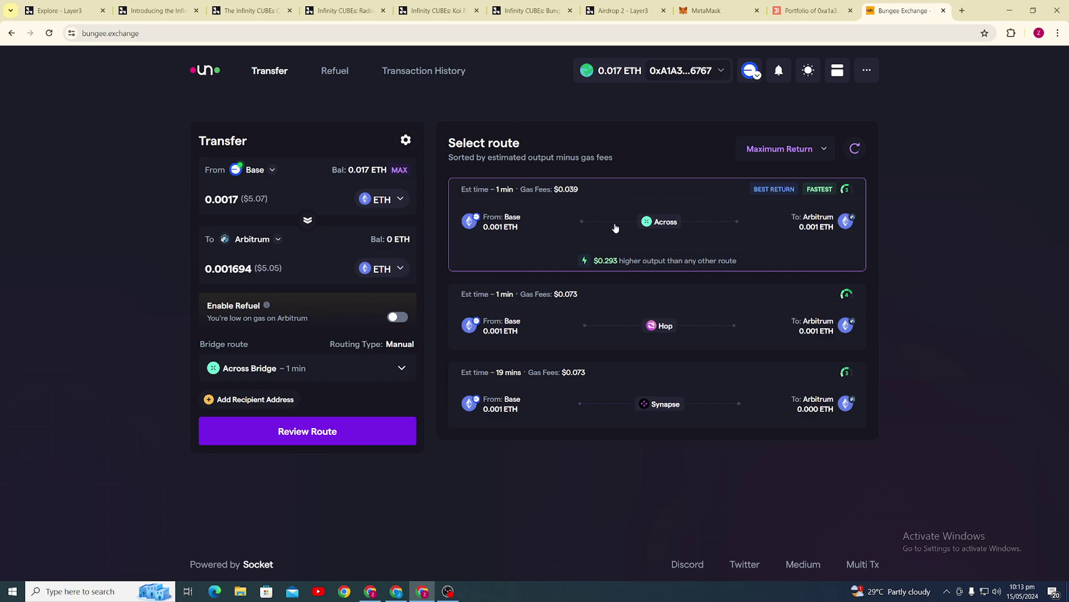
left_click(400, 370)
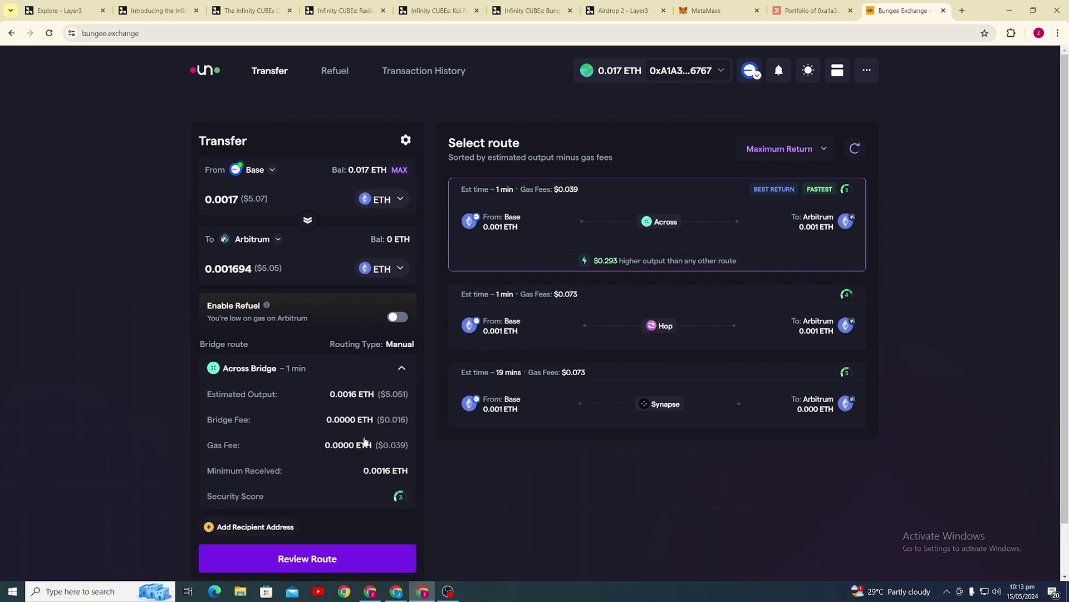
Submit the Base-to-Arbitrum transfer through Across and approve the transaction in the MetaMask wallet.
left_click(322, 561)
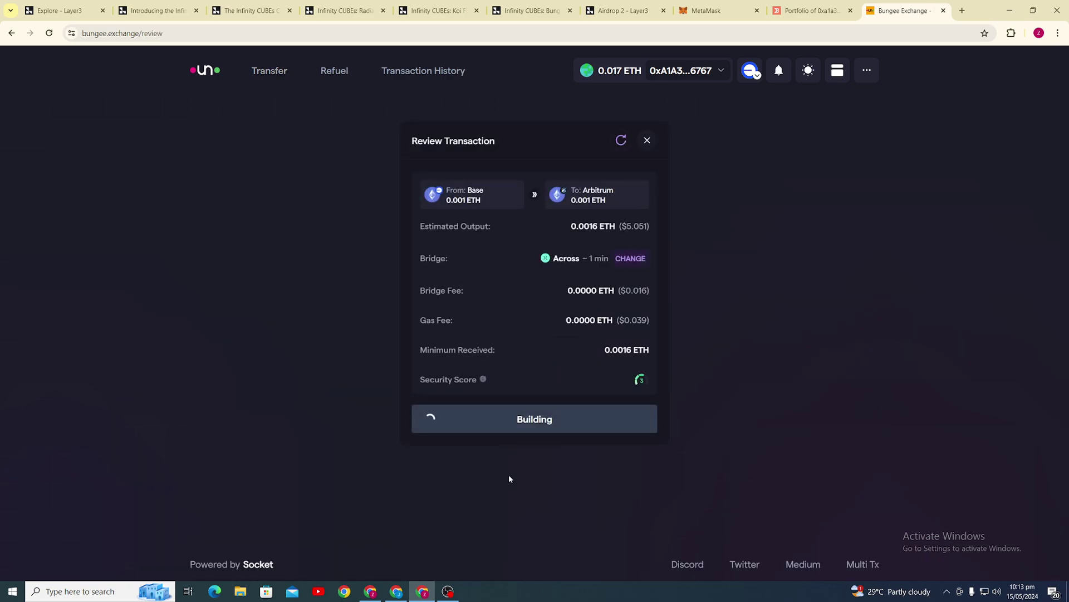
left_click(538, 425)
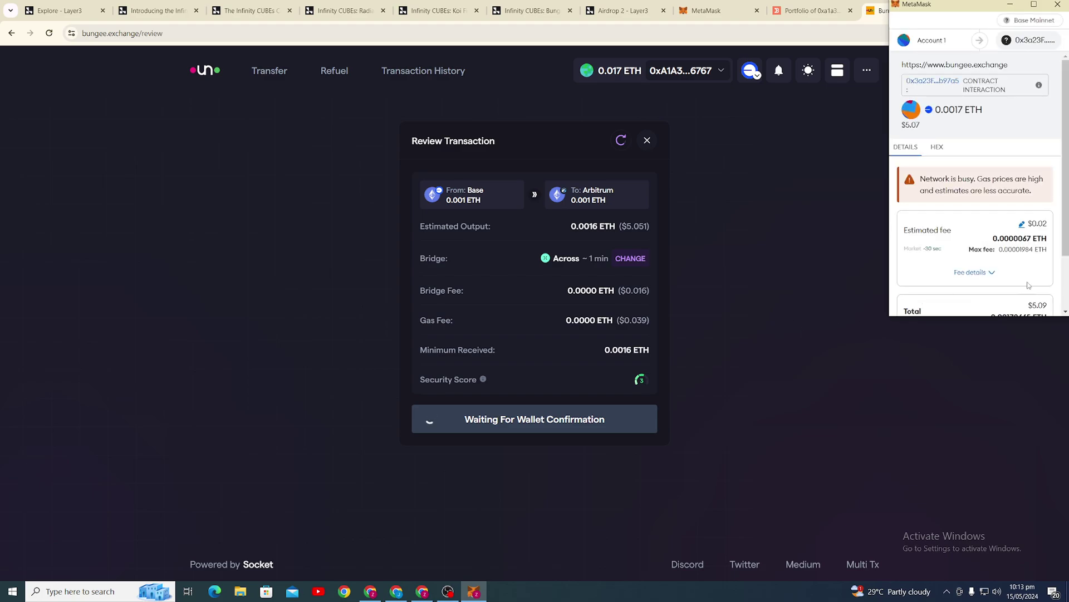
scroll(1028, 285, "down", 2)
left_click(1023, 295)
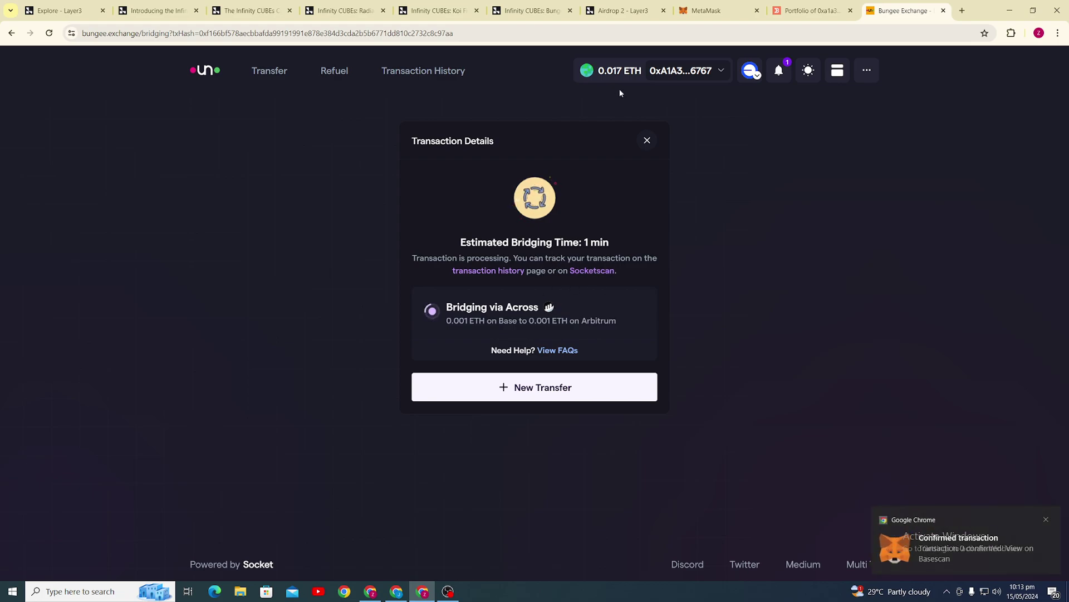
Switch to MetaMask, add the Arbitrum One network from the popular networks, and make it the active network.
left_click(706, 11)
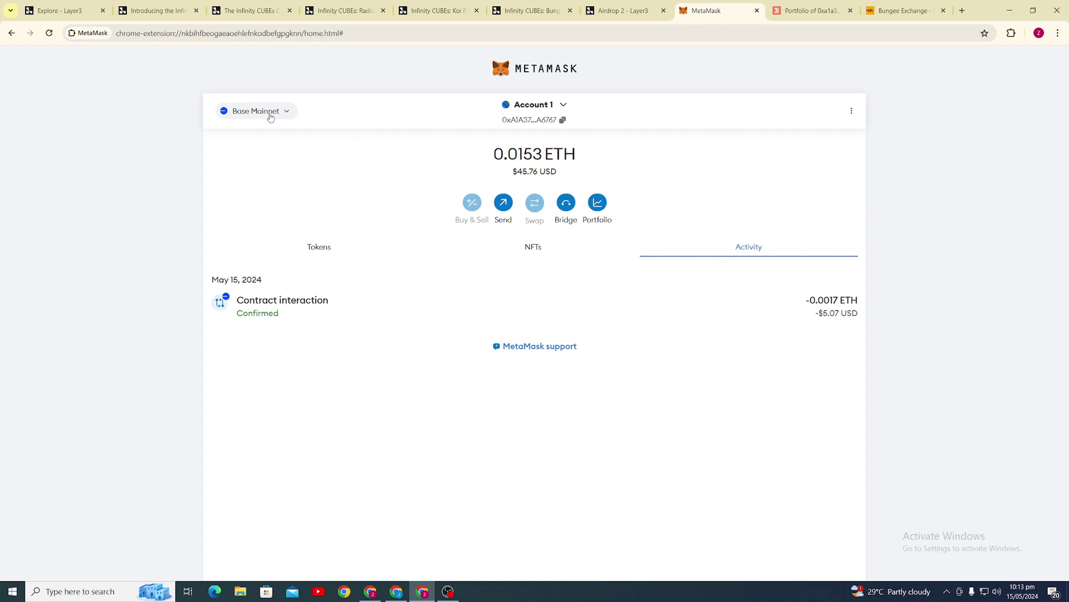
left_click(270, 112)
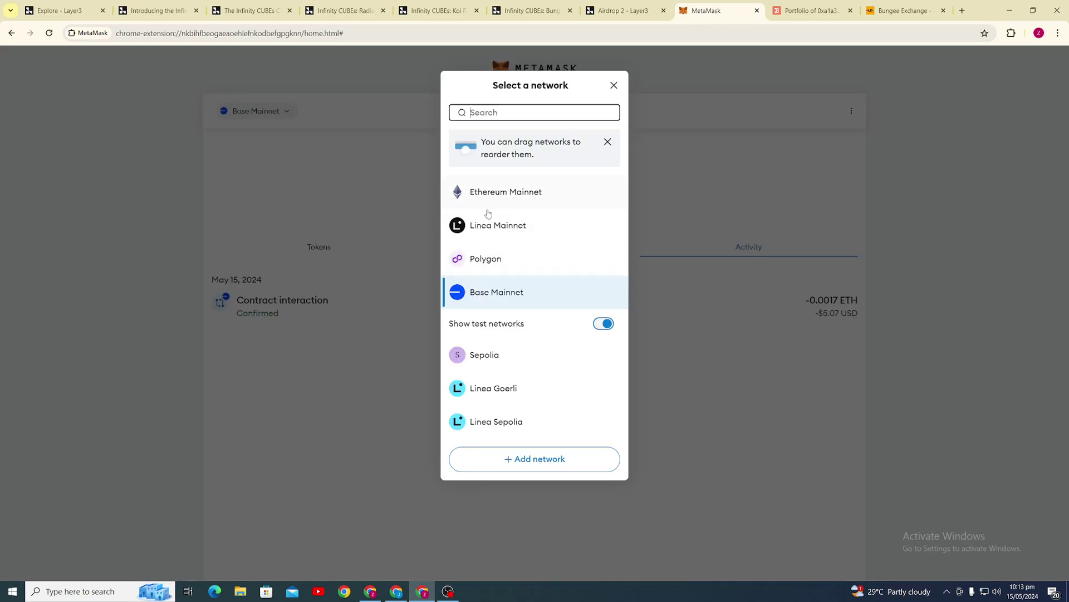
left_click(543, 464)
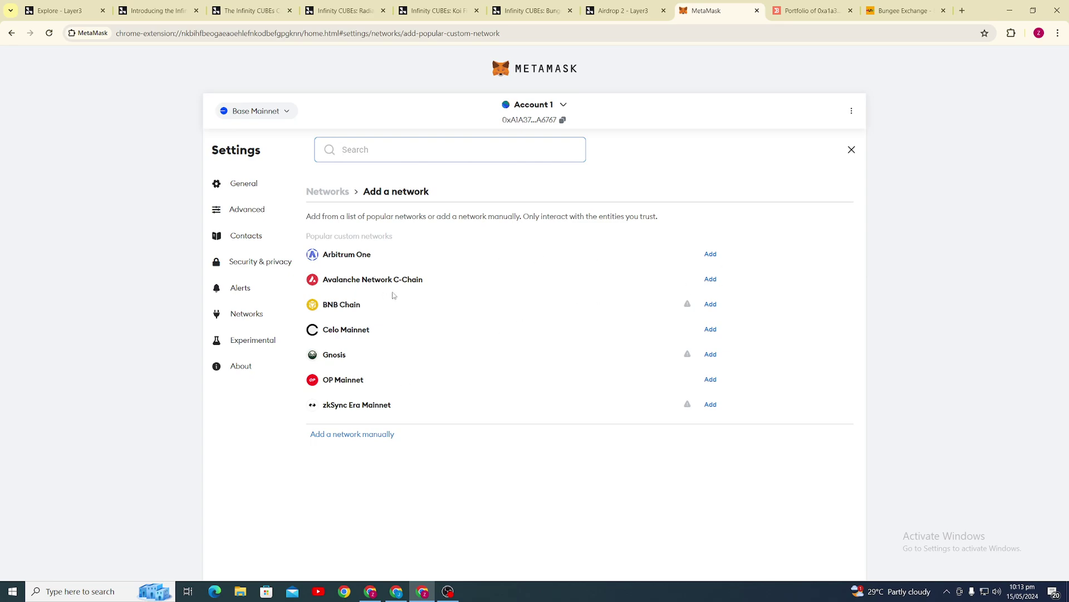
left_click(708, 255)
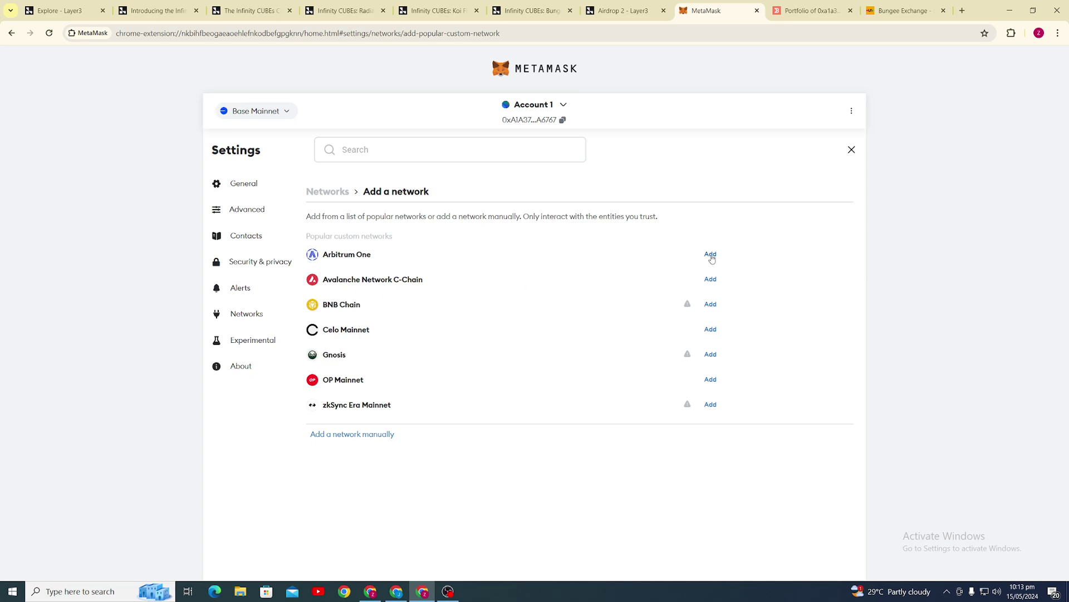
left_click(591, 452)
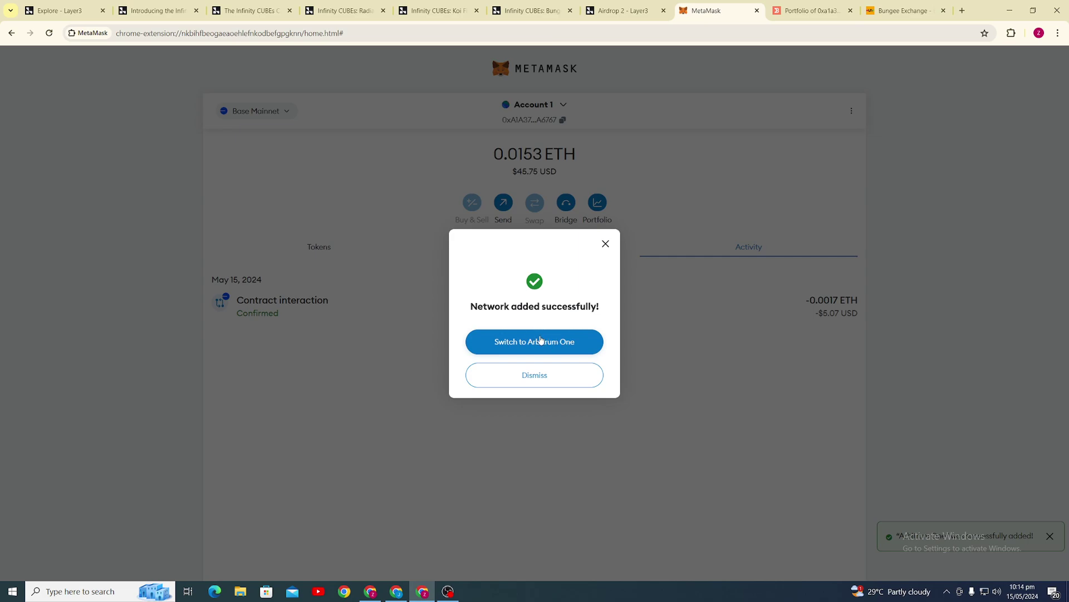
left_click(538, 339)
key("Escape")
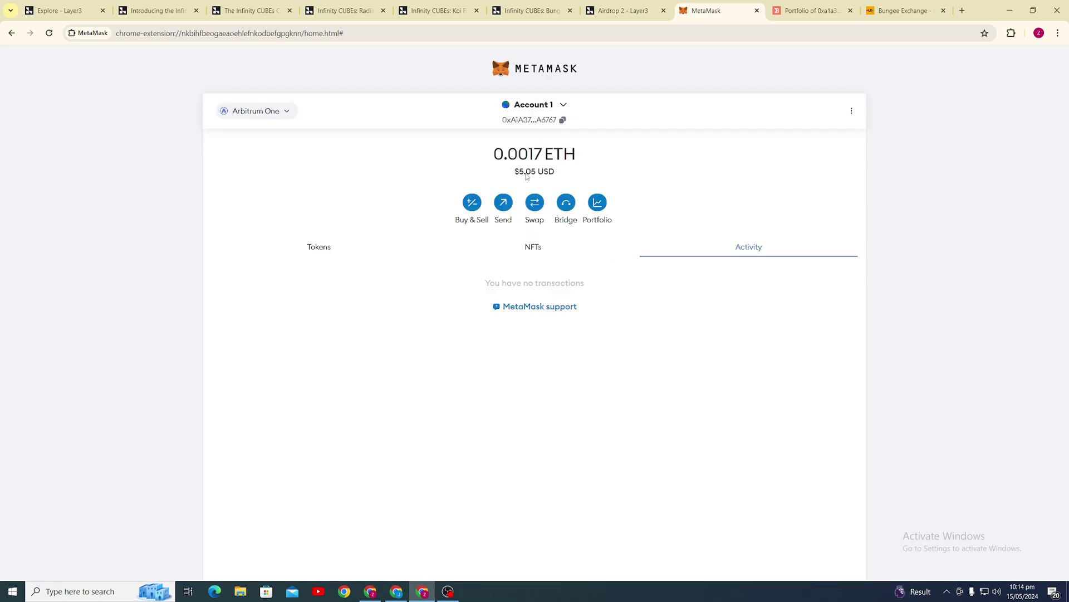
Return to the Layer3 Radiant quest, advance past Swap on Arbitrum, and open Radiant from the deposit task.
left_click(351, 14)
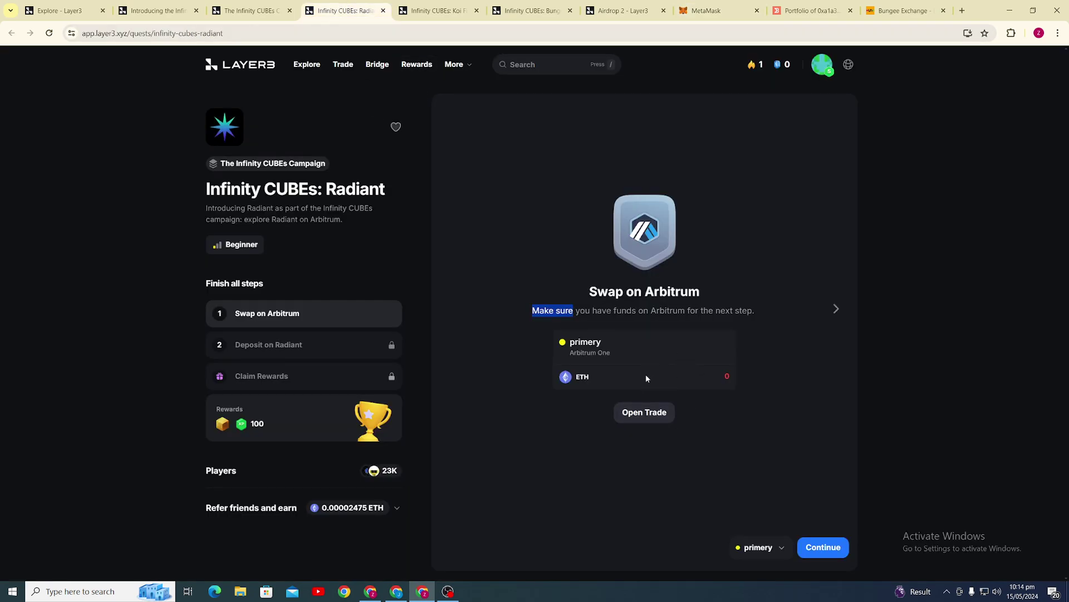
left_click(822, 549)
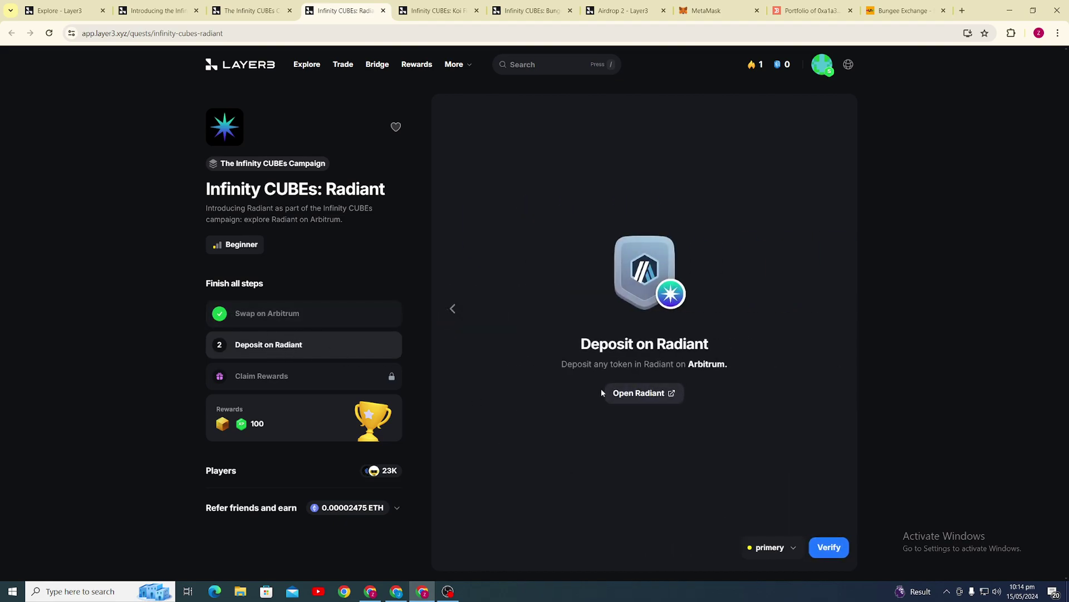
left_click(631, 394)
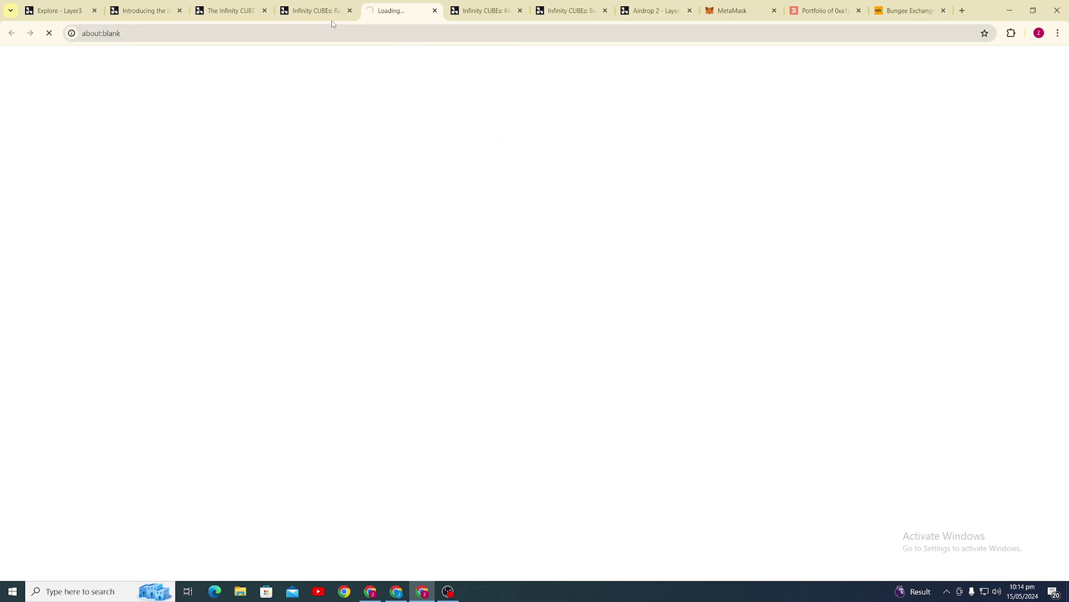
key("ctrl+shift+Tab")
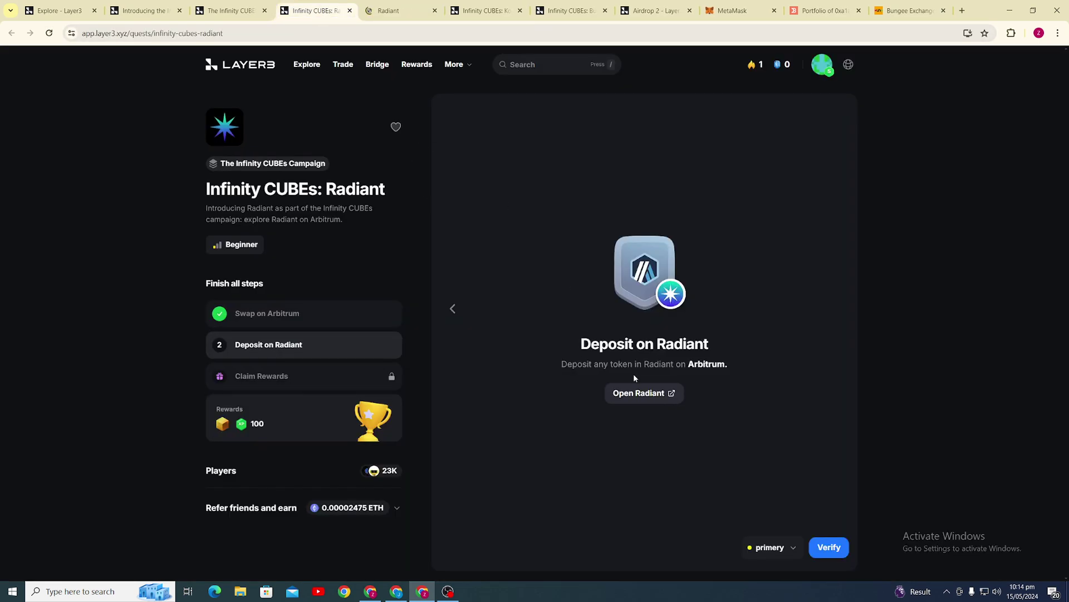
left_click(394, 6)
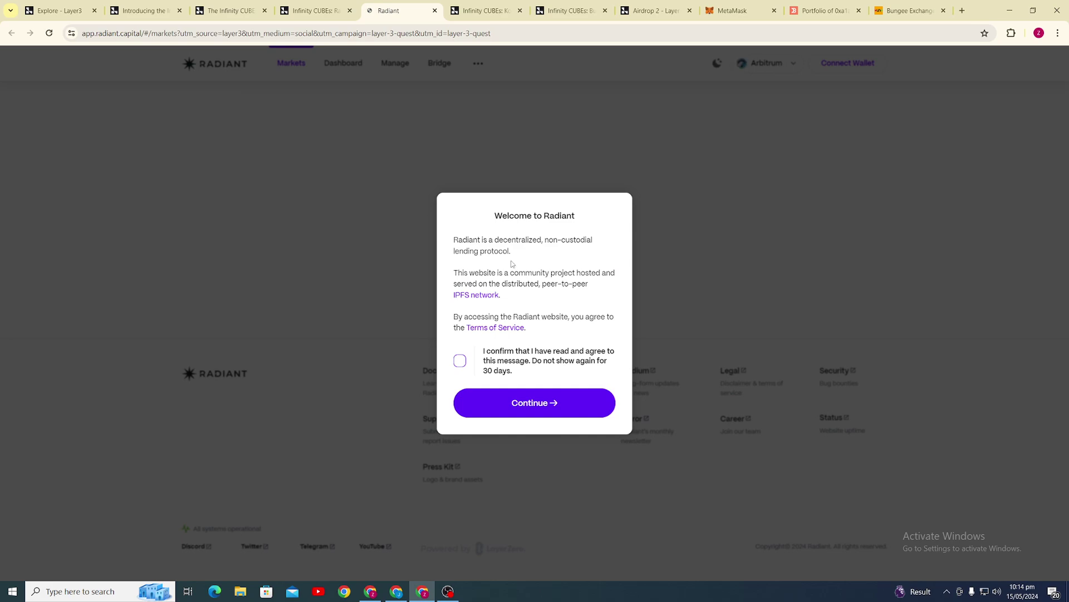
Accept Radiant's welcome terms and connect the MetaMask browser wallet on Arbitrum.
left_click(460, 361)
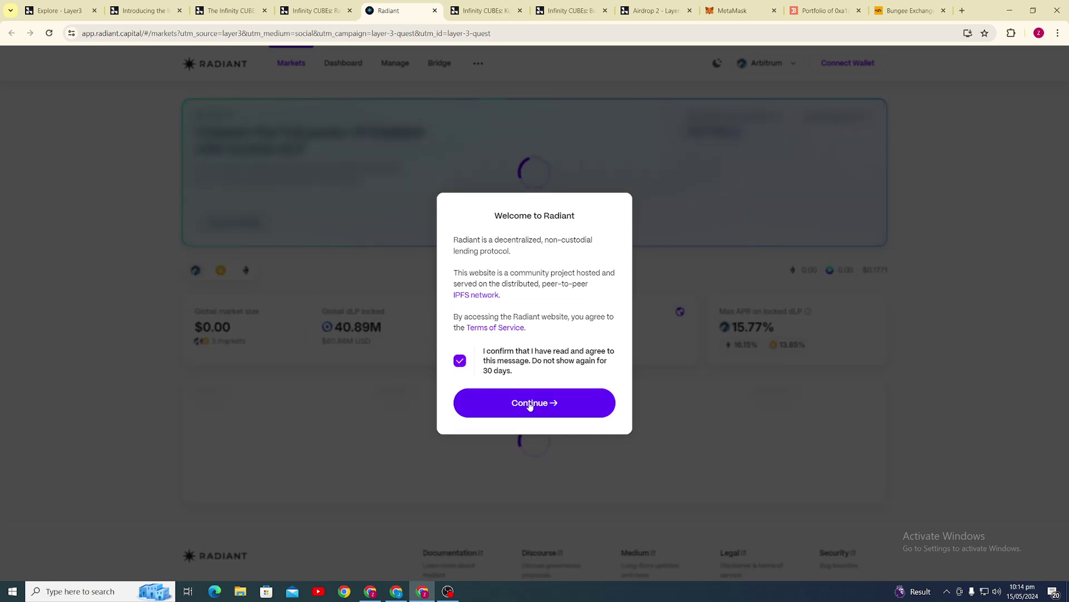
left_click(538, 403)
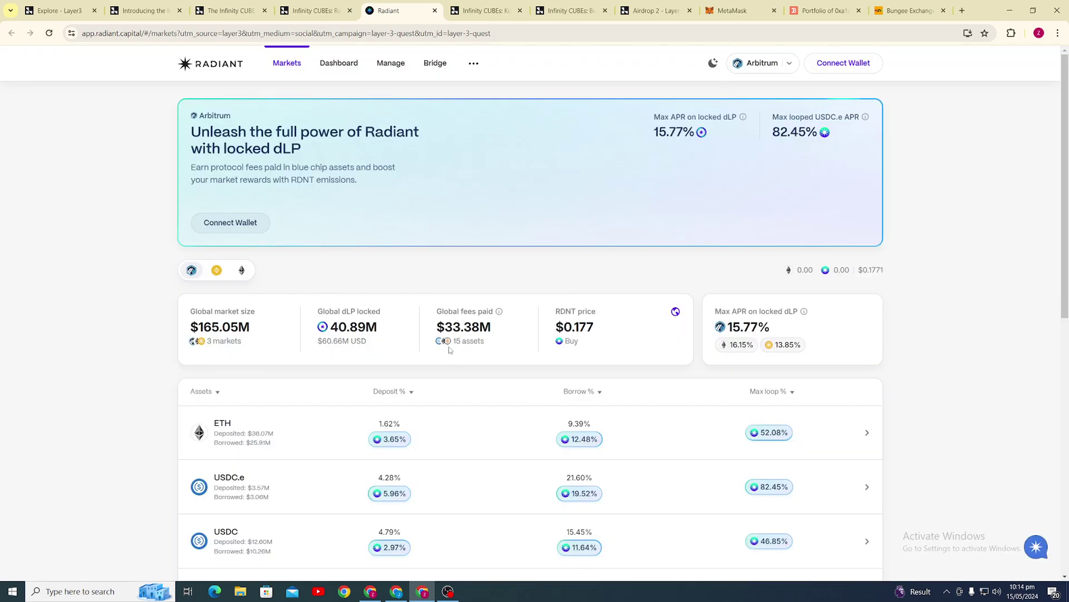
left_click(846, 62)
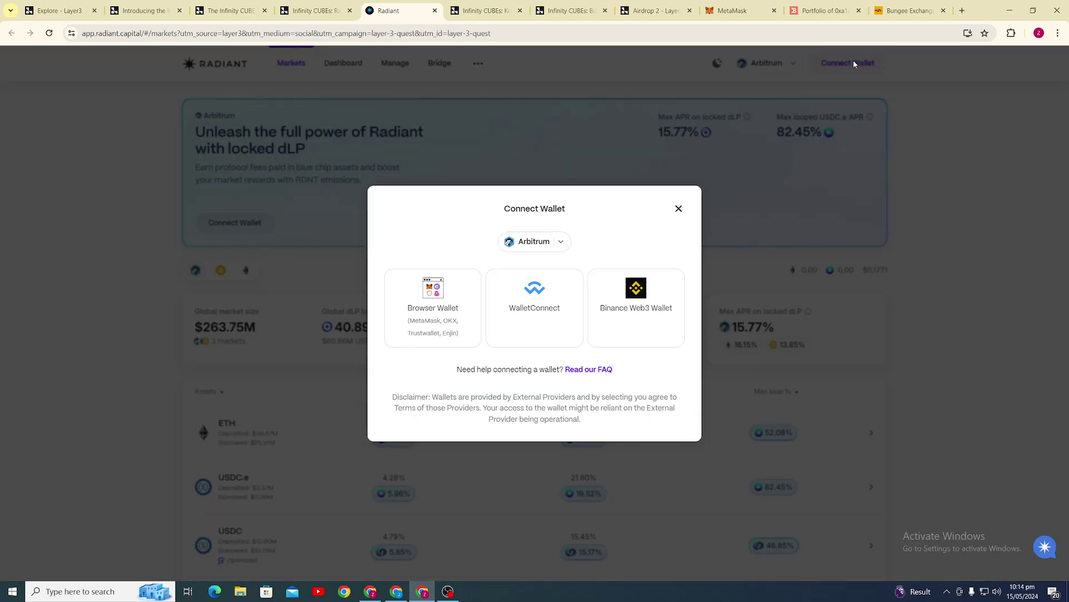
left_click(446, 306)
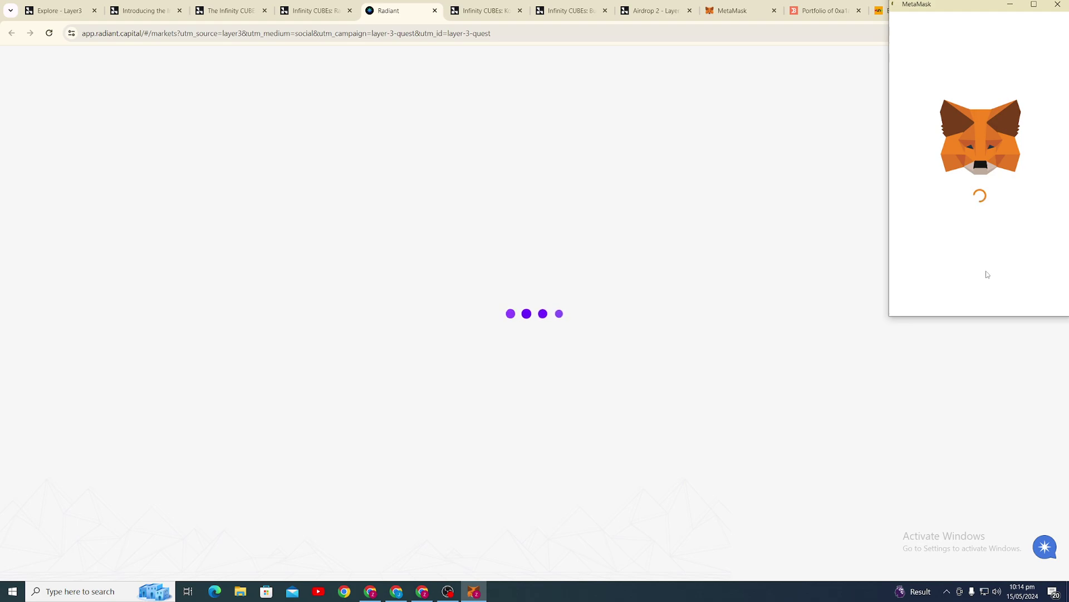
left_click(1023, 295)
left_click(1022, 296)
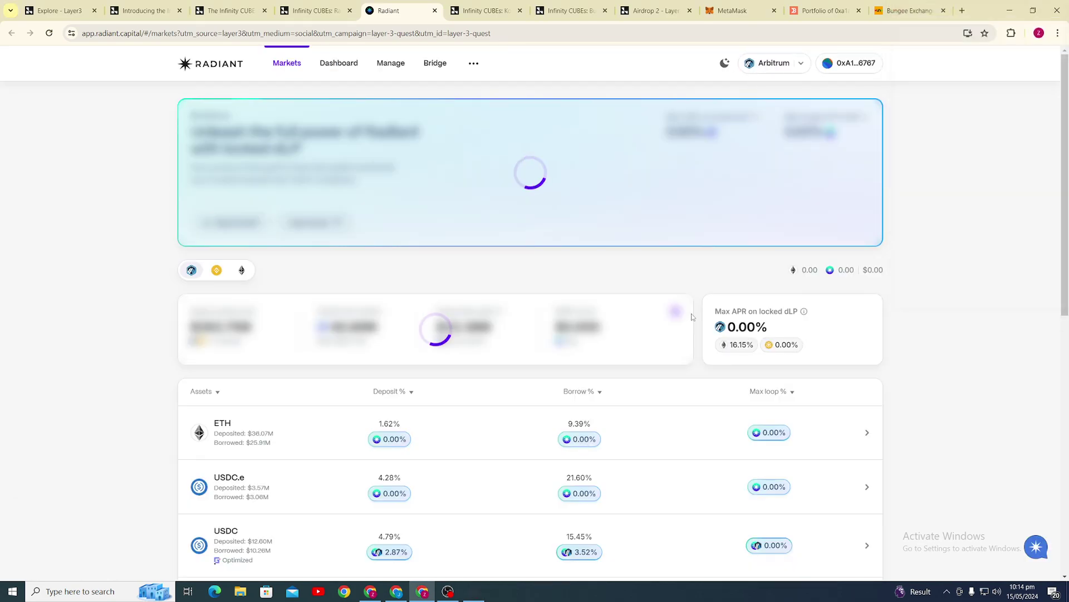
Recheck the quest's deposit requirement and open the ETH market from Radiant's asset list.
scroll(358, 373, "down", 5)
scroll(289, 340, "down", 2)
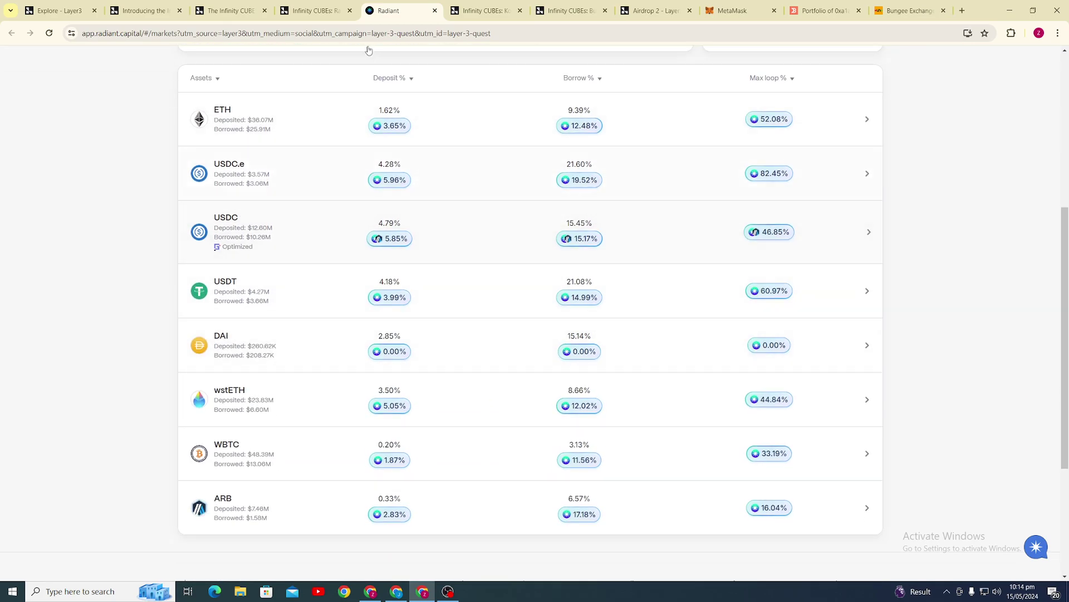
key("ctrl+shift+Tab")
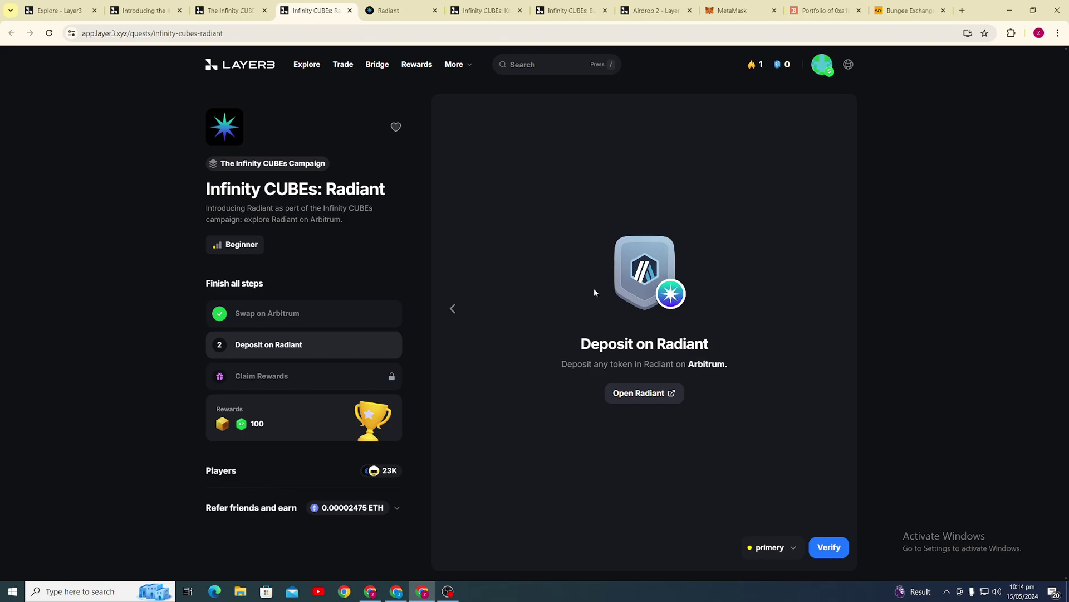
left_click(393, 18)
scroll(287, 290, "down", 4)
scroll(294, 303, "up", 5)
scroll(294, 304, "up", 3)
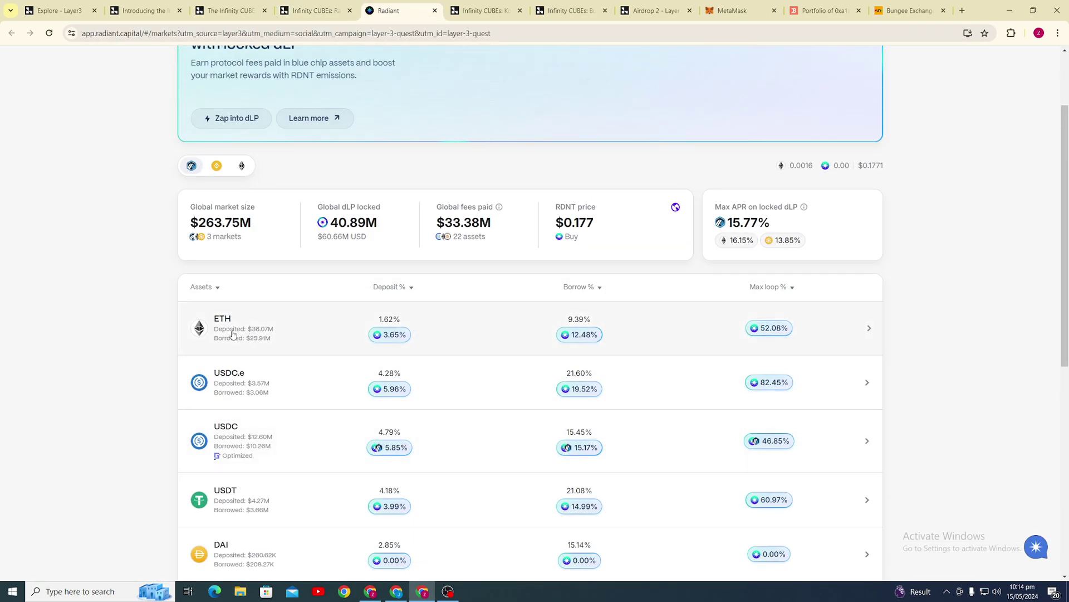
left_click(234, 334)
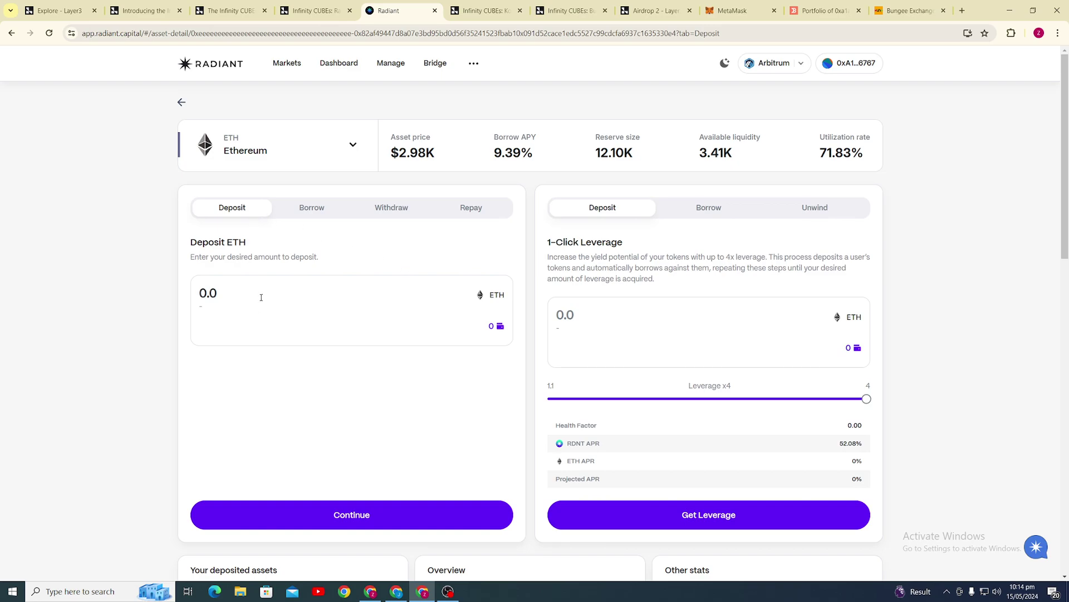
Deposit 0.00001 ETH on Radiant and approve the transaction in the wallet.
type("0.00001")
left_click(367, 521)
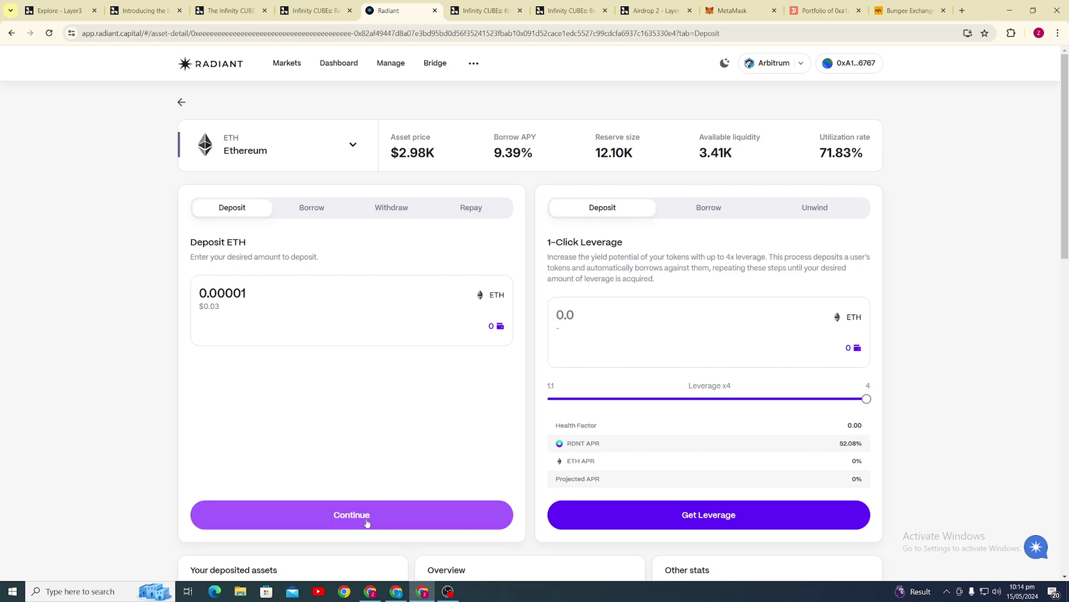
left_click(367, 521)
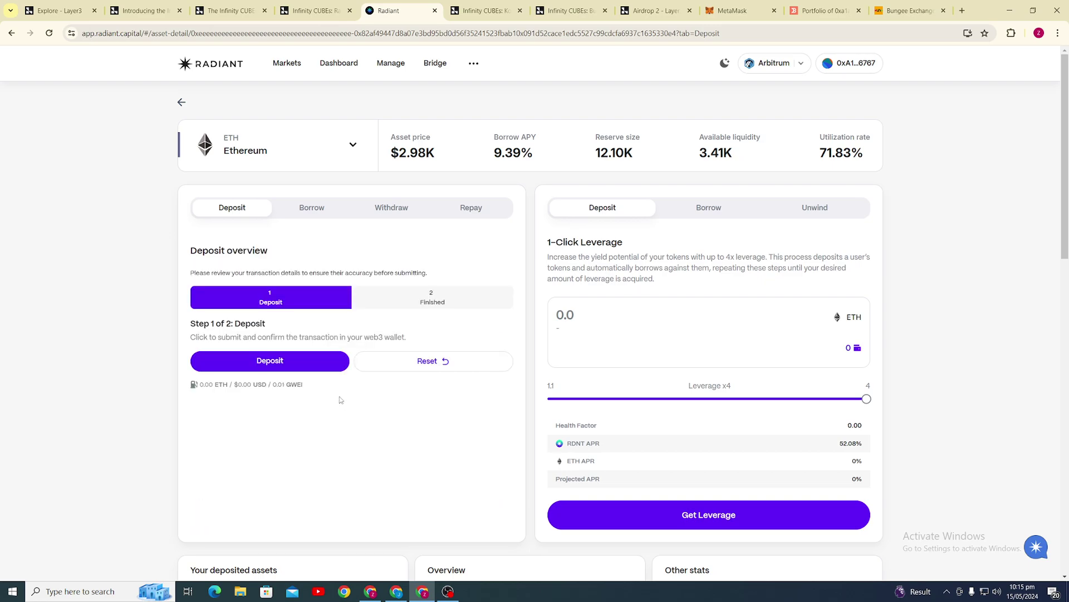
left_click(315, 369)
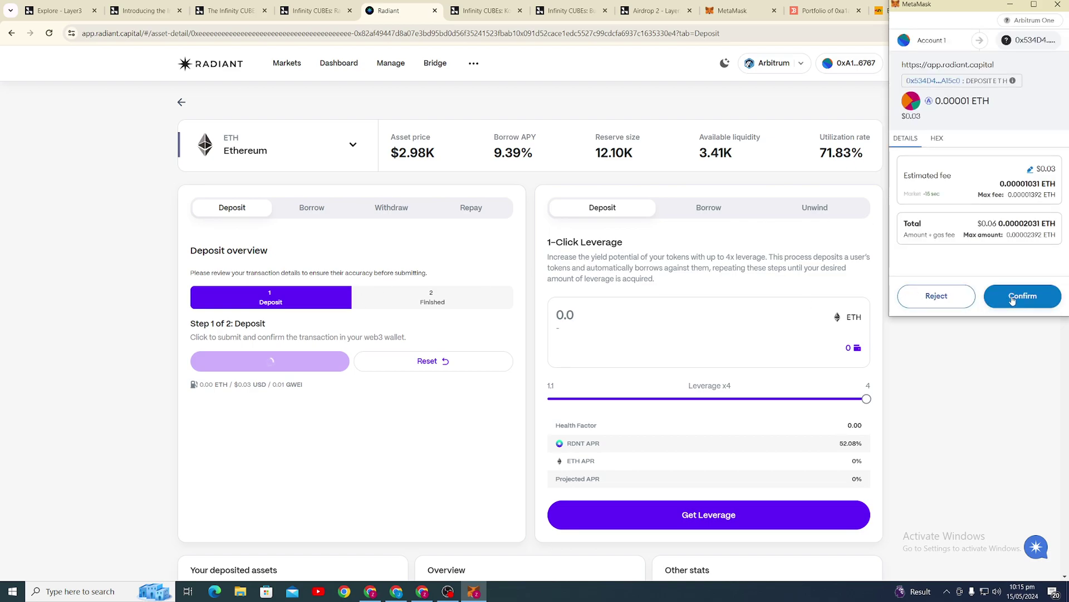
left_click(1020, 296)
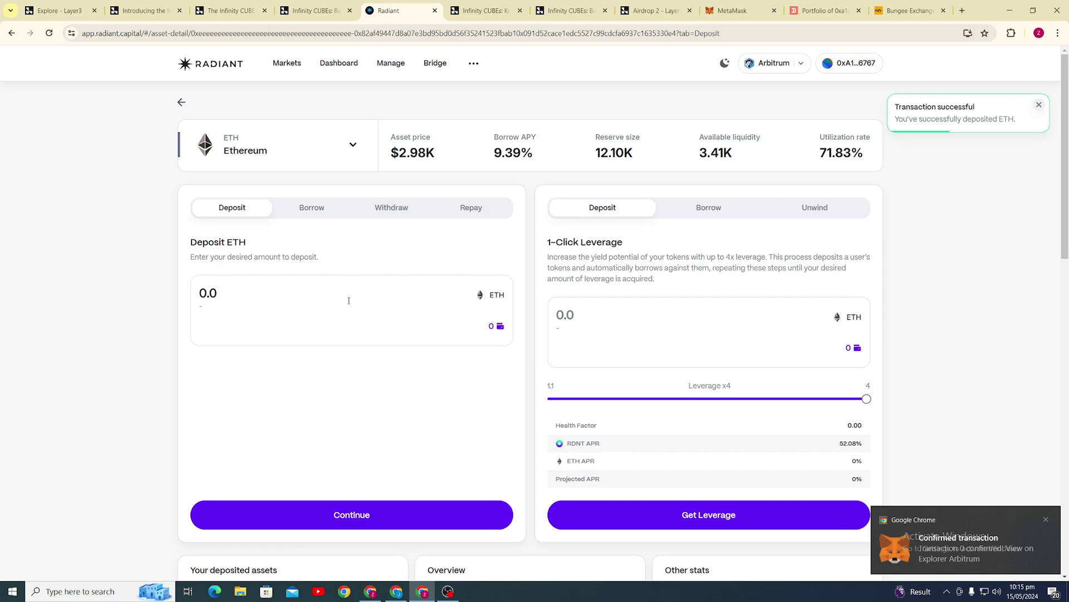
Return to the Layer3 quest and verify the Deposit on Radiant task, retrying the verification if needed.
left_click(332, 7)
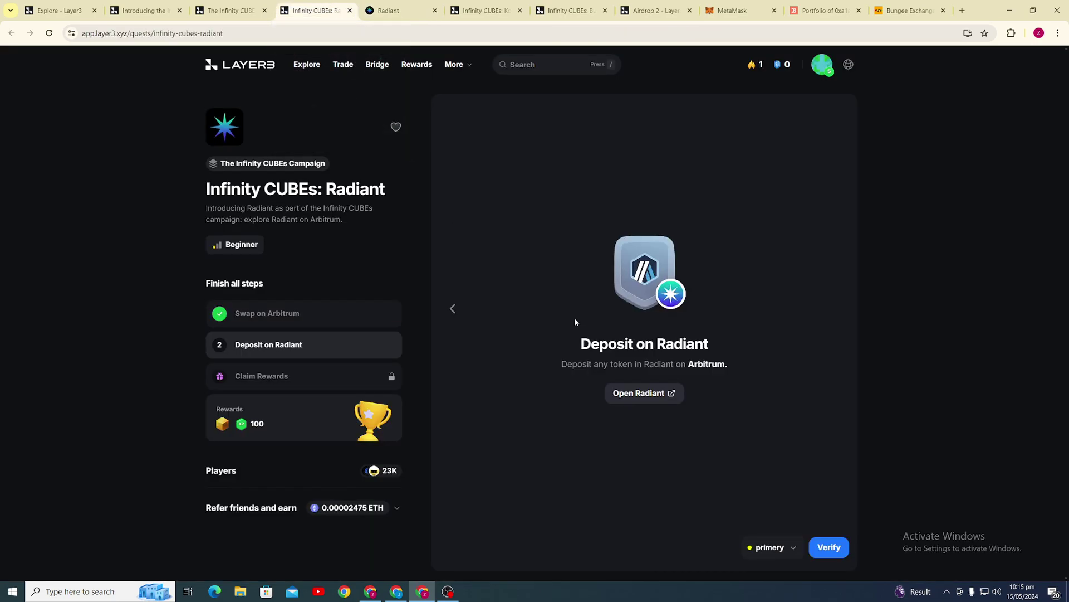
left_click(390, 10)
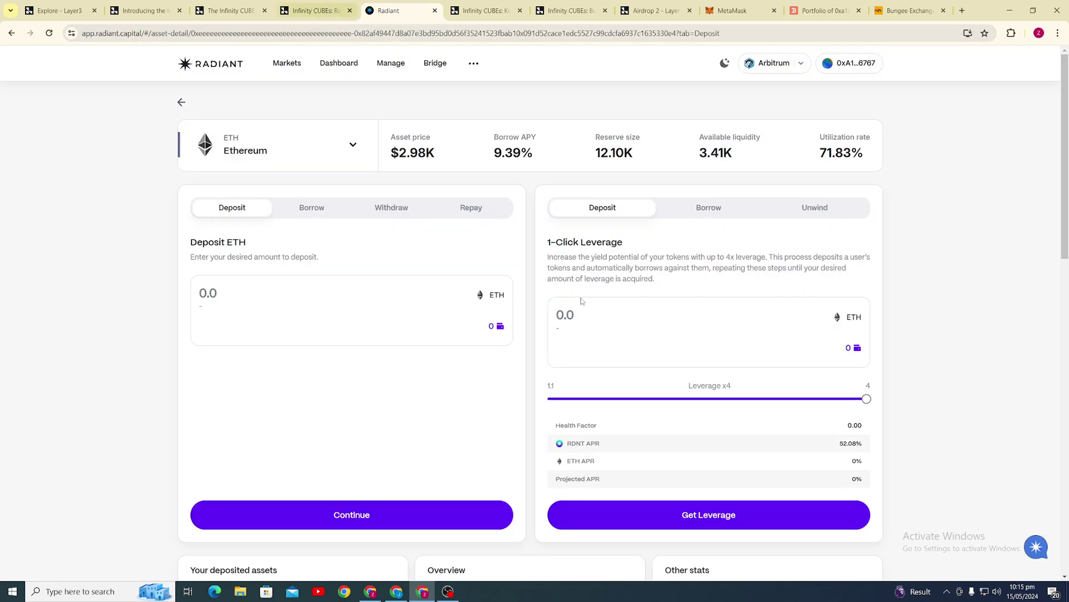
key("ctrl+shift+Tab")
left_click(827, 547)
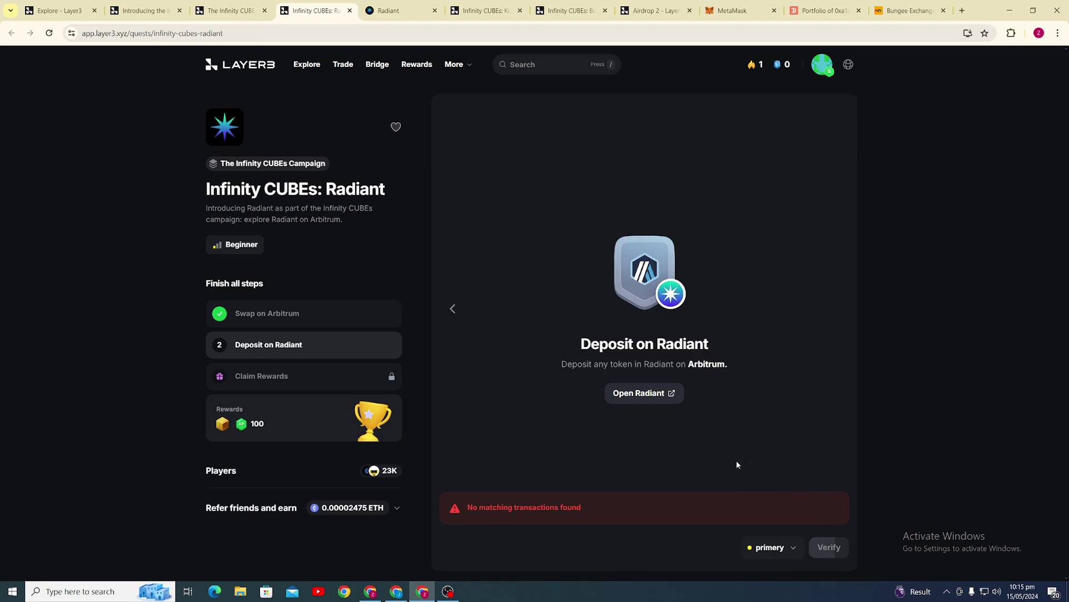
left_click(826, 548)
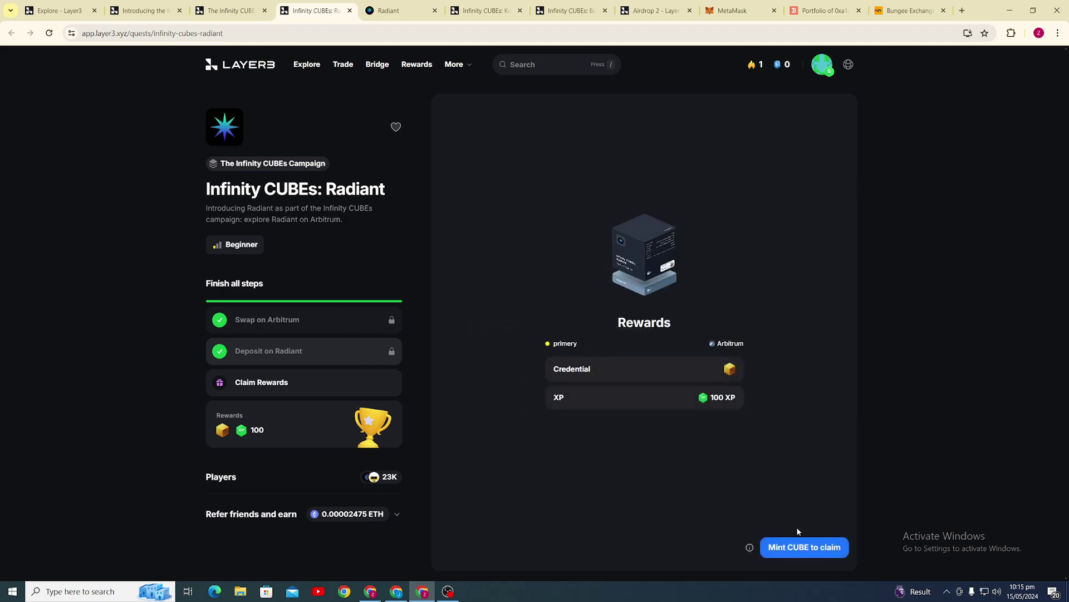
Mint the Radiant quest's CUBE, approve the transaction in the wallet, and open the Infinity CUBEs: Koi Finance quest.
left_click(802, 547)
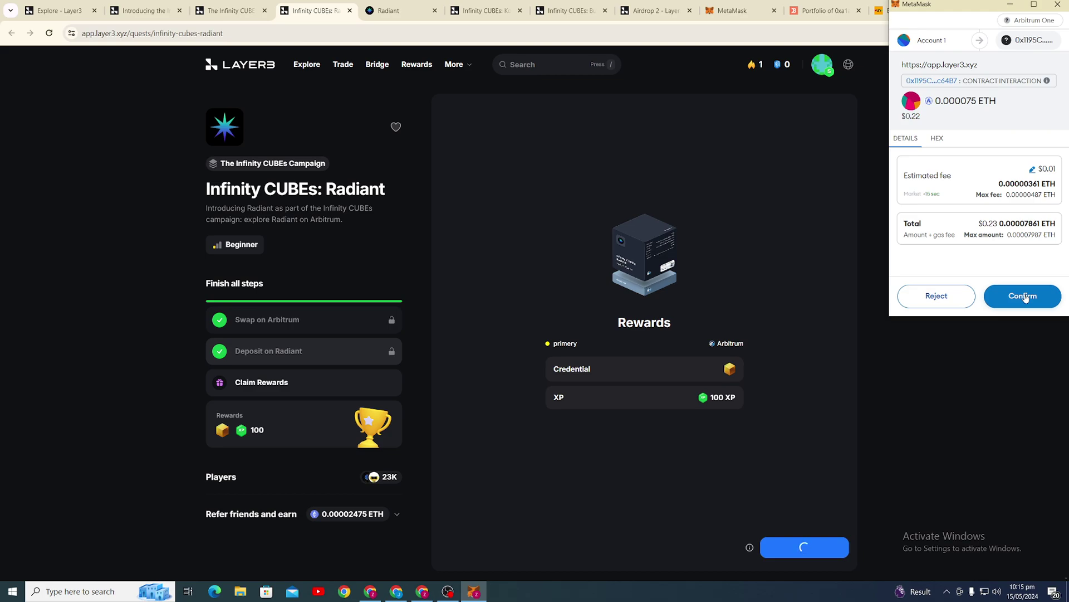
left_click(1025, 297)
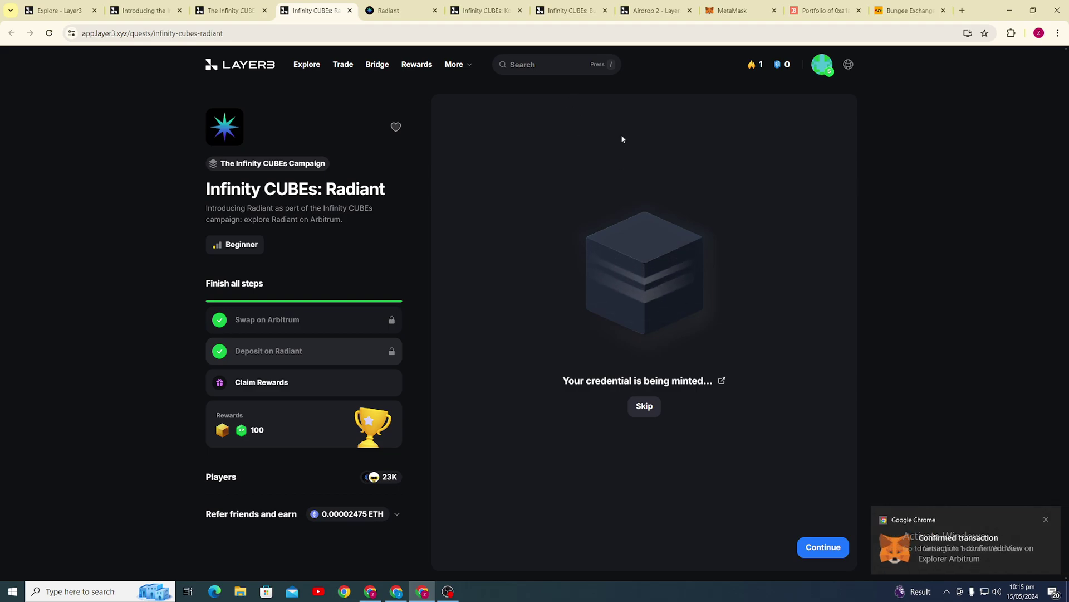
left_click(450, 16)
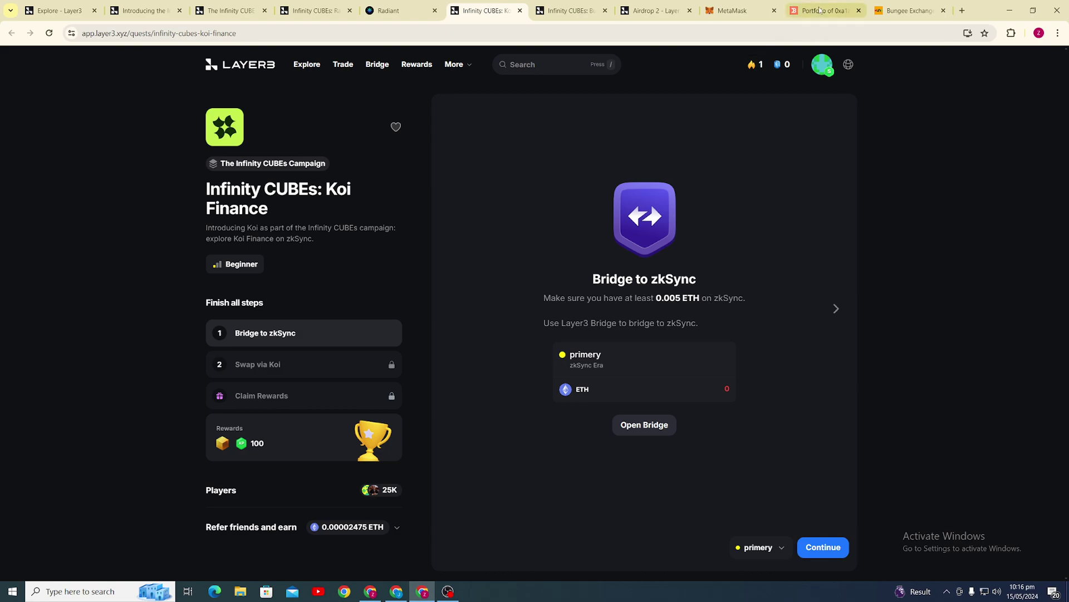
Check the wallet's Base portfolio on DeBank and go to the transfer page on Bungee Exchange.
left_click(909, 10)
left_click(810, 12)
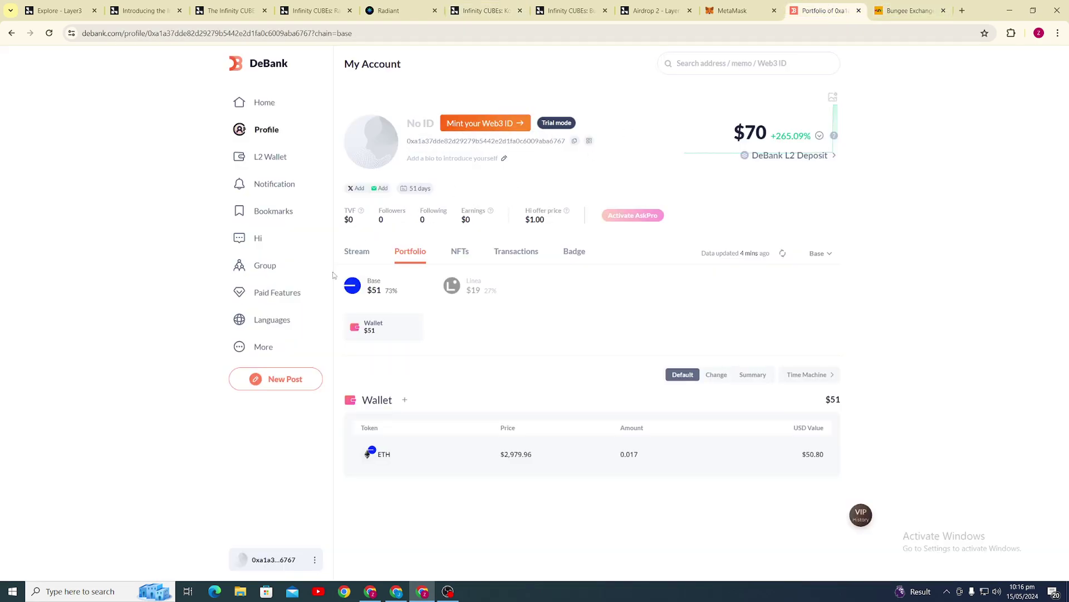
left_click(892, 13)
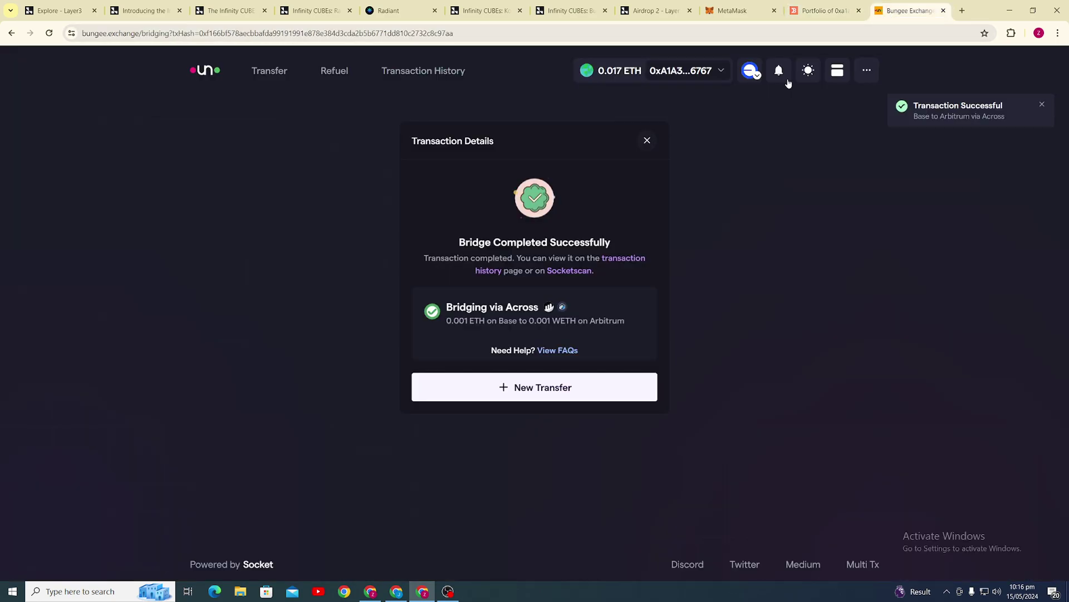
left_click(273, 77)
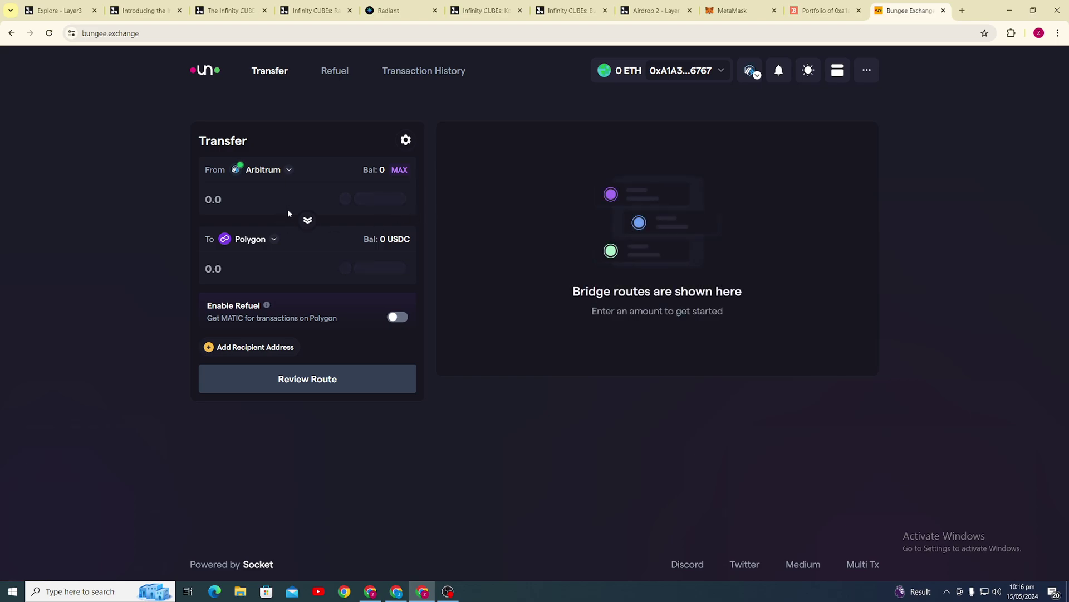
Set the Bungee transfer route from Base to zkSync Era.
left_click(307, 224)
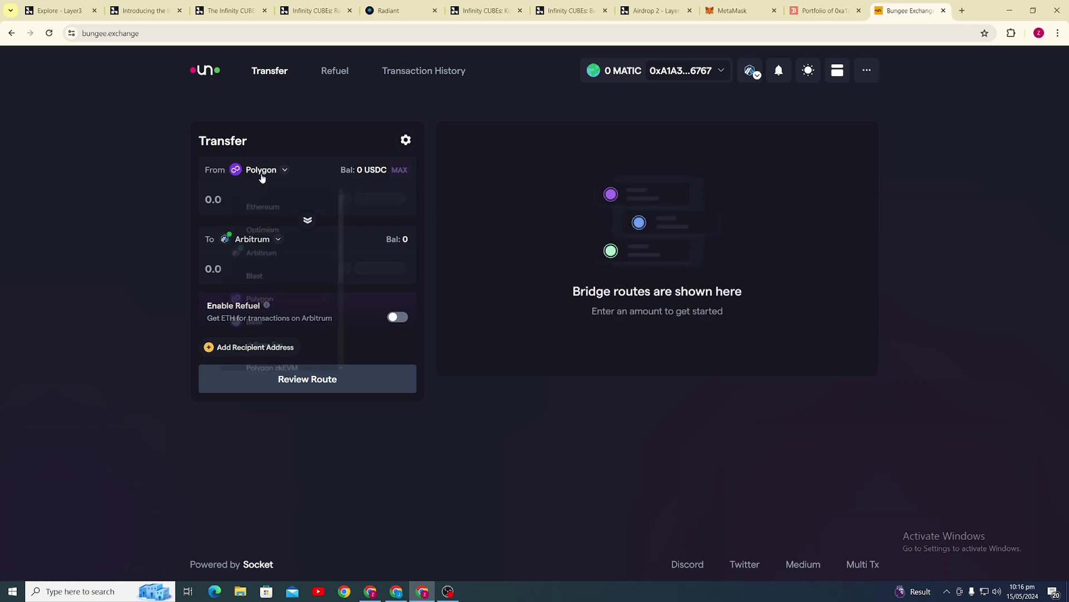
left_click(261, 170)
left_click(260, 316)
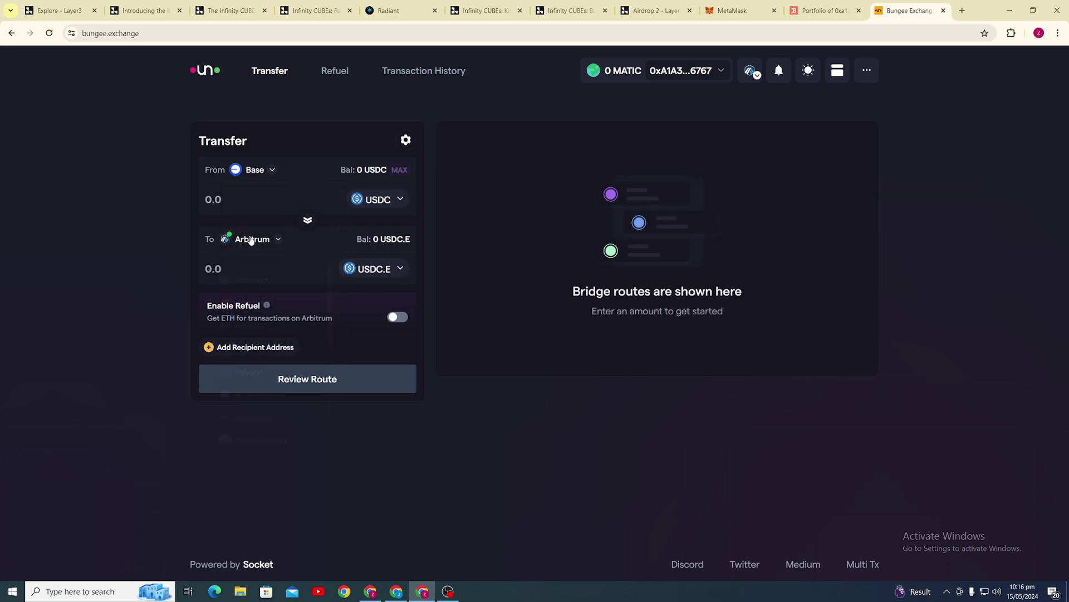
left_click(250, 239)
scroll(261, 331, "down", 3)
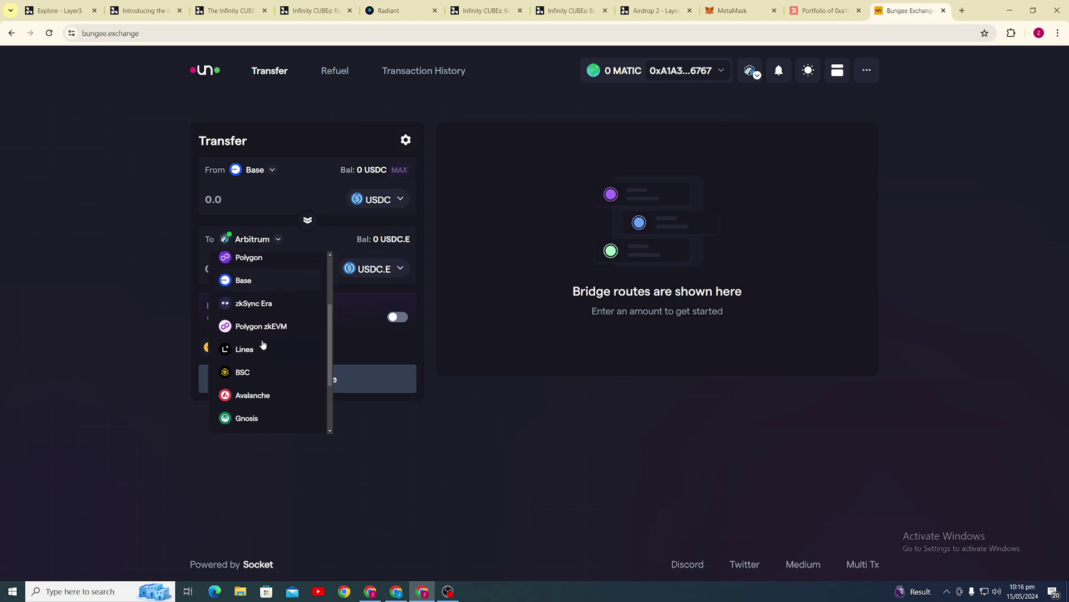
left_click(259, 305)
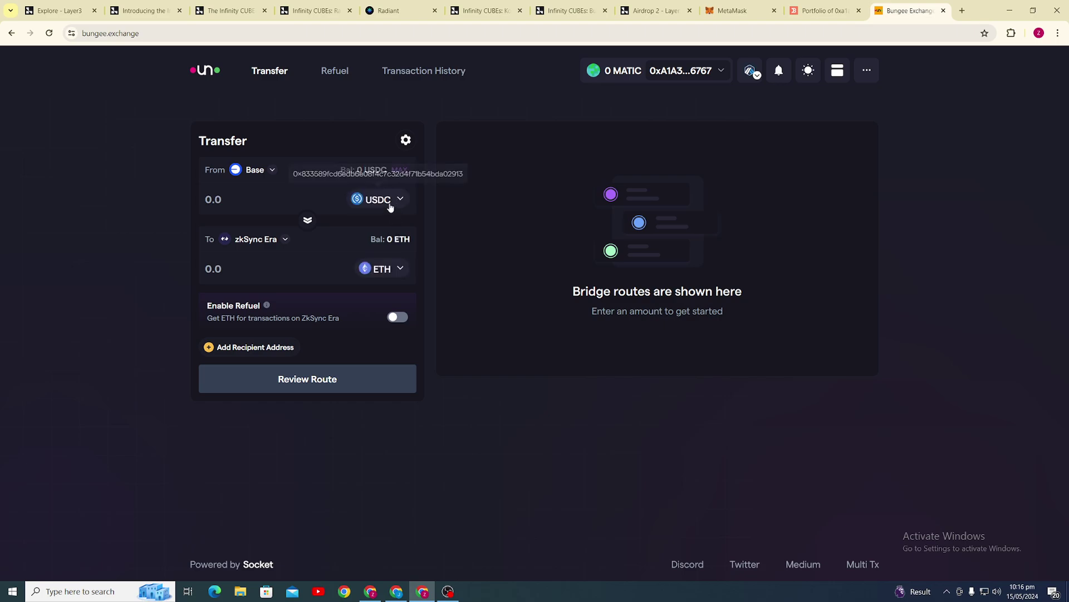
Choose ETH as the source token on Base and set the transfer amount to 0.005.
left_click(387, 200)
left_click(236, 223)
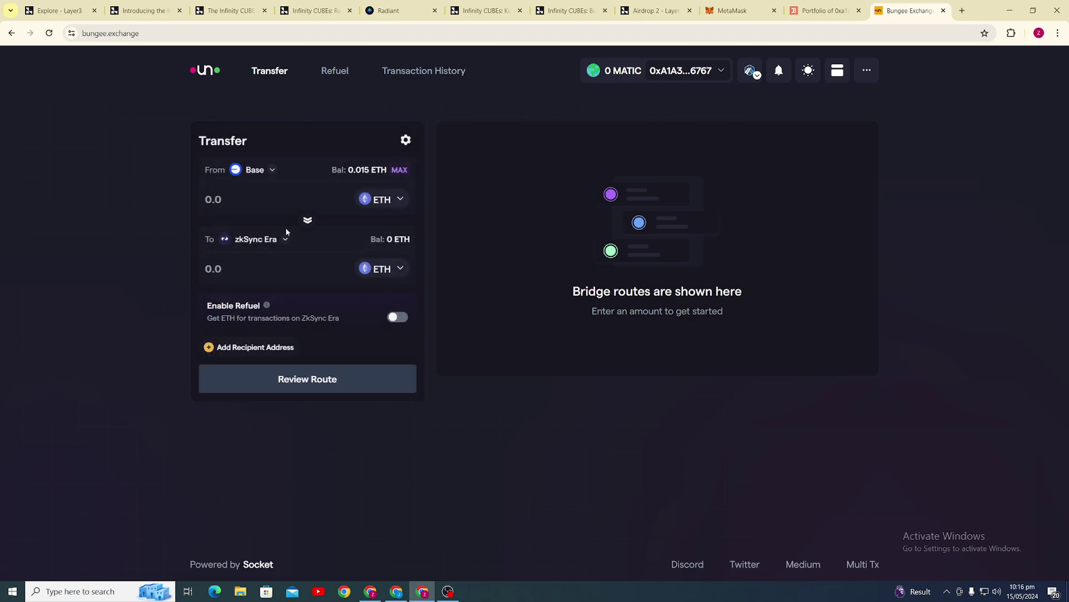
left_click(263, 208)
type("0.005")
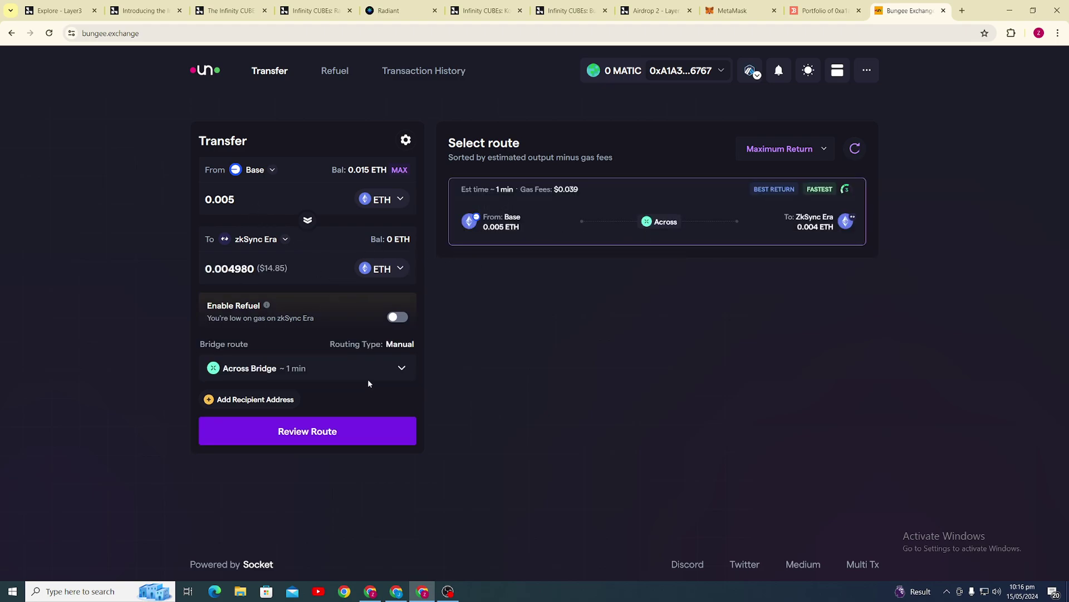
Expand the Across Bridge route details and examine the bridge fee.
left_click(399, 370)
left_click(402, 370)
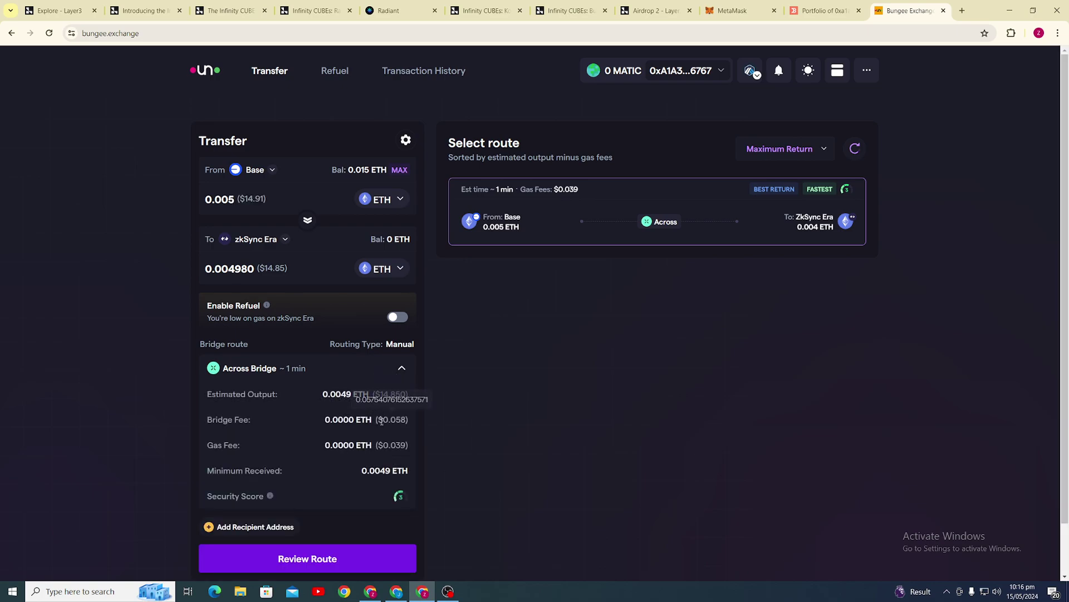
left_click_drag(378, 420, 404, 423)
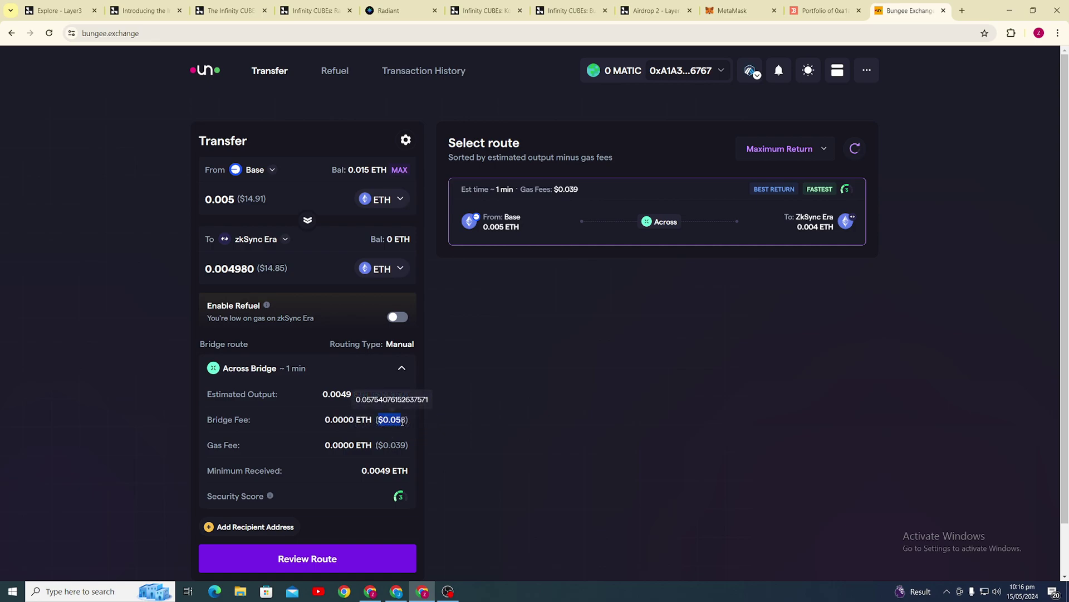
Review the Base to zkSync Era route and approve the wallet's network switch from Arbitrum One to Base Mainnet.
left_click(355, 561)
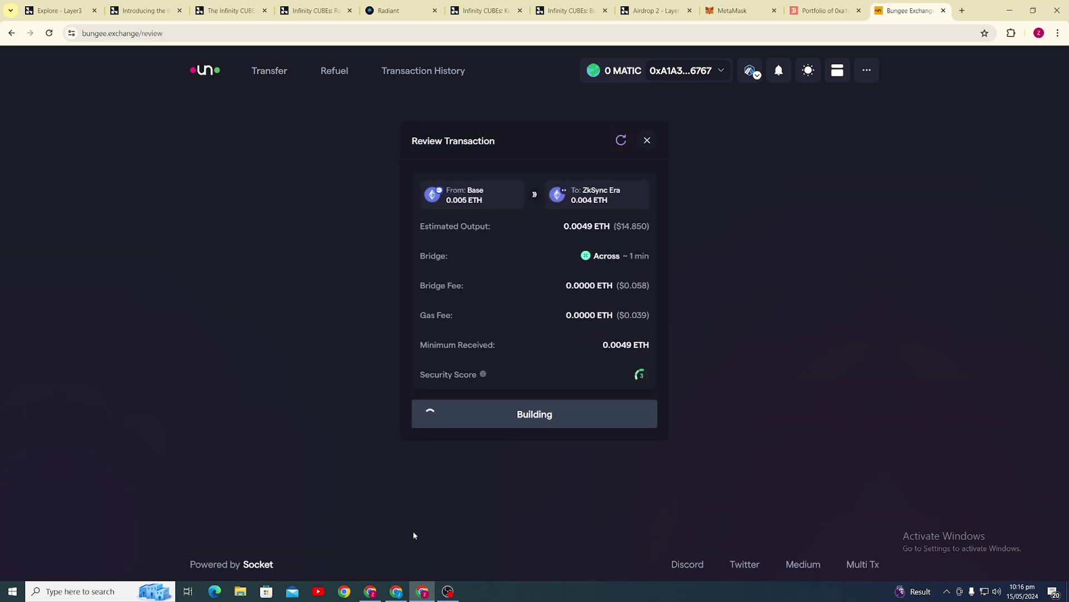
left_click(565, 415)
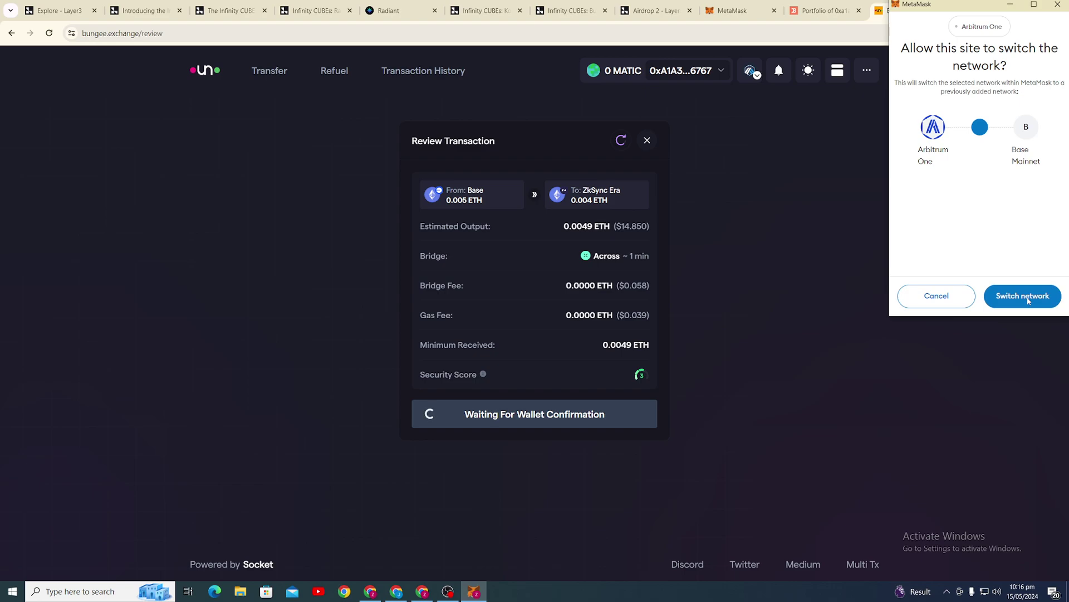
left_click(1028, 300)
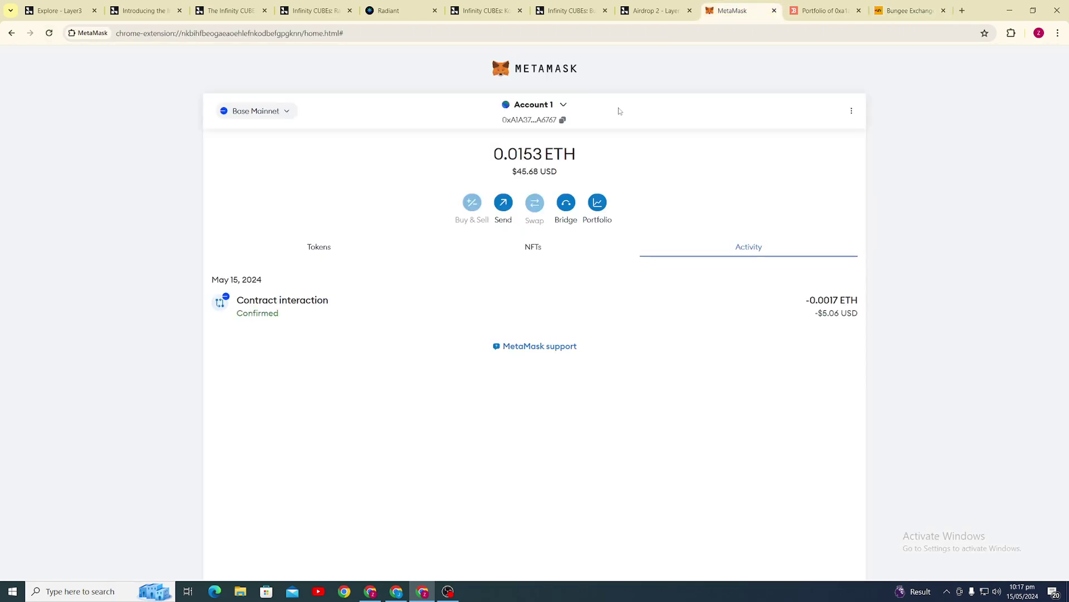
Return to Bungee, accept the new quote, request the switch to Base again, and close the transaction review.
left_click(903, 13)
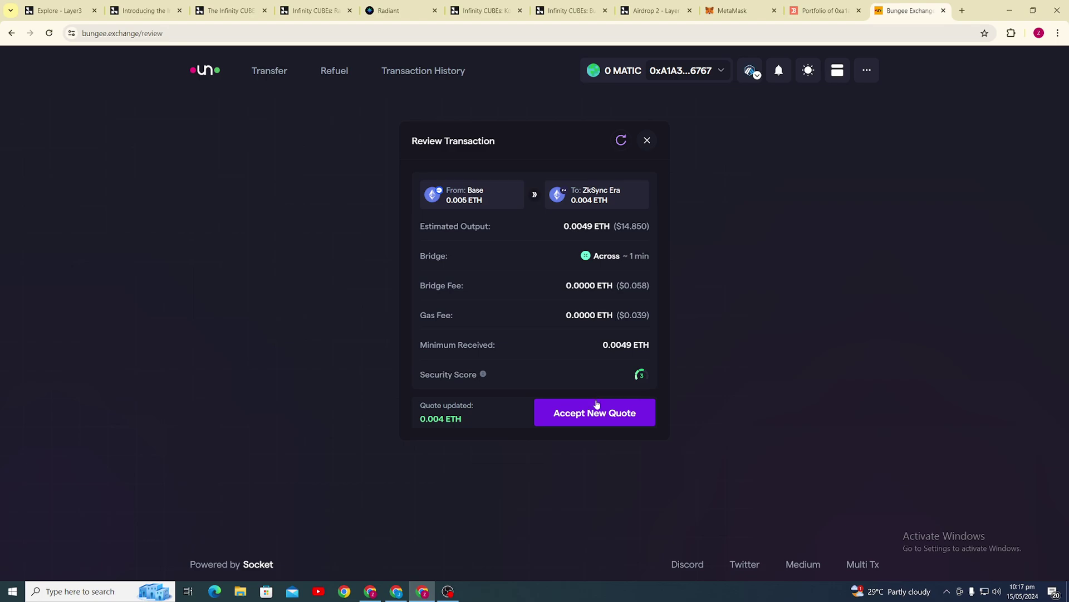
left_click(592, 415)
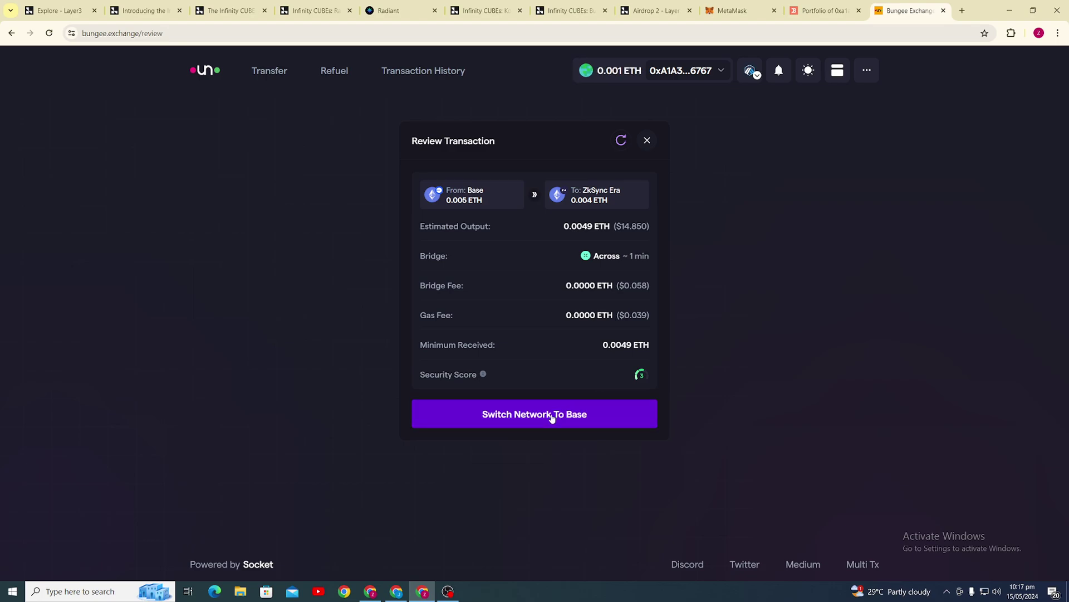
left_click(551, 417)
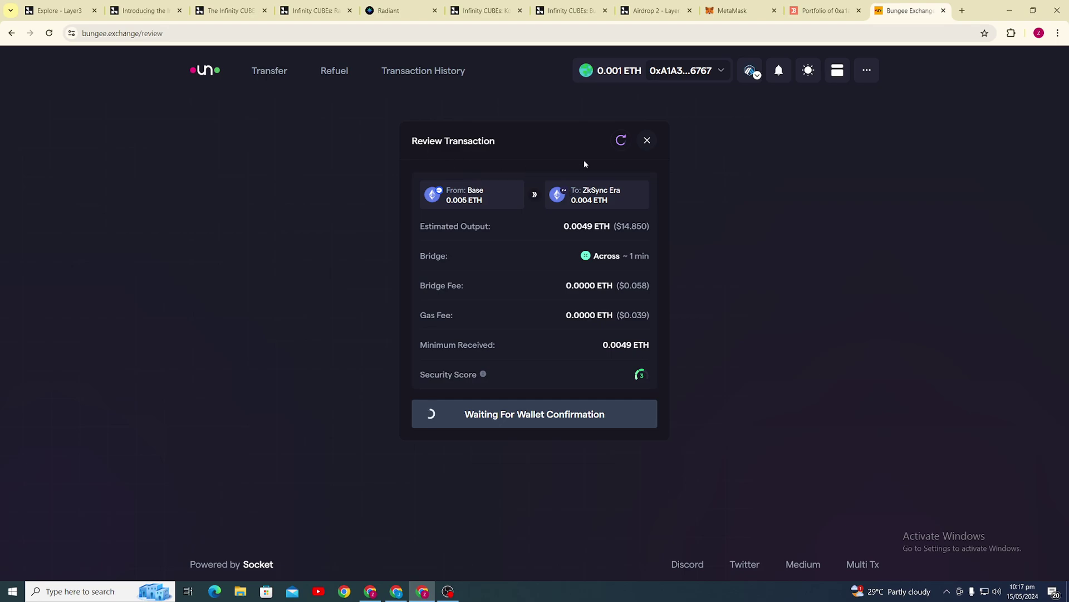
left_click(646, 140)
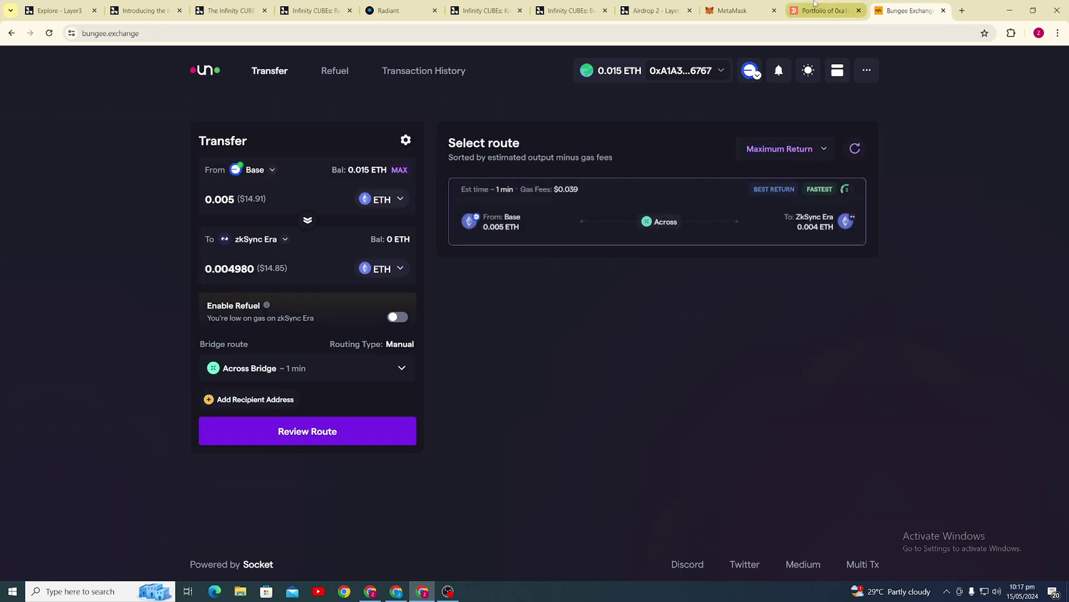
Select Base Mainnet as the active network in MetaMask and return to Bungee.
left_click(724, 10)
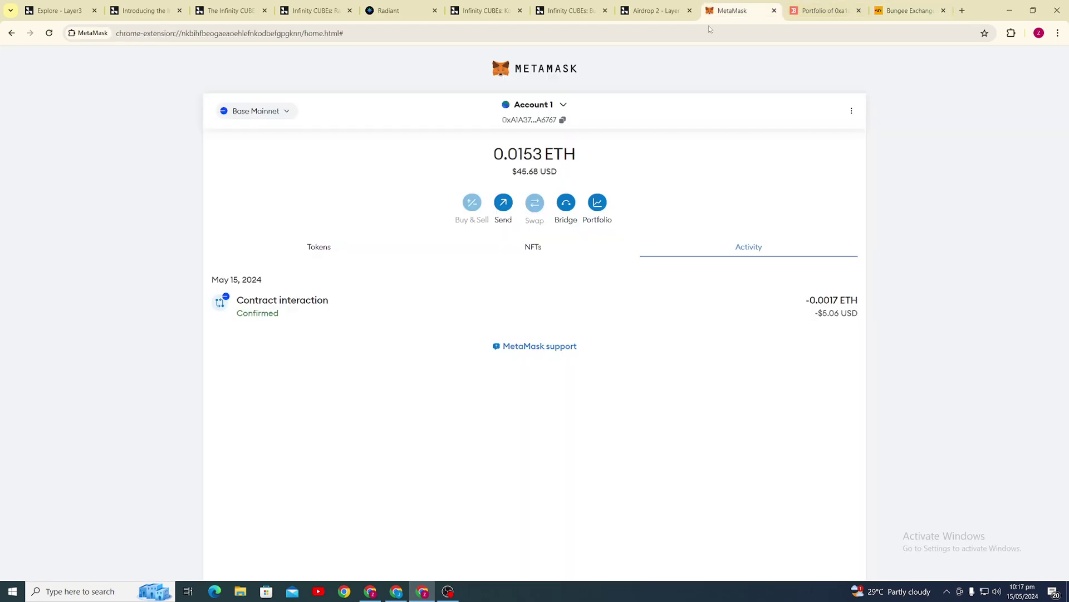
left_click(270, 115)
left_click(274, 113)
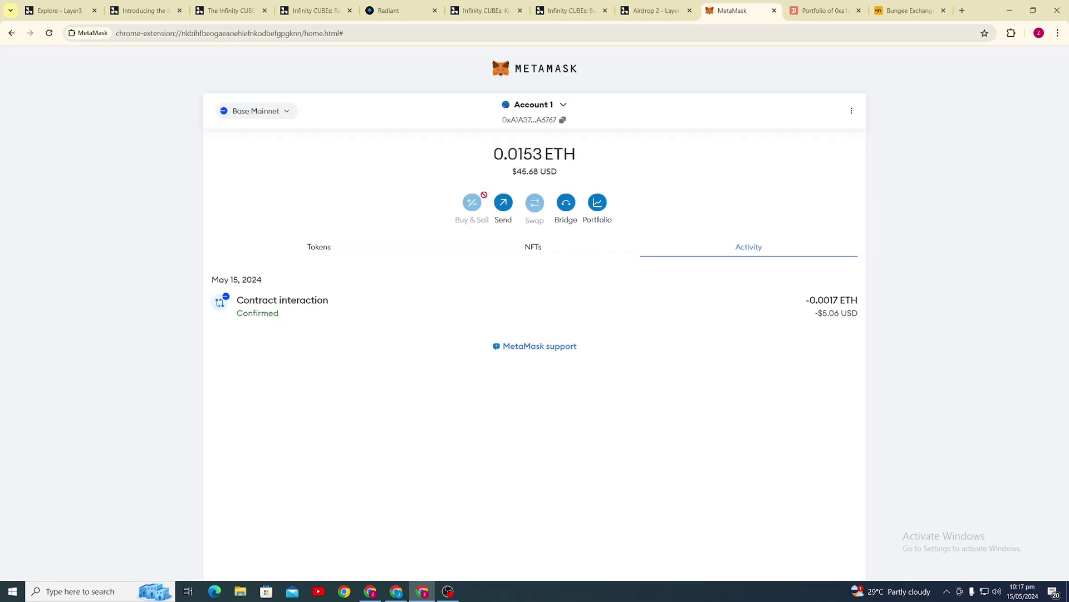
left_click(277, 113)
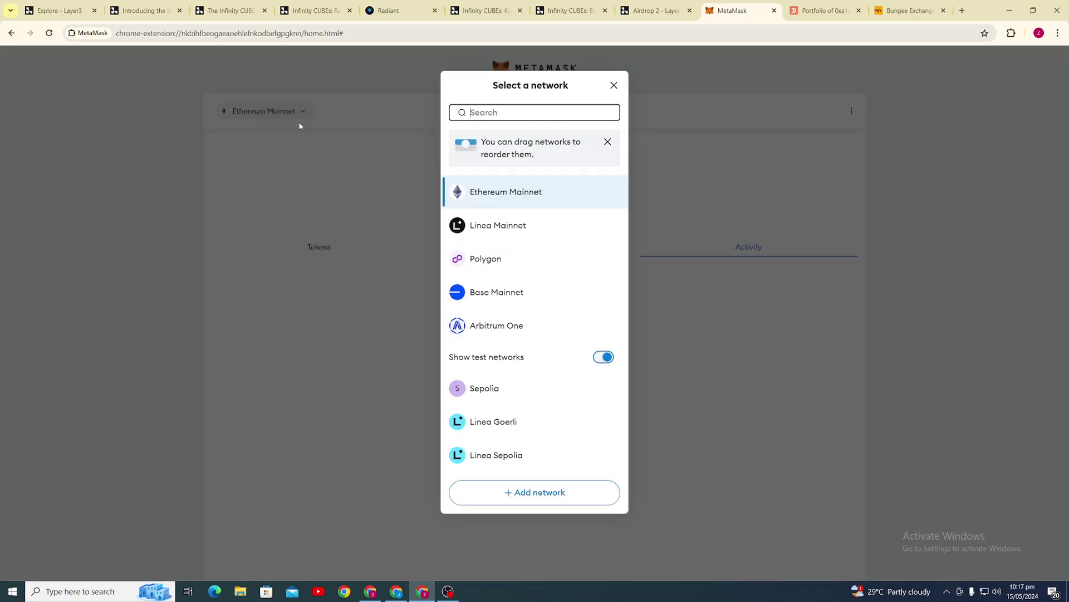
left_click(488, 301)
left_click(909, 10)
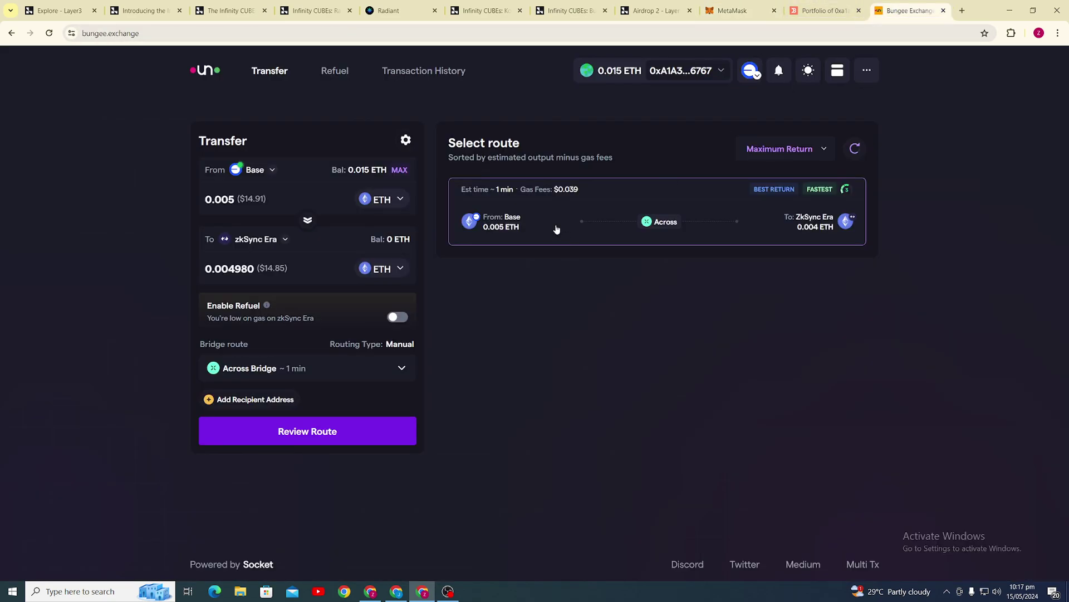
Review the 0.005 ETH transfer from Base to zkSync Era again and confirm the bridge transaction in the wallet.
left_click(313, 434)
left_click(516, 417)
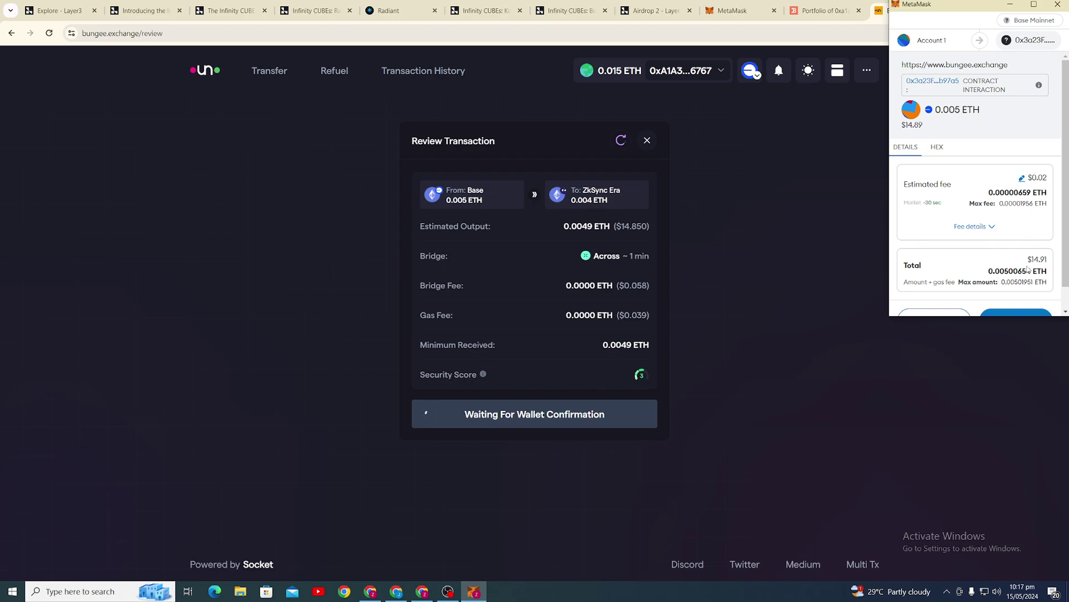
scroll(1027, 290, "down", 1)
left_click(1024, 295)
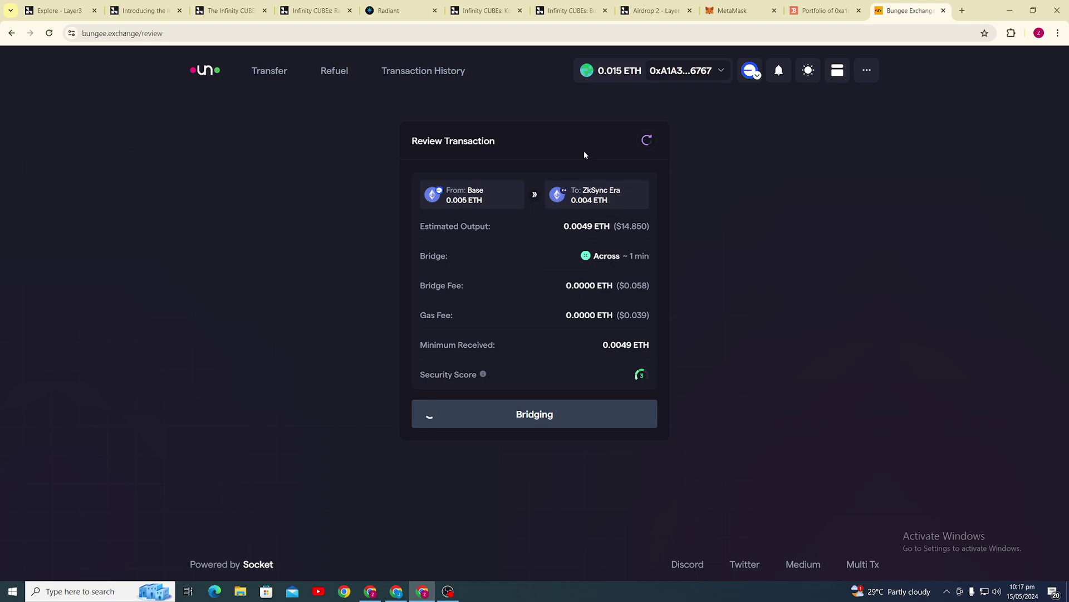
Reload the Radiant quest page on Layer3 and reconnect the MetaMask account to the site.
left_click(315, 10)
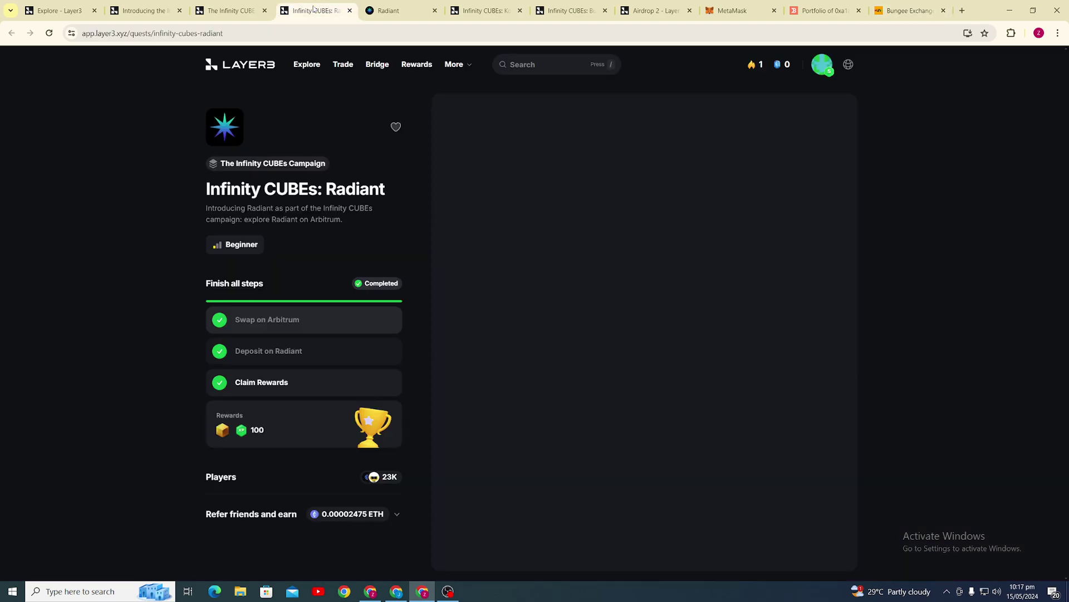
left_click(390, 10)
left_click(313, 7)
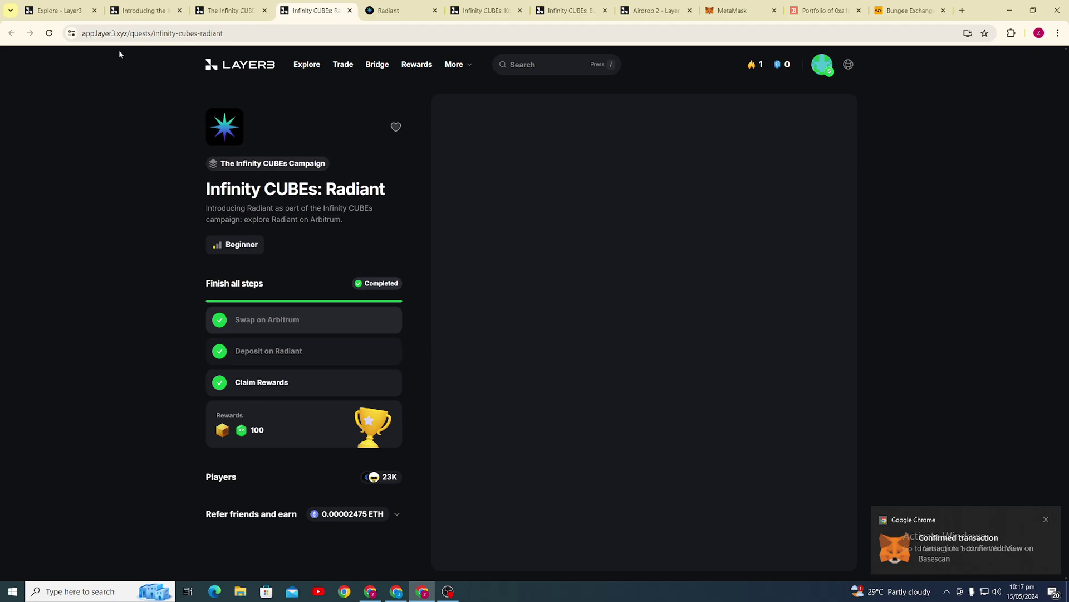
left_click(51, 34)
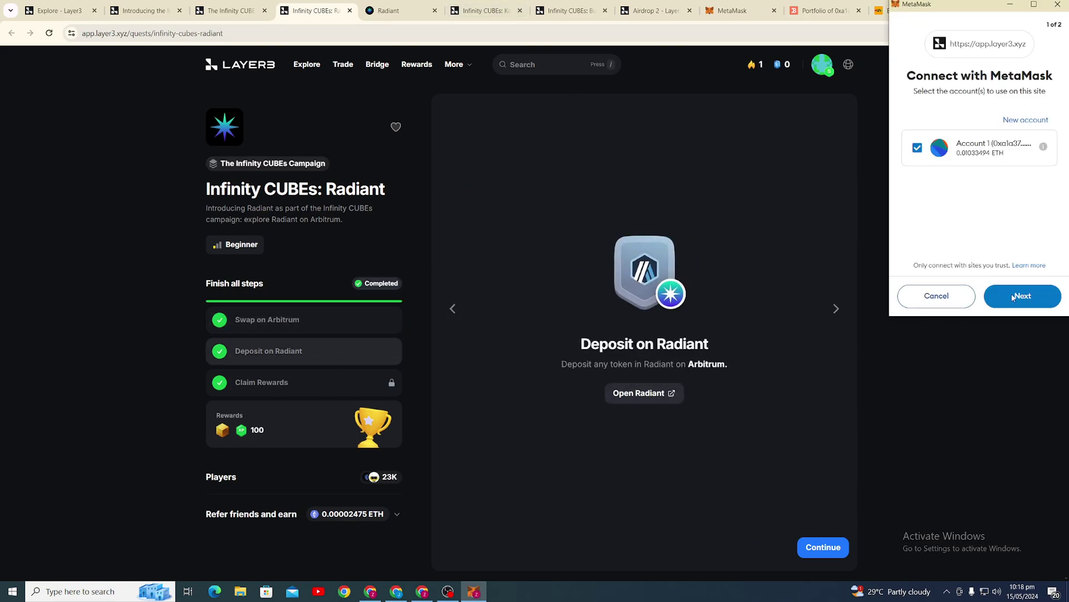
left_click(1017, 296)
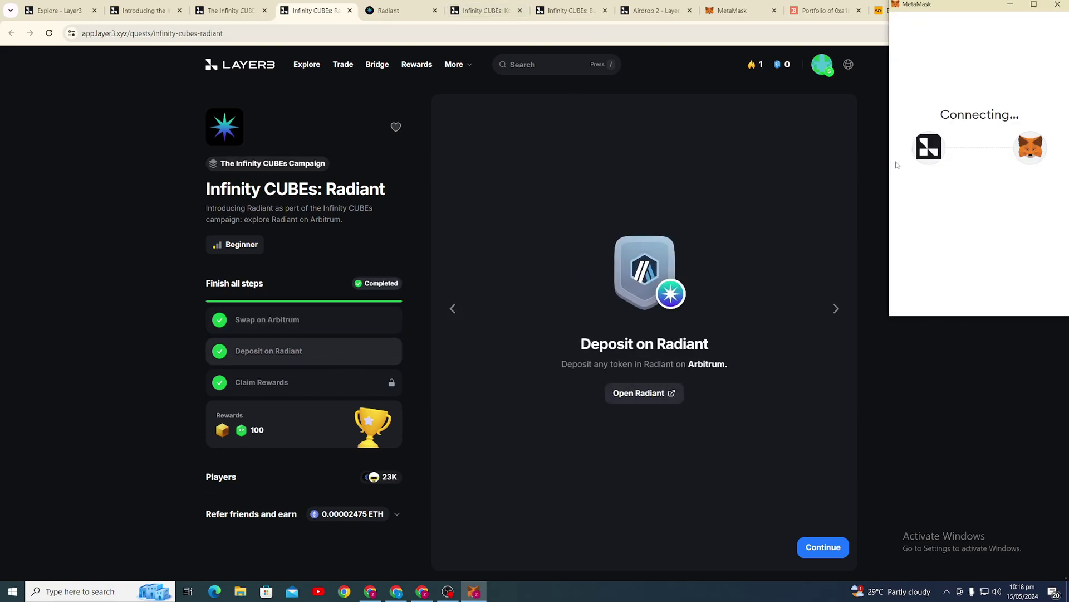
Look over the Bungee quest's bridging requirement and return to the Koi Finance quest.
left_click(663, 6)
left_click(568, 9)
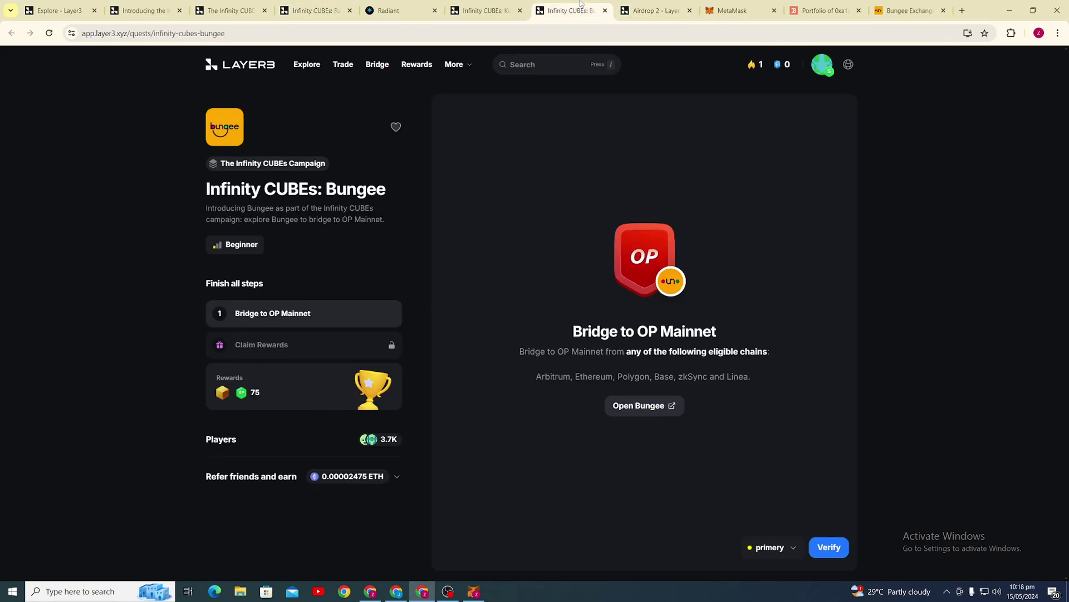
left_click(477, 7)
Add the zkSync Era Mainnet network to MetaMask and switch the wallet to it.
left_click(736, 10)
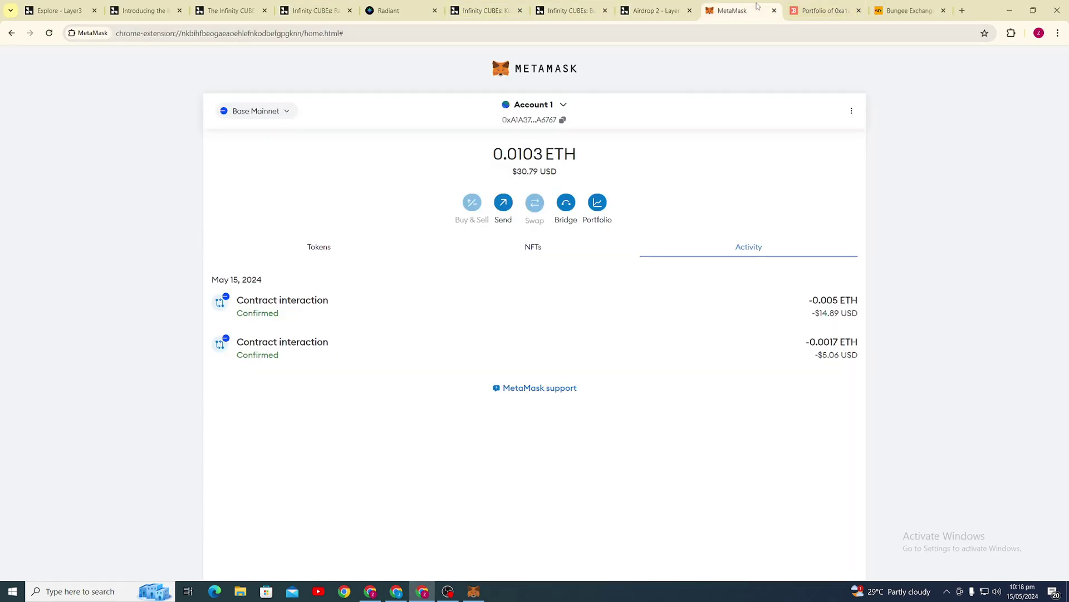
left_click(284, 110)
type("z")
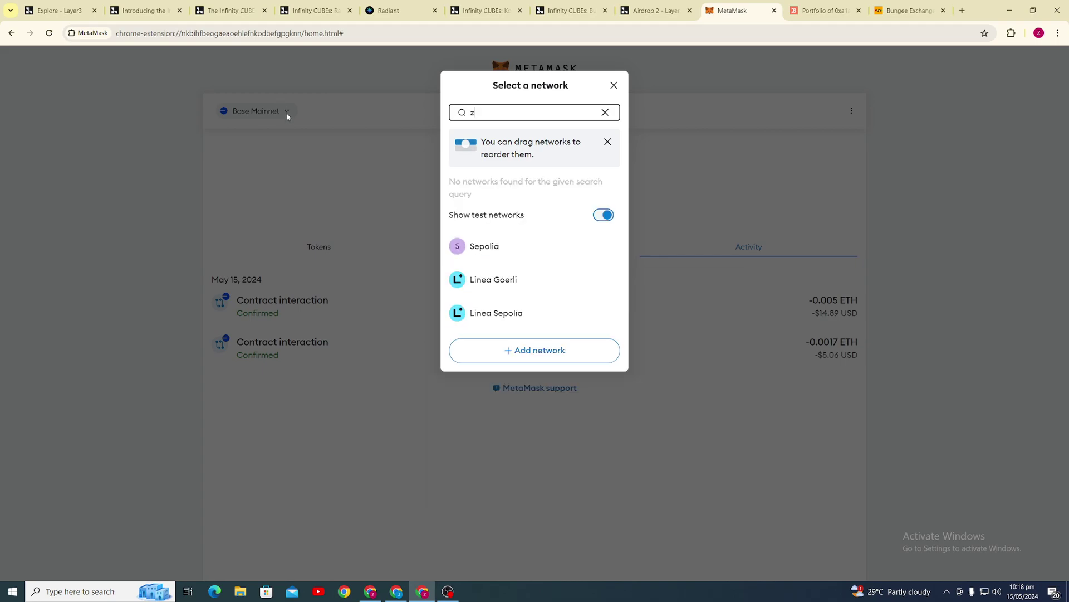
type("k")
left_click(523, 351)
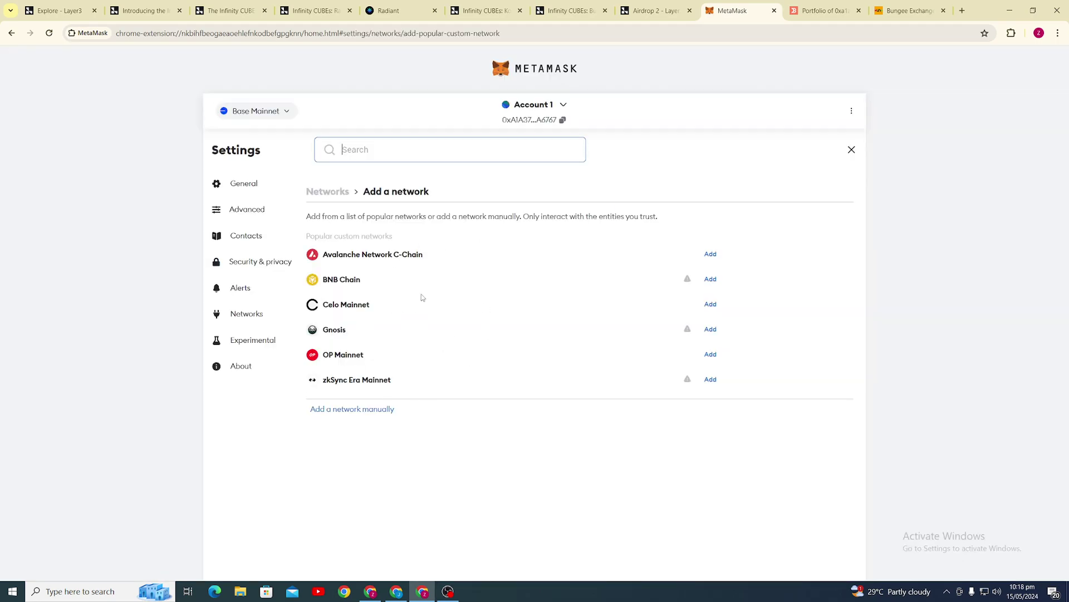
left_click(710, 379)
left_click(586, 450)
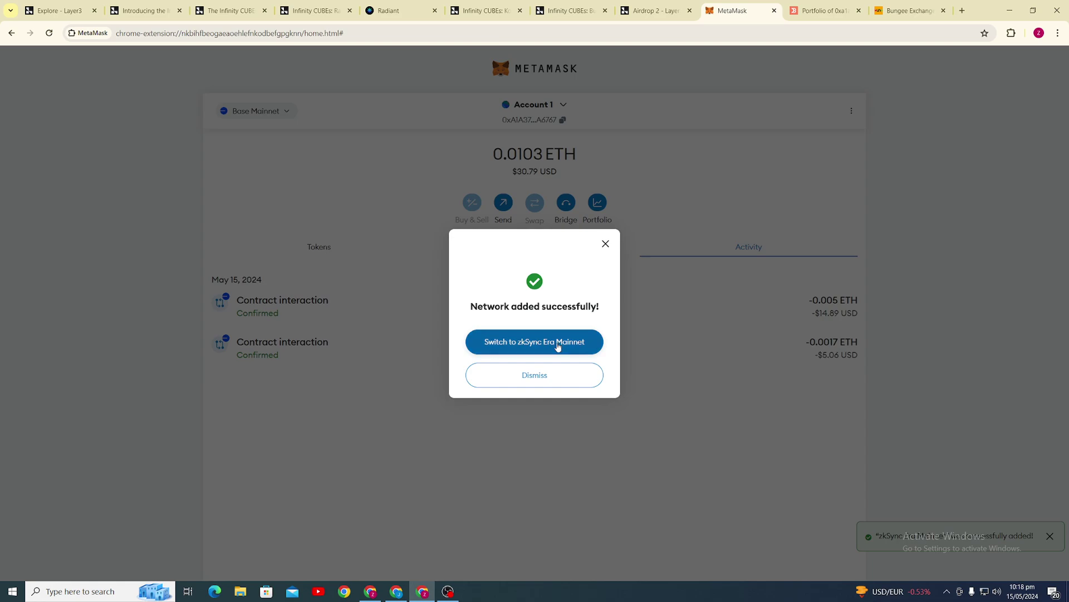
left_click(557, 346)
left_click_drag(560, 154, 584, 157)
Complete the Bridge to zkSync step of the Koi Finance quest and open Koi for the swap task.
left_click(464, 5)
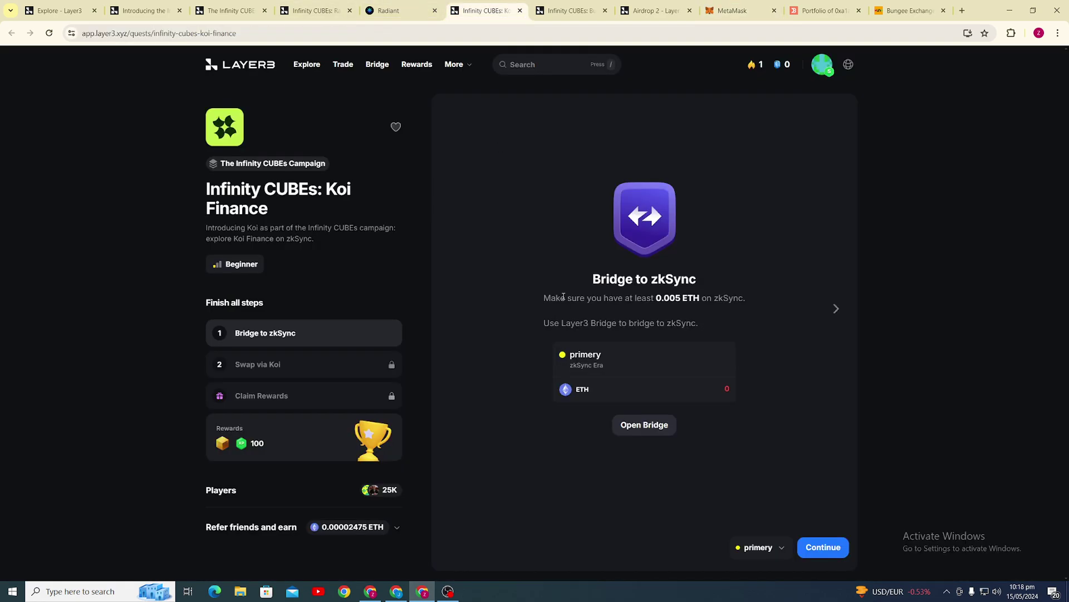
left_click(808, 547)
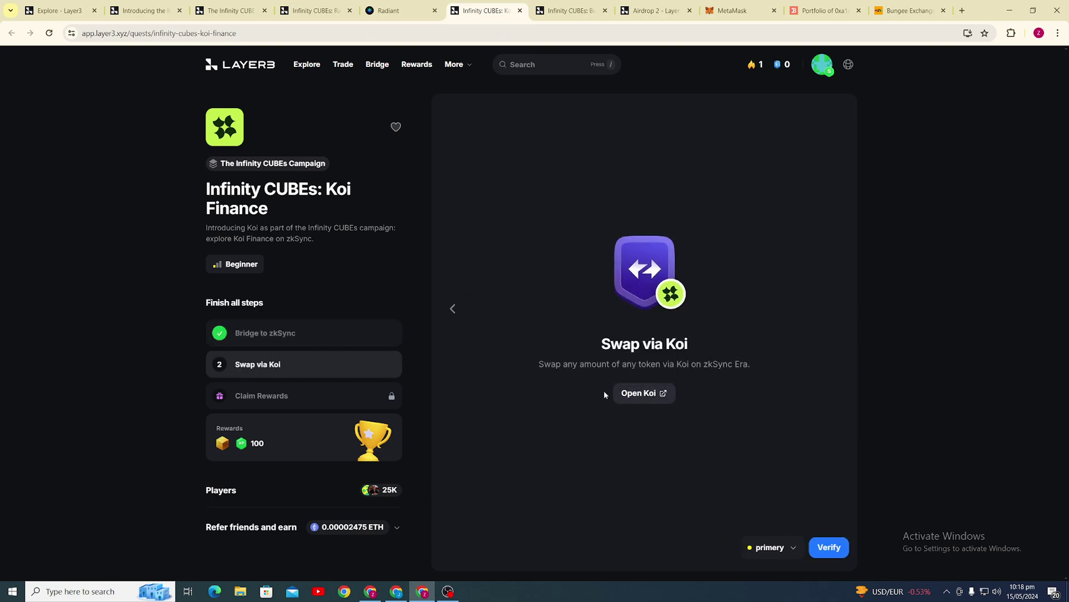
left_click(638, 393)
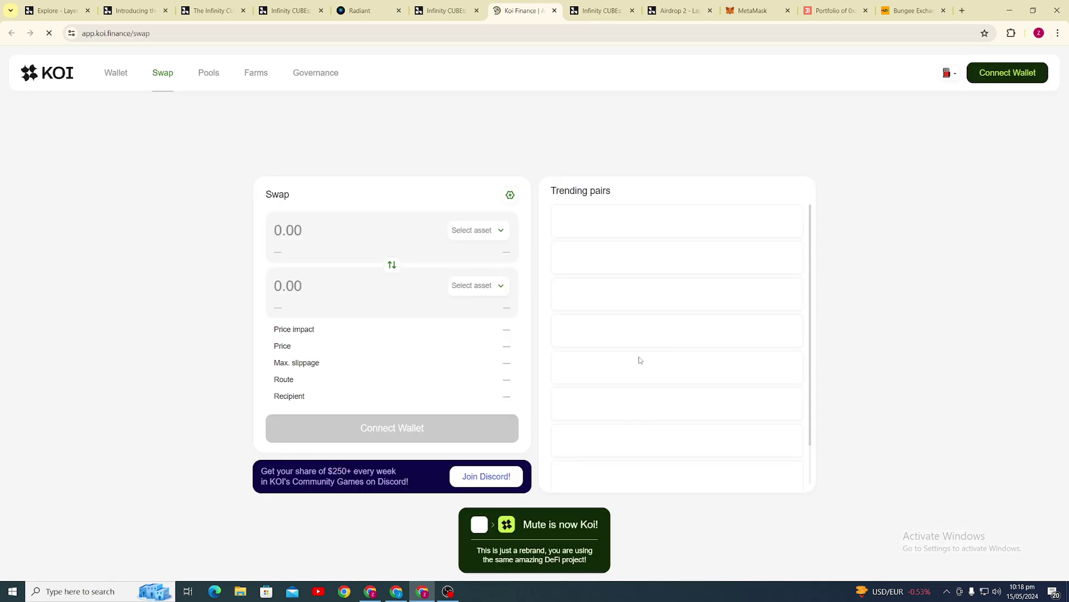
Connect the MetaMask account to the Koi Finance site.
left_click(997, 80)
left_click(495, 301)
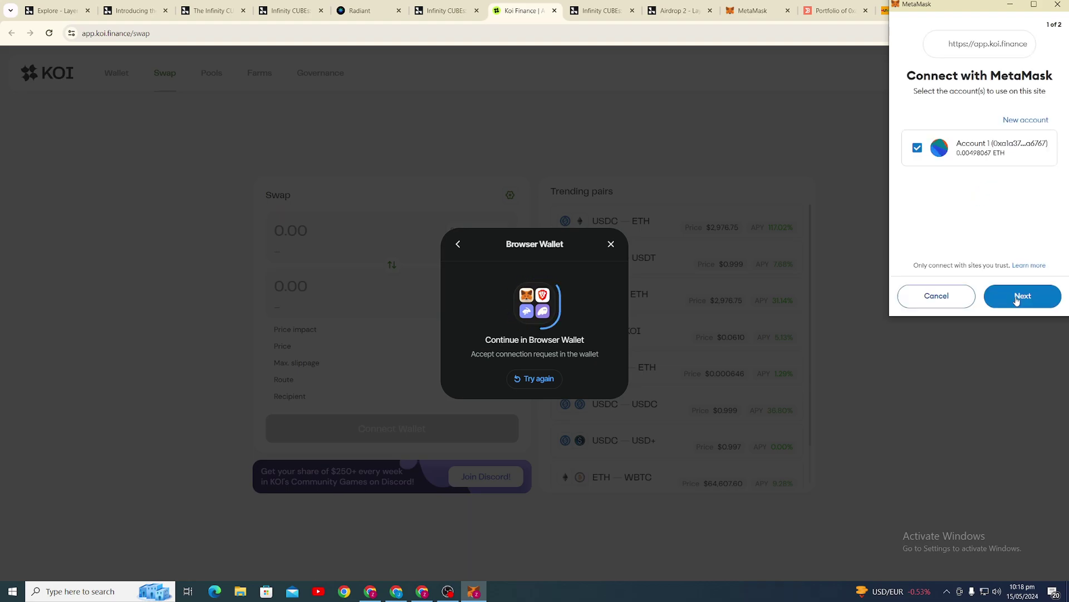
left_click(1017, 300)
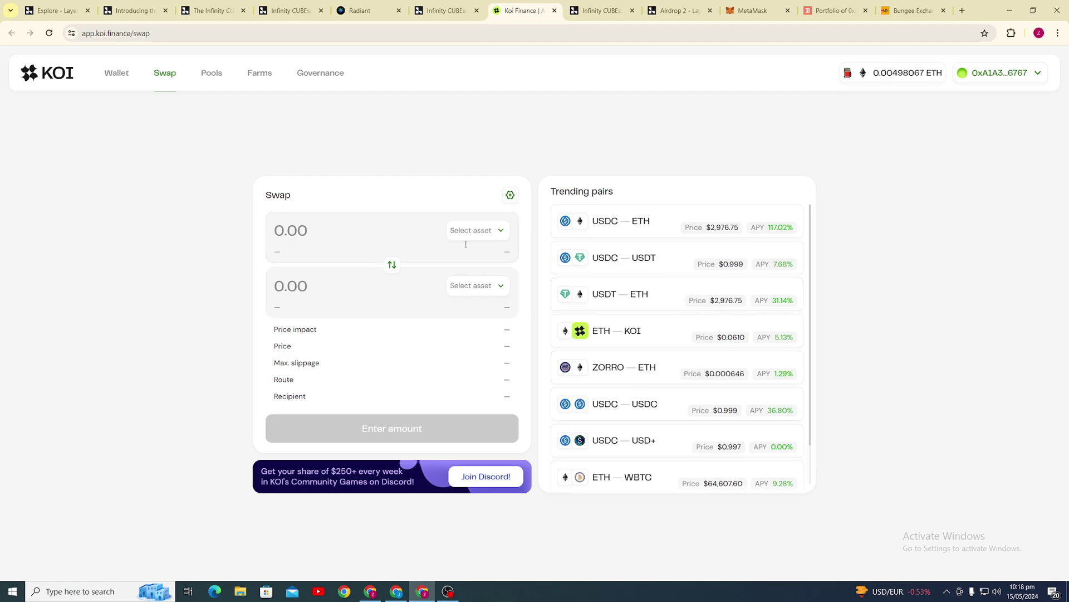
Swap 0.00001 ETH for USDC.e on Koi and confirm the transaction in MetaMask.
left_click(469, 230)
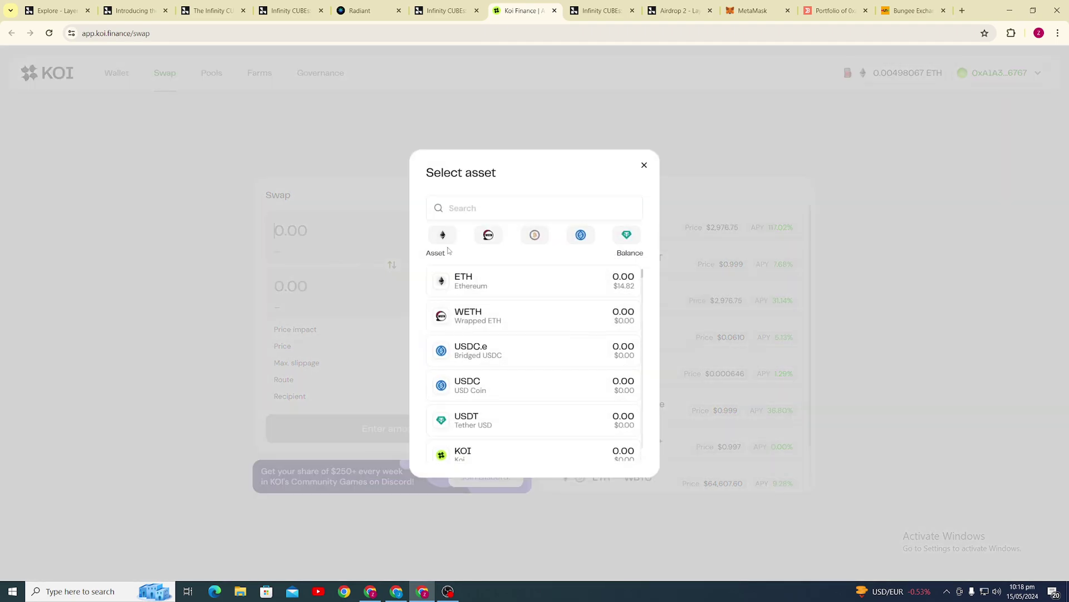
left_click(539, 284)
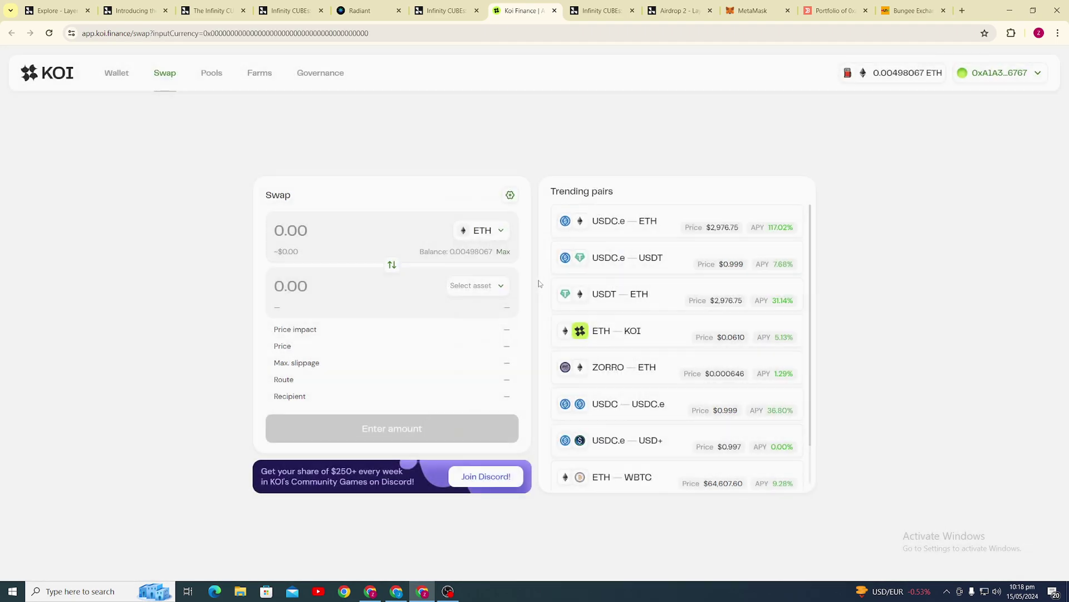
left_click(488, 282)
left_click(504, 352)
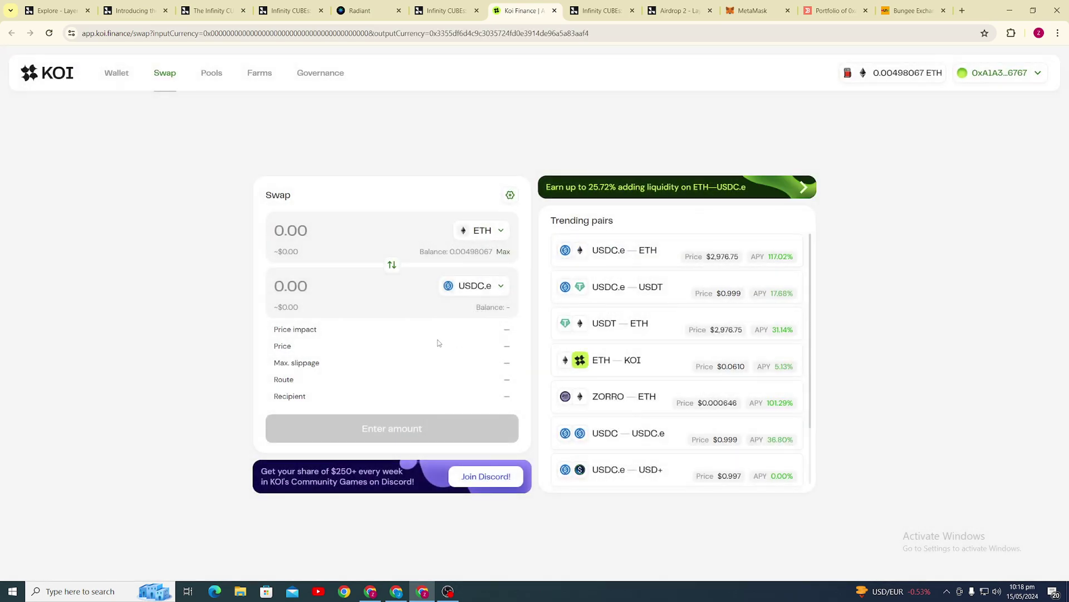
left_click(311, 244)
type("0.00001")
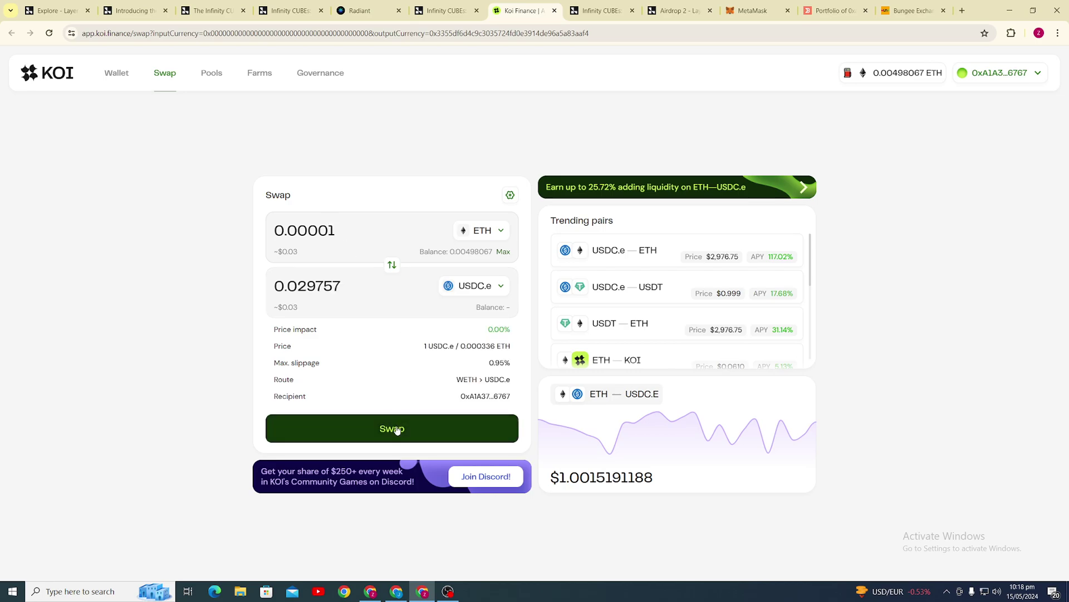
left_click(397, 430)
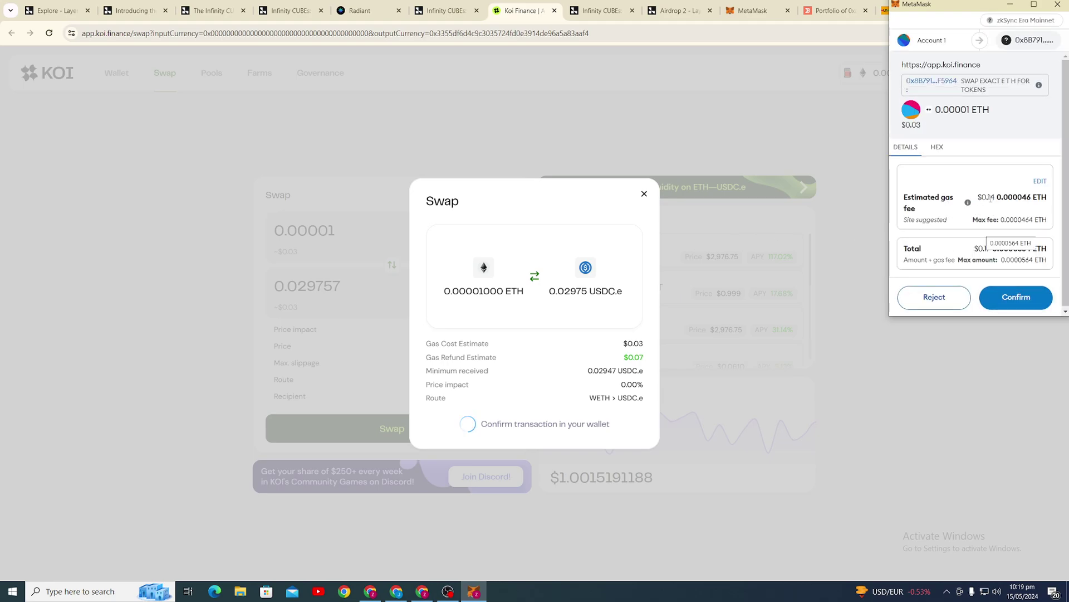
left_click(1019, 296)
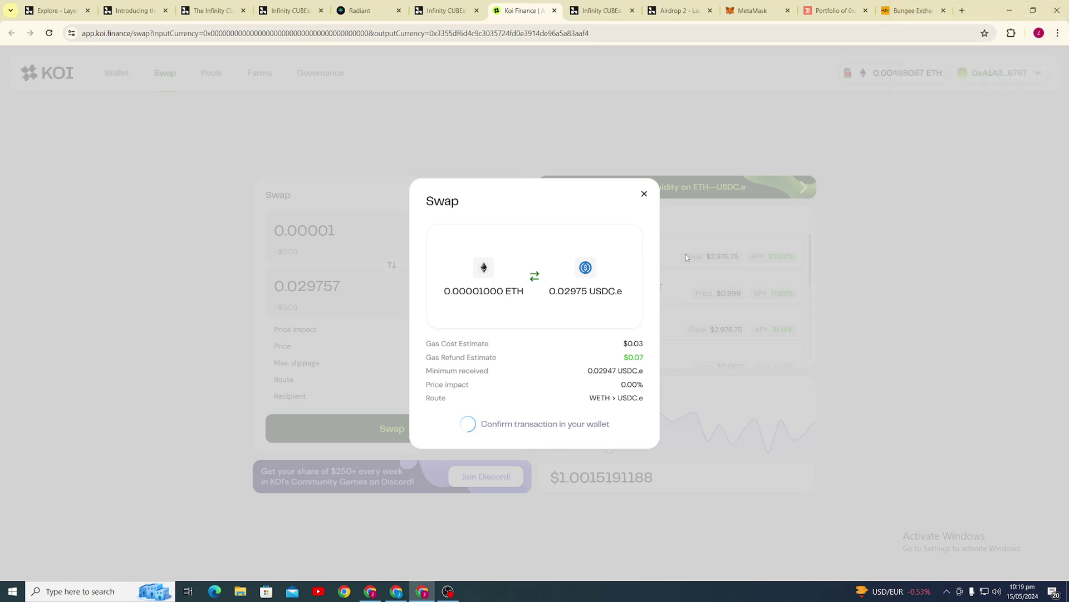
Verify the Swap via Koi step on Layer3 and mint the quest's CUBE, confirming the transaction in MetaMask.
left_click(453, 8)
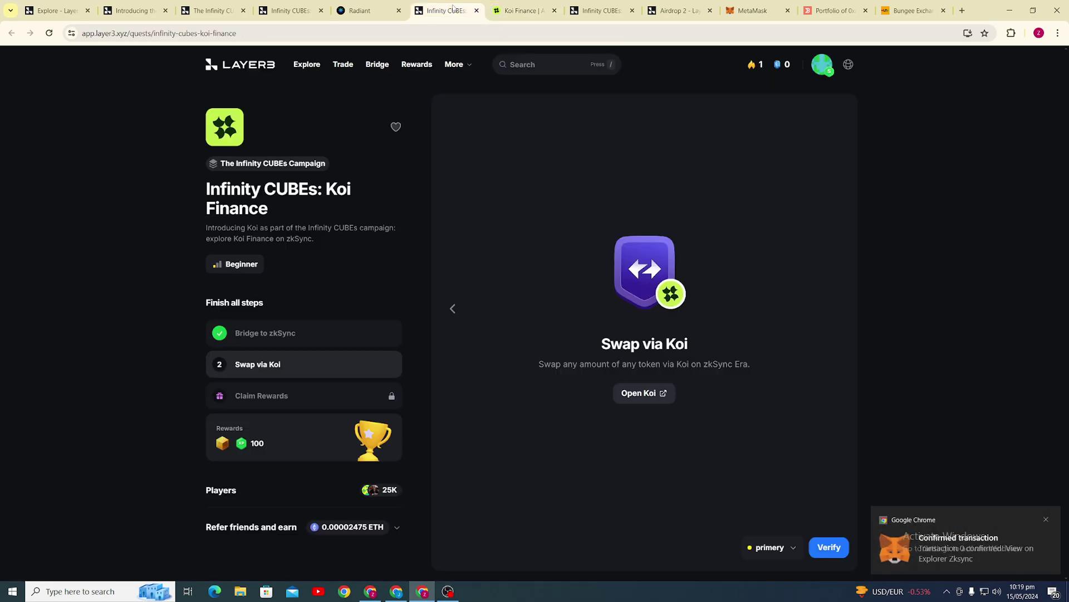
left_click(815, 539)
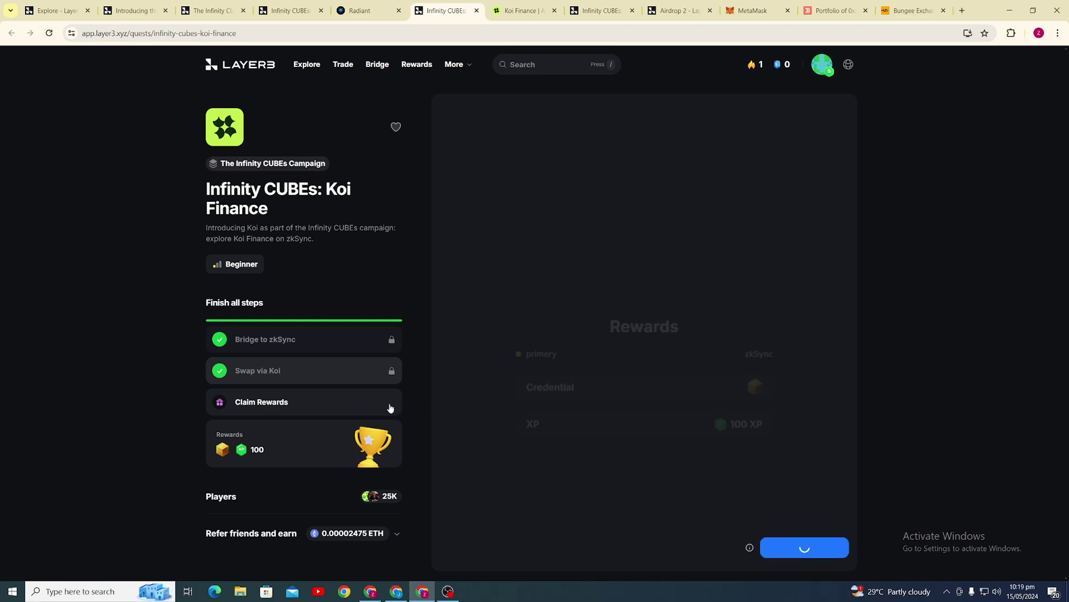
left_click(792, 548)
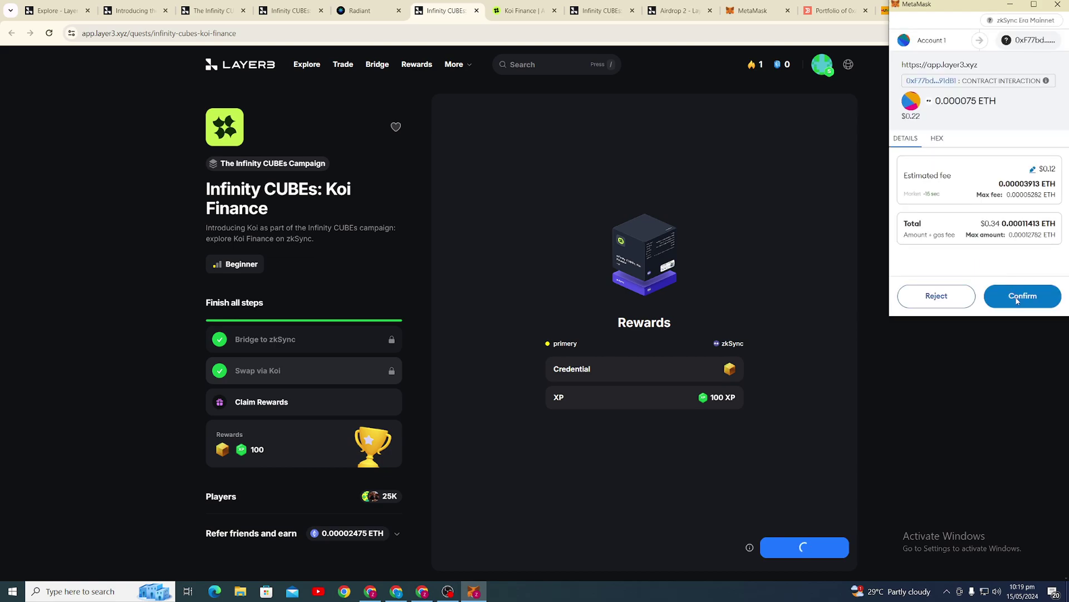
left_click(1017, 300)
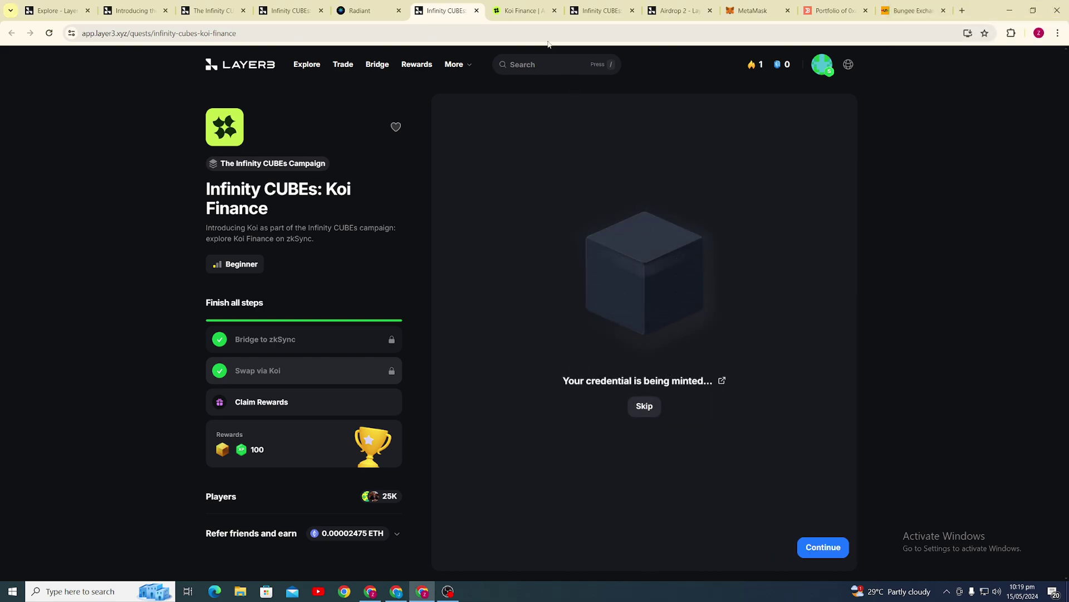
Check the Koi quest's minting progress, return to the Bungee quest and verify its Bridge to OP Mainnet step.
left_click(601, 10)
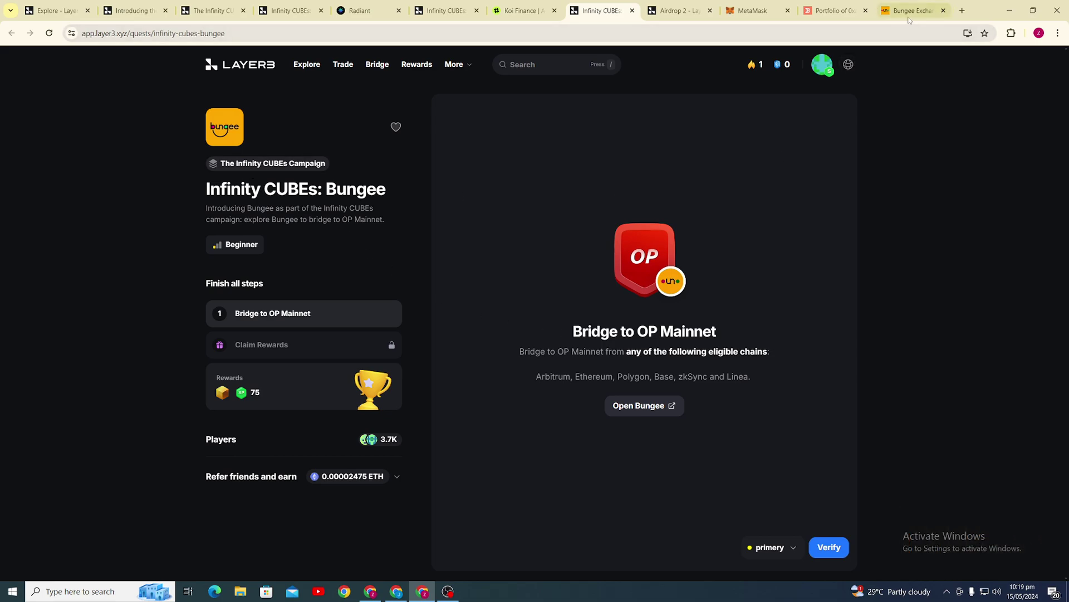
key("ctrl+Page_Up")
key("ctrl+Page_Up")
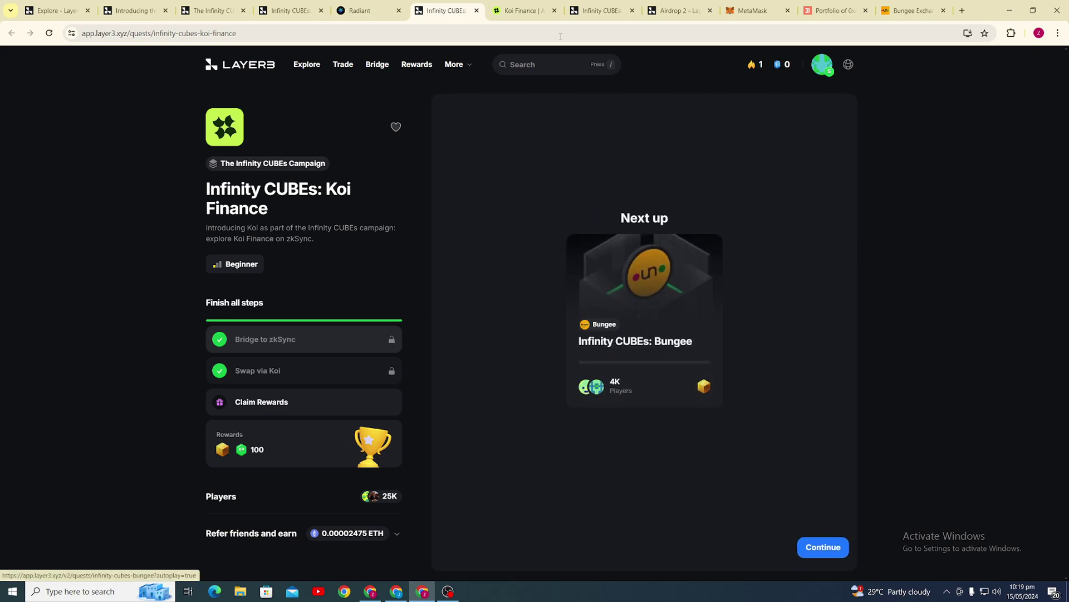
left_click(598, 4)
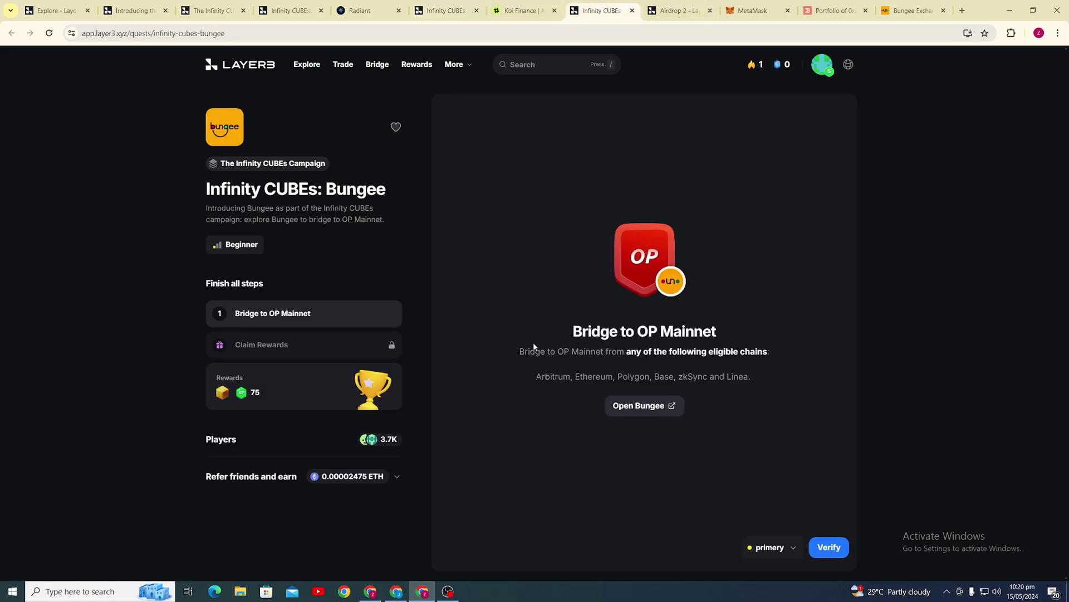
left_click(824, 549)
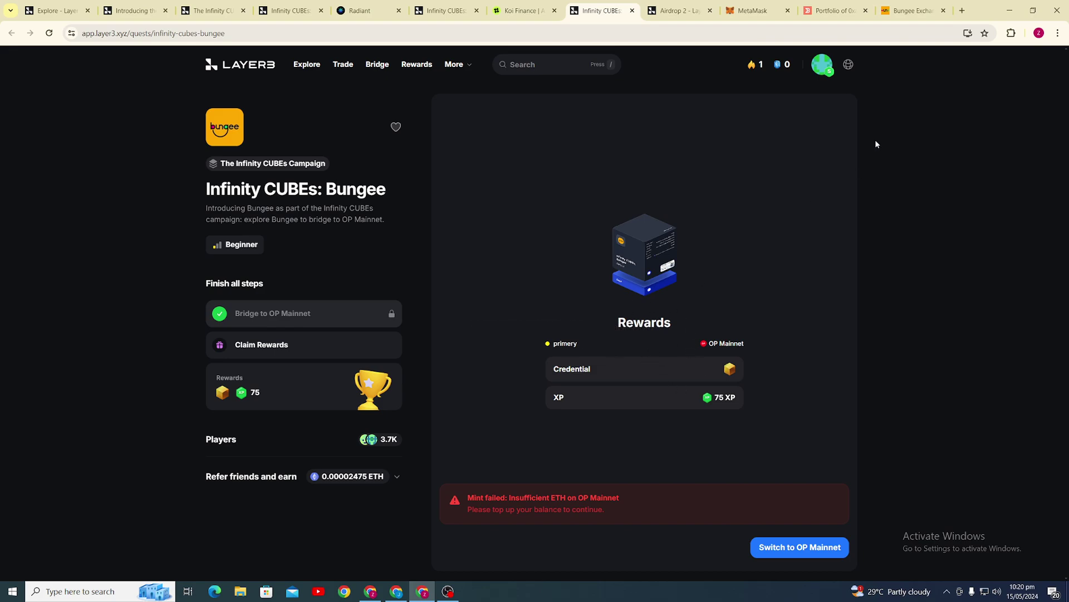
Switch from the Bungee quest's rewards to the Bungee exchange page to fund OP Mainnet.
left_click(913, 11)
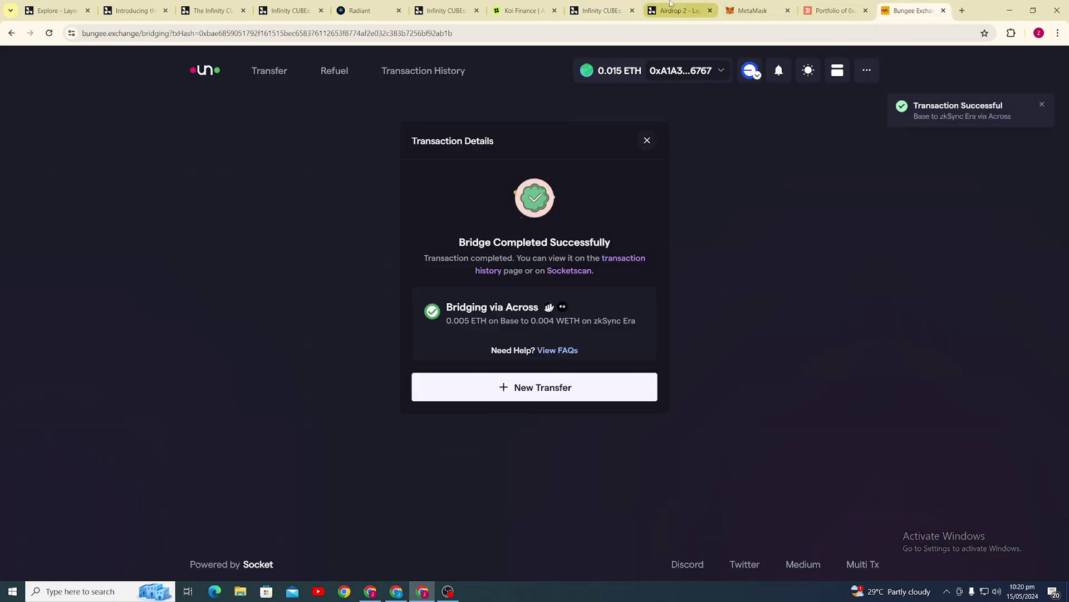
left_click(671, 4)
left_click(602, 11)
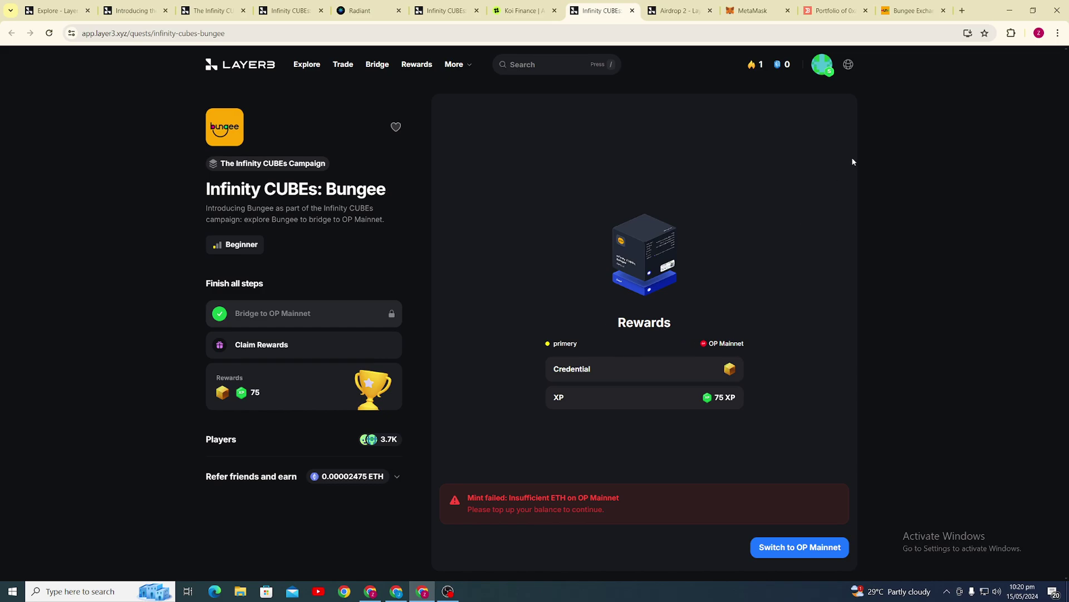
left_click(913, 10)
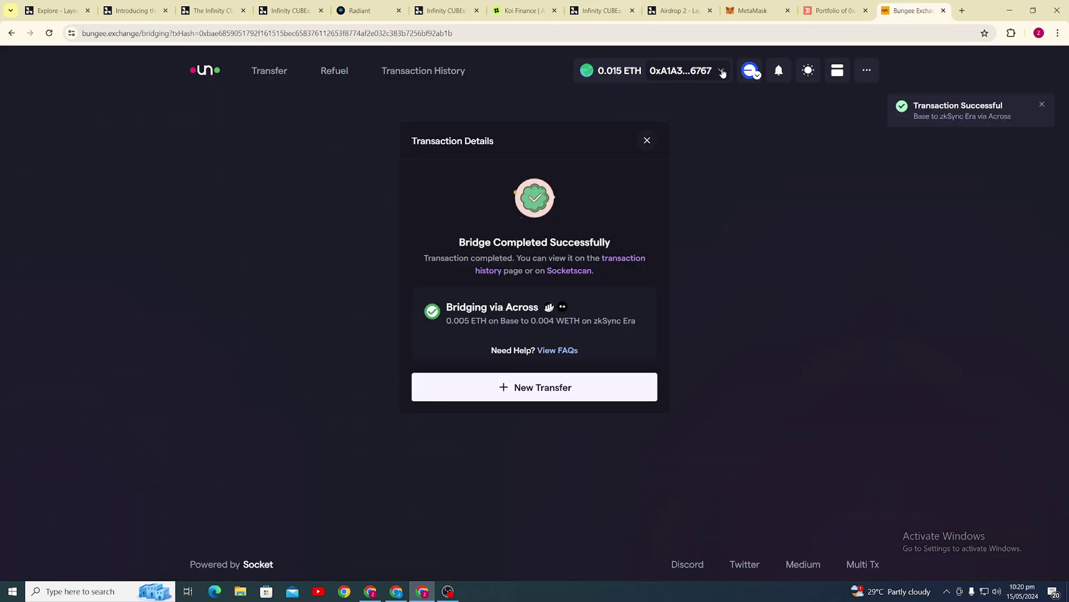
left_click(334, 71)
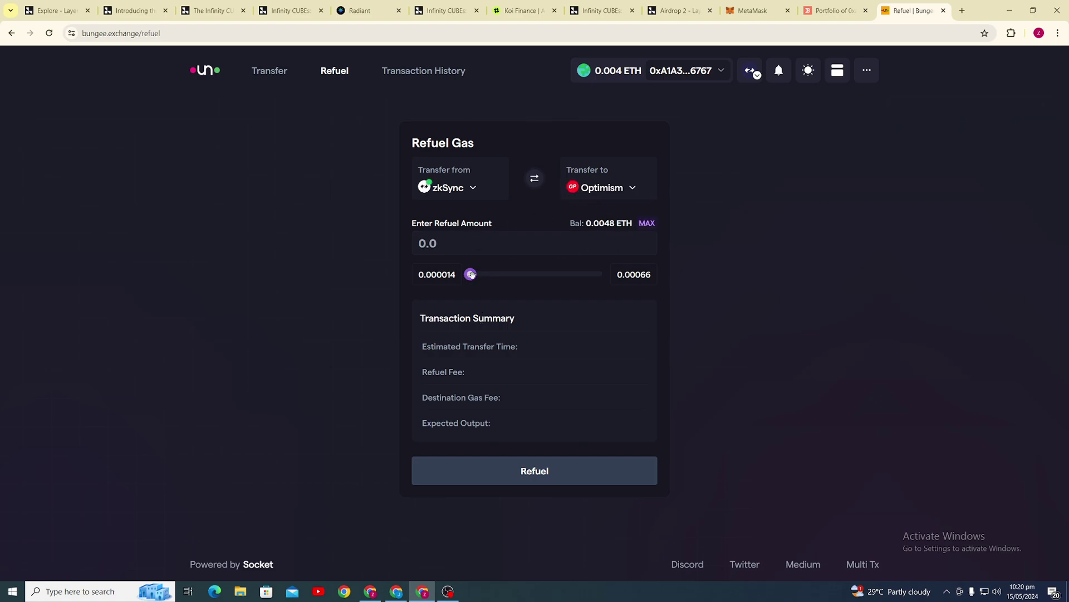
left_click_drag(470, 275, 623, 287)
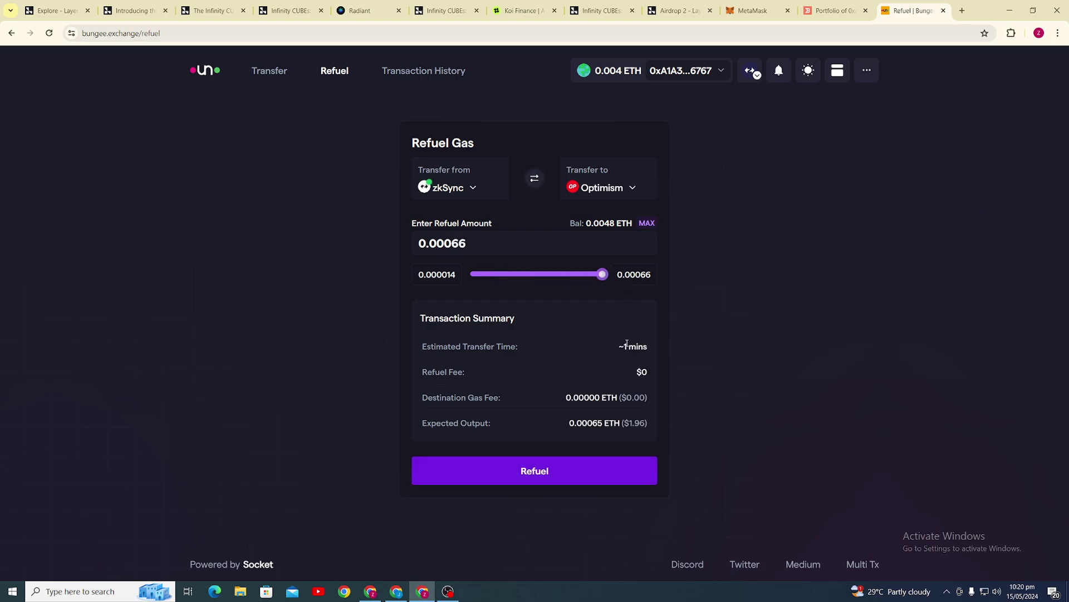
left_click(575, 474)
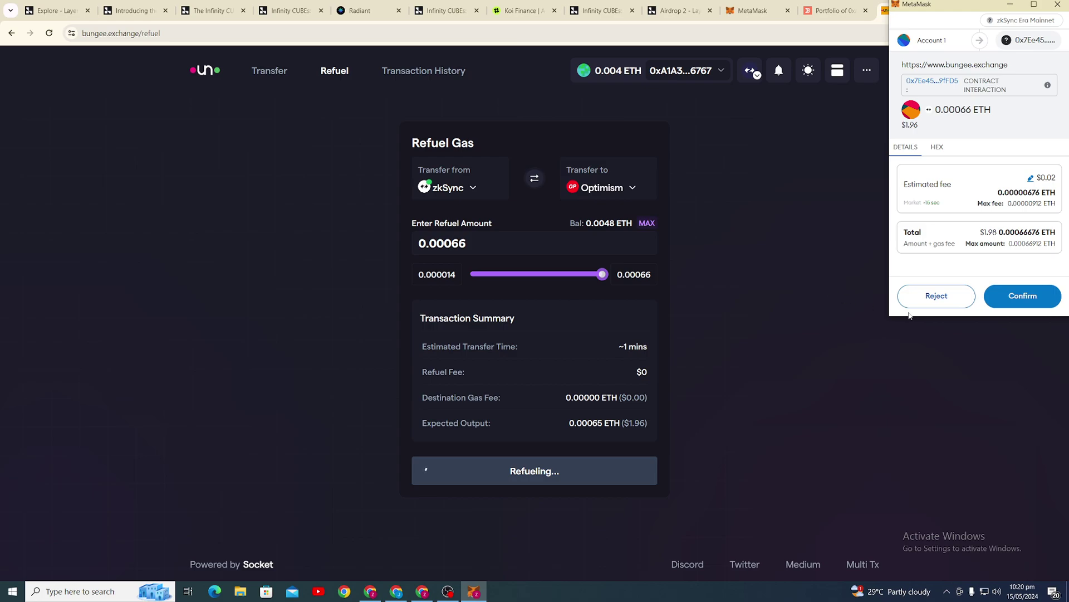
left_click(931, 295)
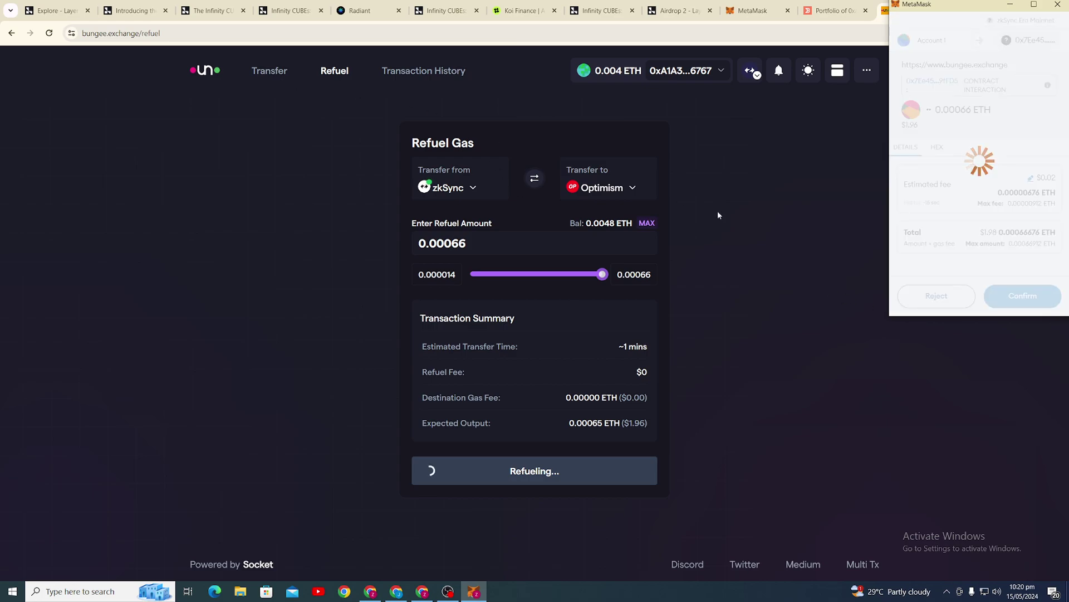
Set up a new Bungee transfer from zkSync Era to Optimism.
left_click(276, 75)
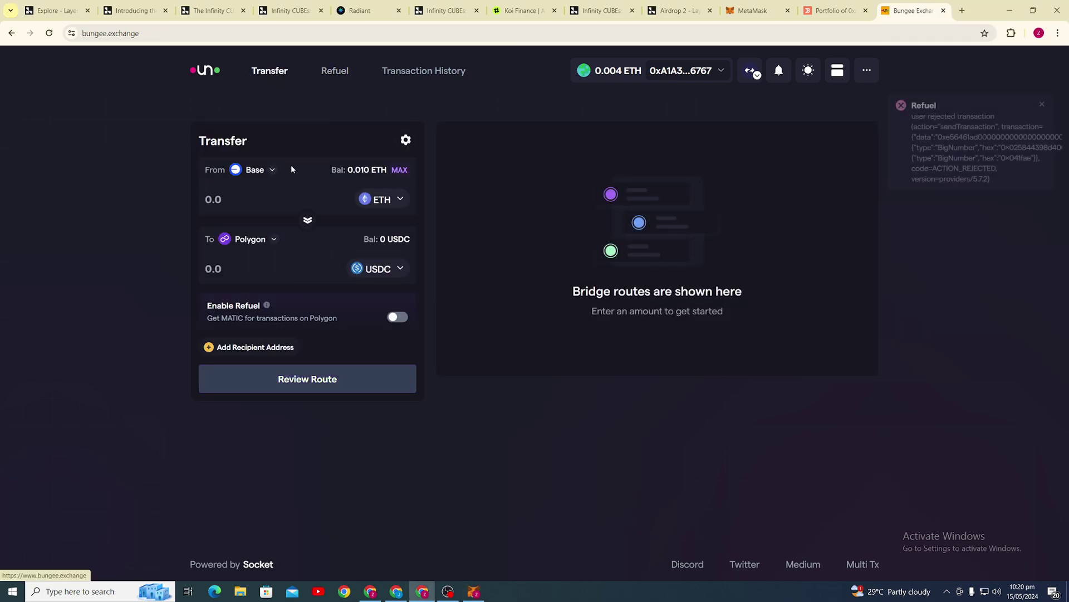
left_click(259, 240)
left_click(253, 293)
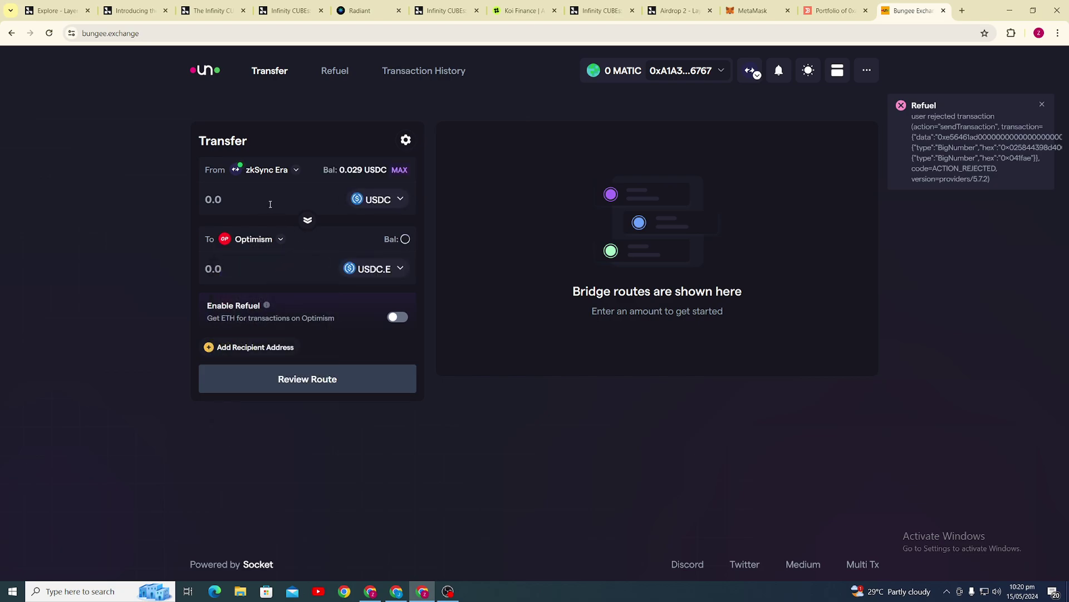
Select ETH as both the zkSync Era and Optimism token and set the transfer amount to 0.0017 ETH.
left_click(398, 206)
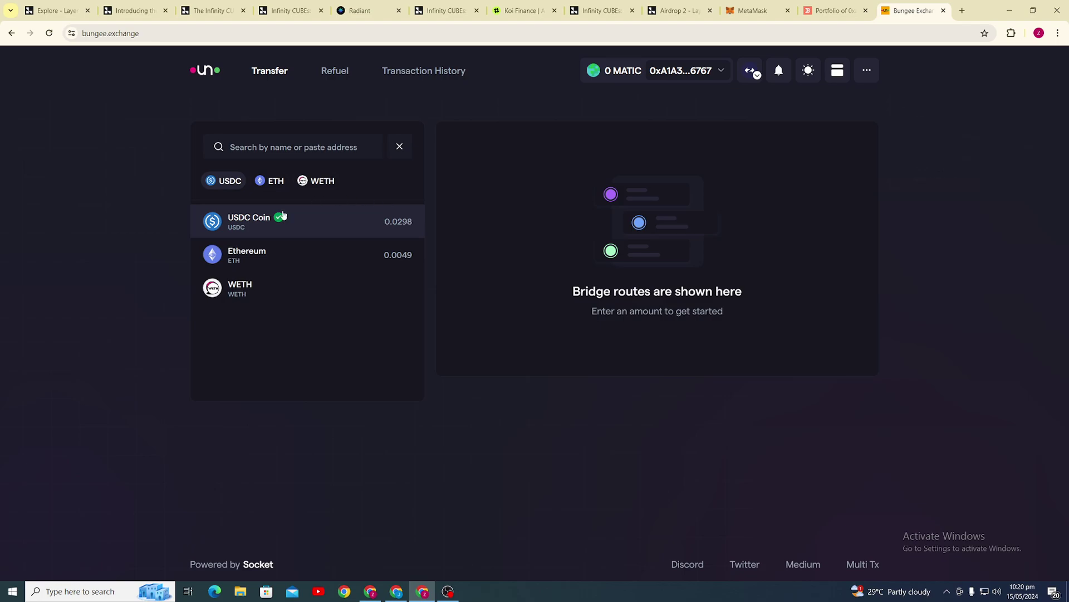
left_click(248, 252)
left_click(368, 269)
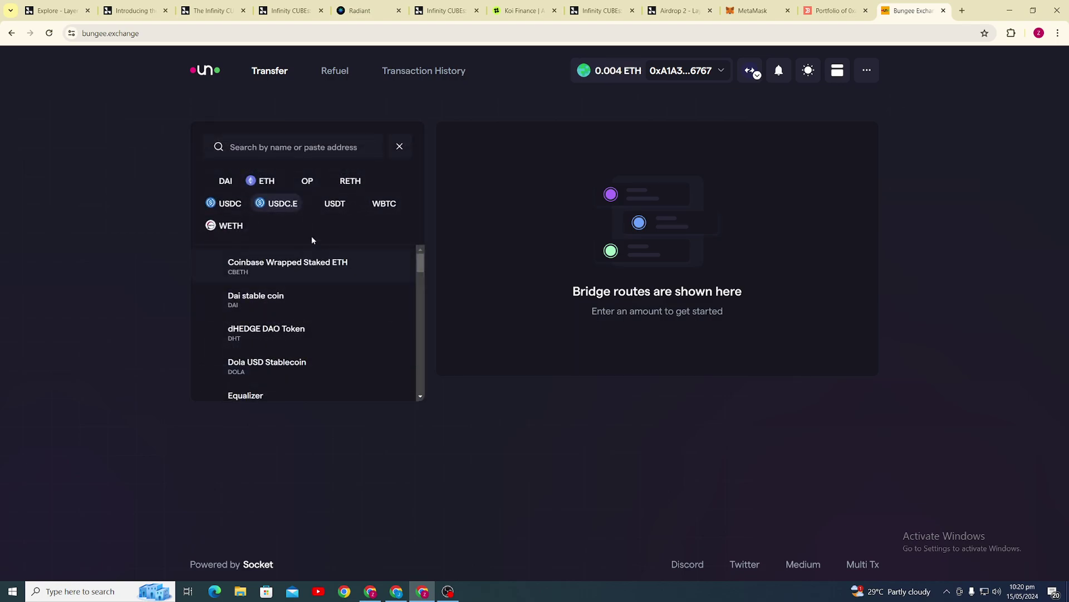
left_click(263, 183)
left_click(229, 203)
type("0.00")
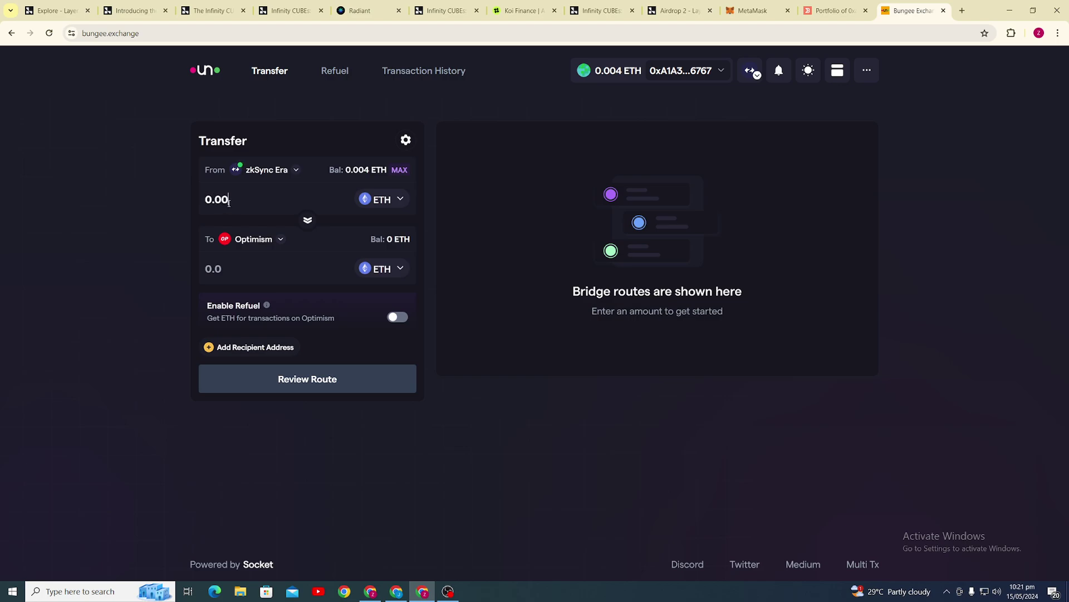
type("17")
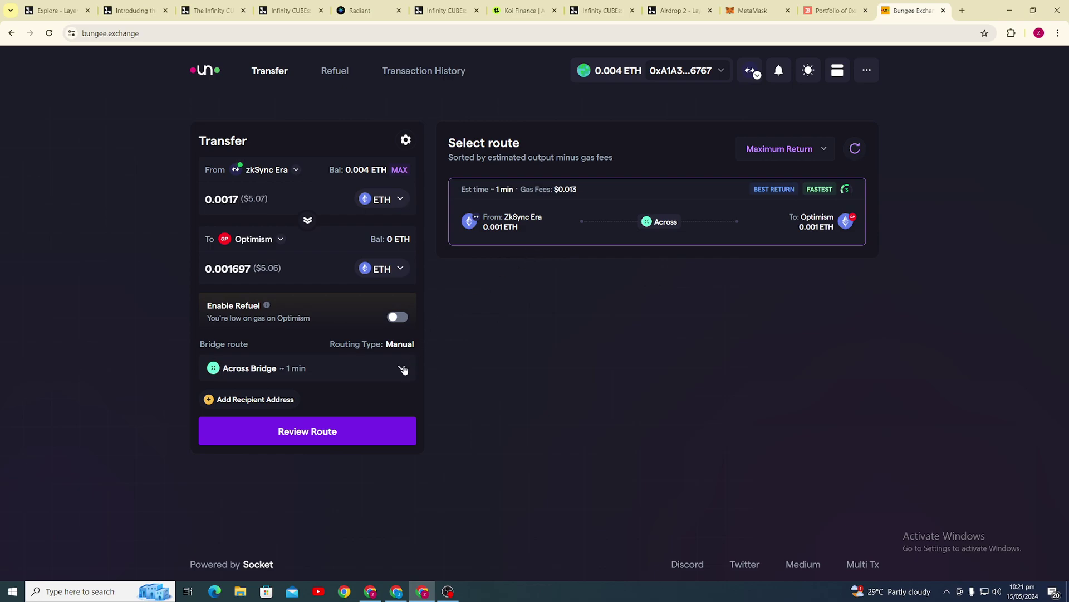
Review the Across bridge route from zkSync Era to Optimism, start the bridge and confirm the transaction in MetaMask.
left_click(403, 369)
left_click(367, 556)
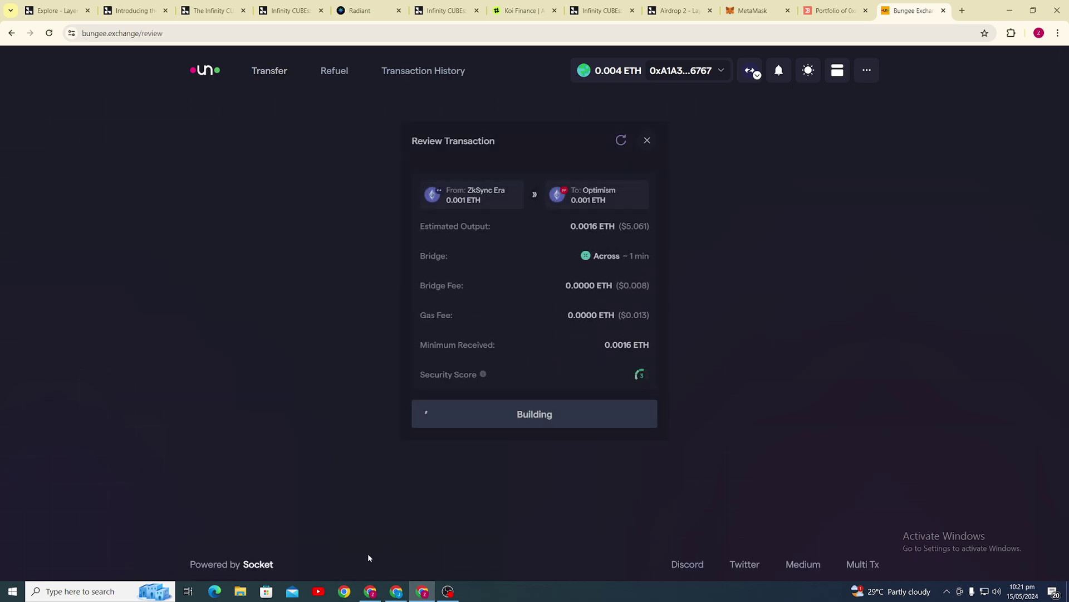
left_click(548, 415)
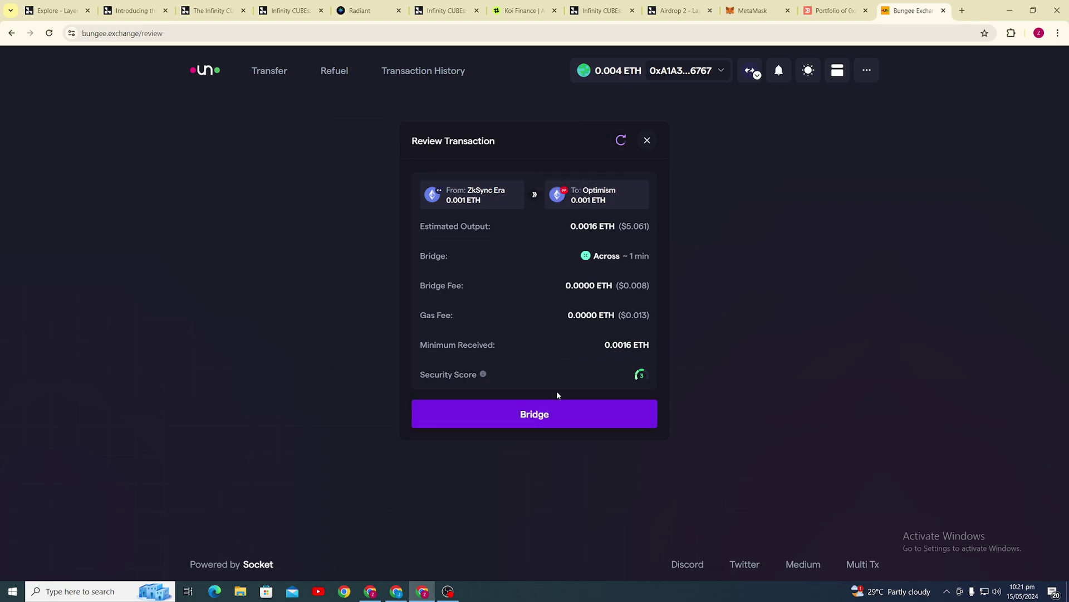
left_click(556, 415)
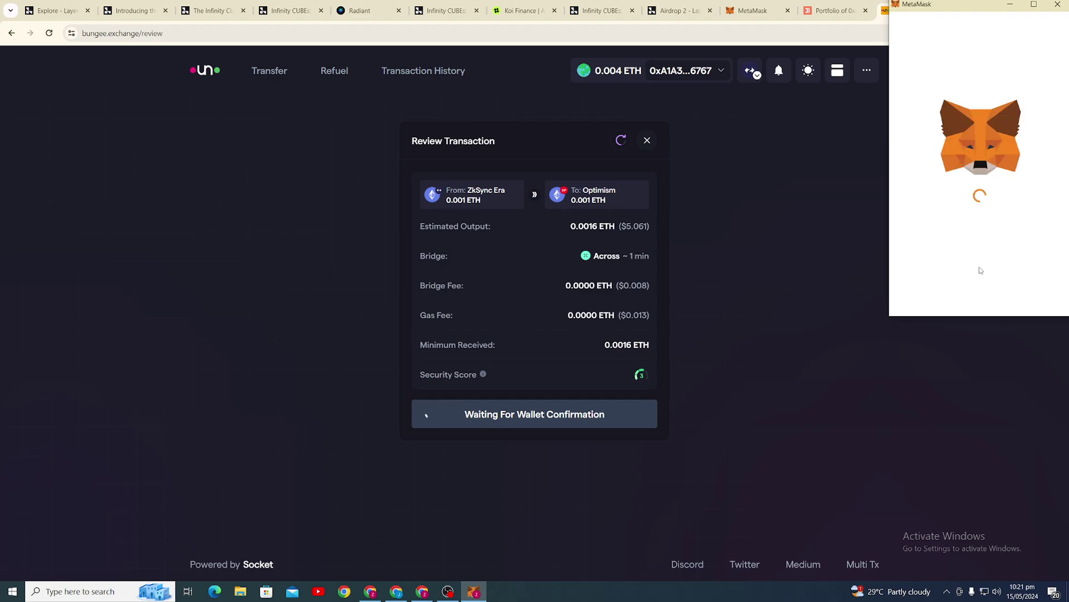
left_click(1027, 297)
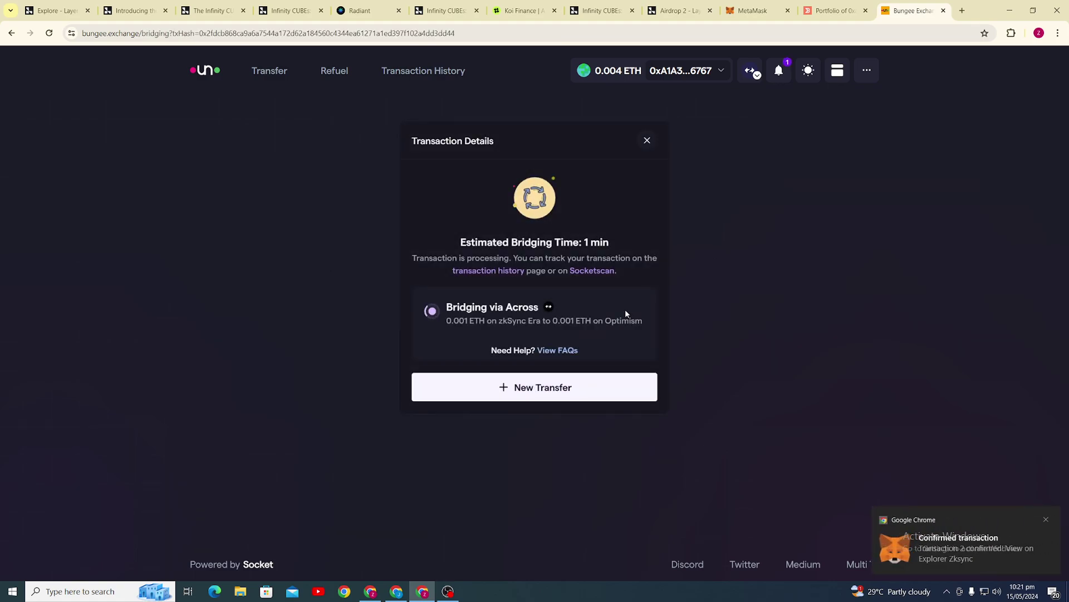
Add OP Mainnet to MetaMask from the popular custom networks, approve it and switch the wallet to it.
left_click(757, 8)
left_click(288, 112)
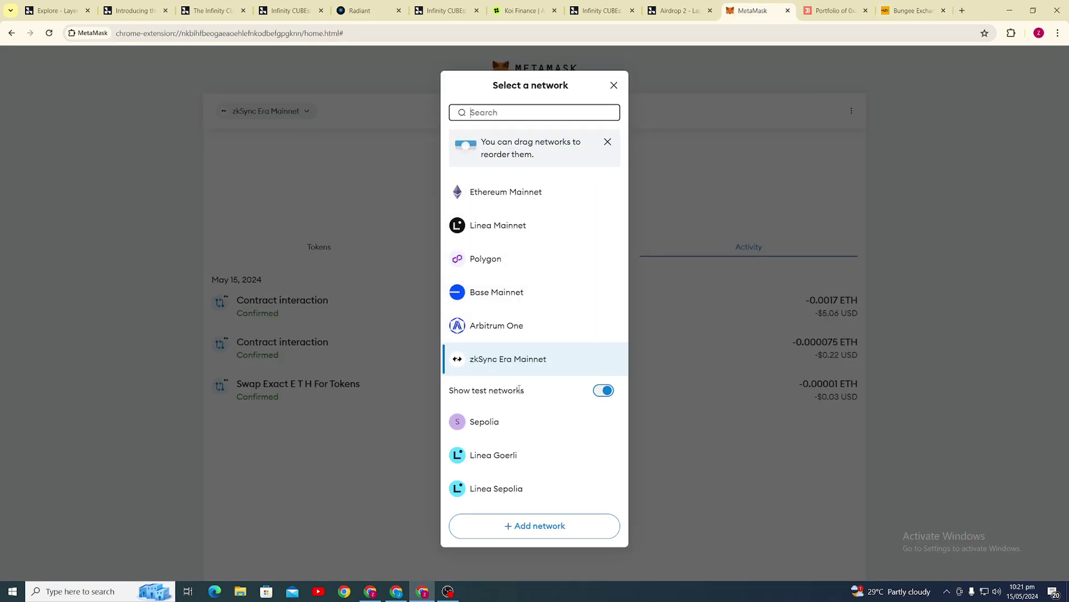
left_click(545, 532)
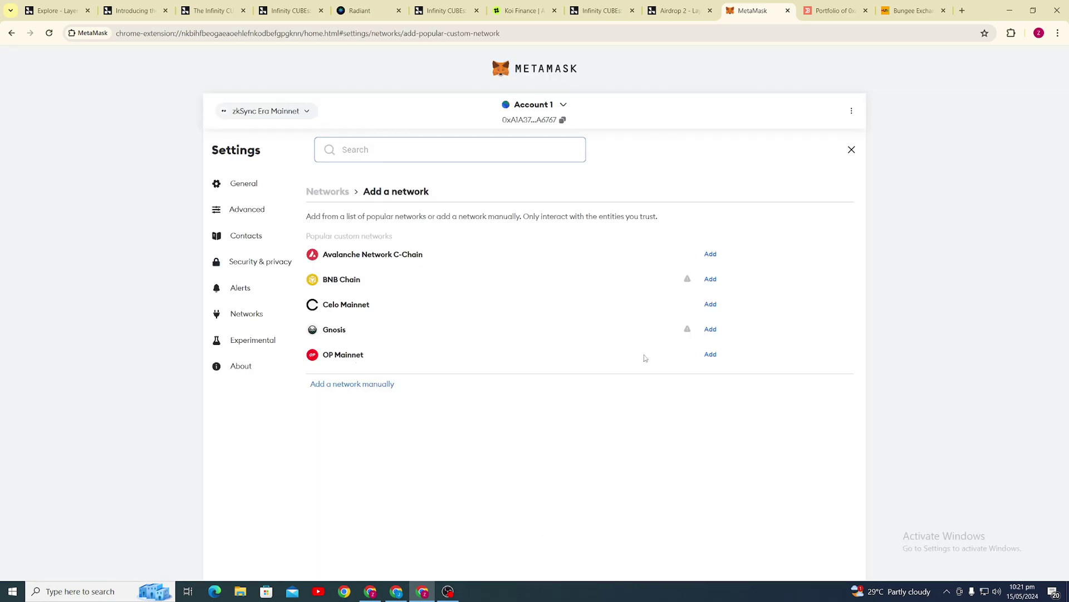
left_click(711, 356)
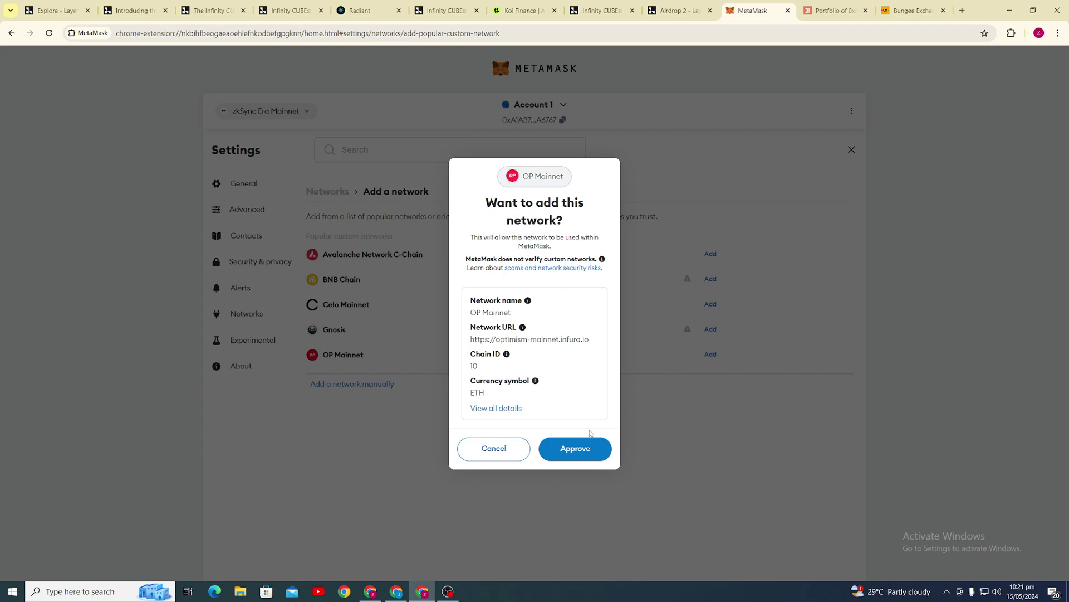
left_click(576, 445)
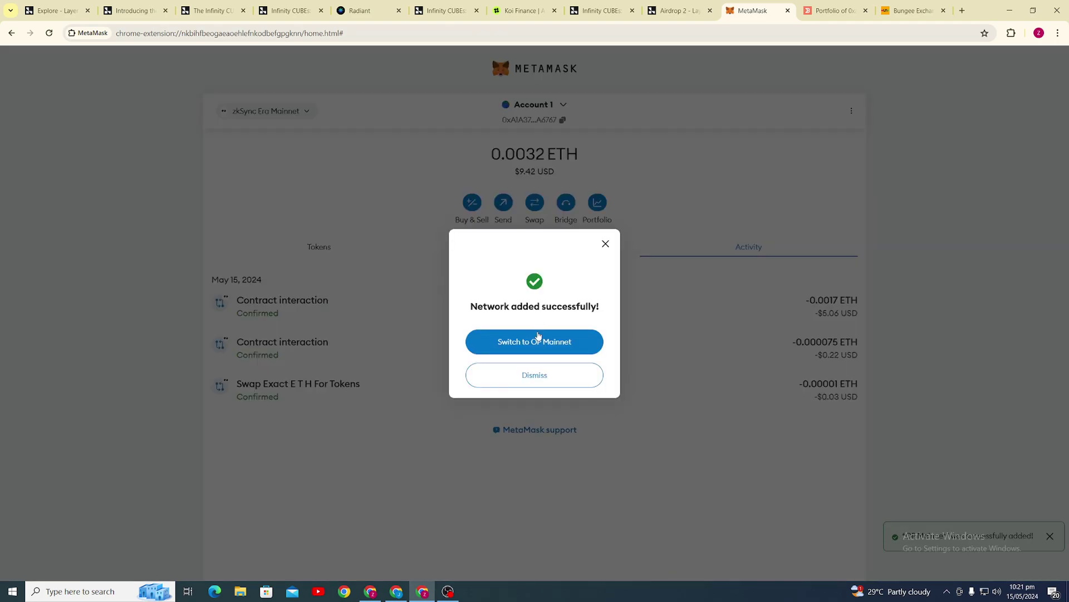
left_click(536, 341)
key("Escape")
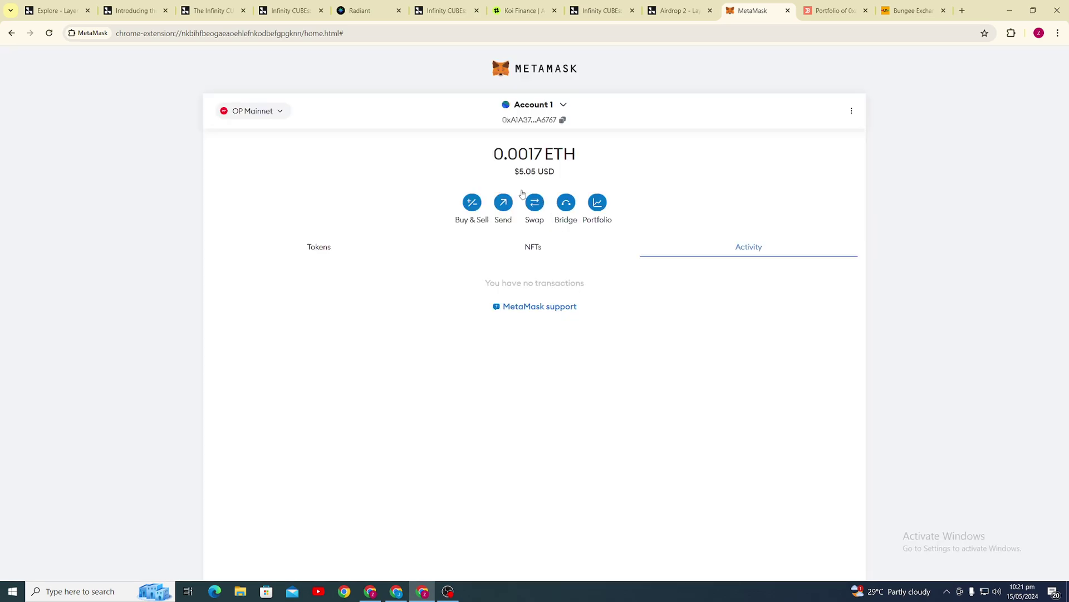
Mint the Bungee quest's CUBE on Layer3 and confirm the OP Mainnet transaction in MetaMask.
left_click(595, 14)
left_click(802, 549)
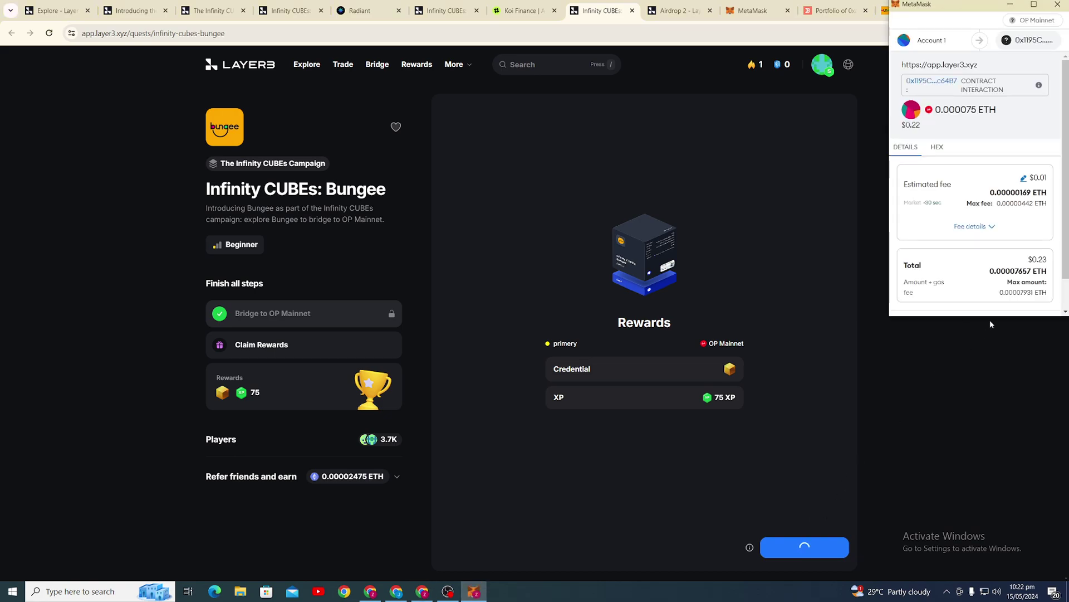
scroll(1020, 278, "down", 2)
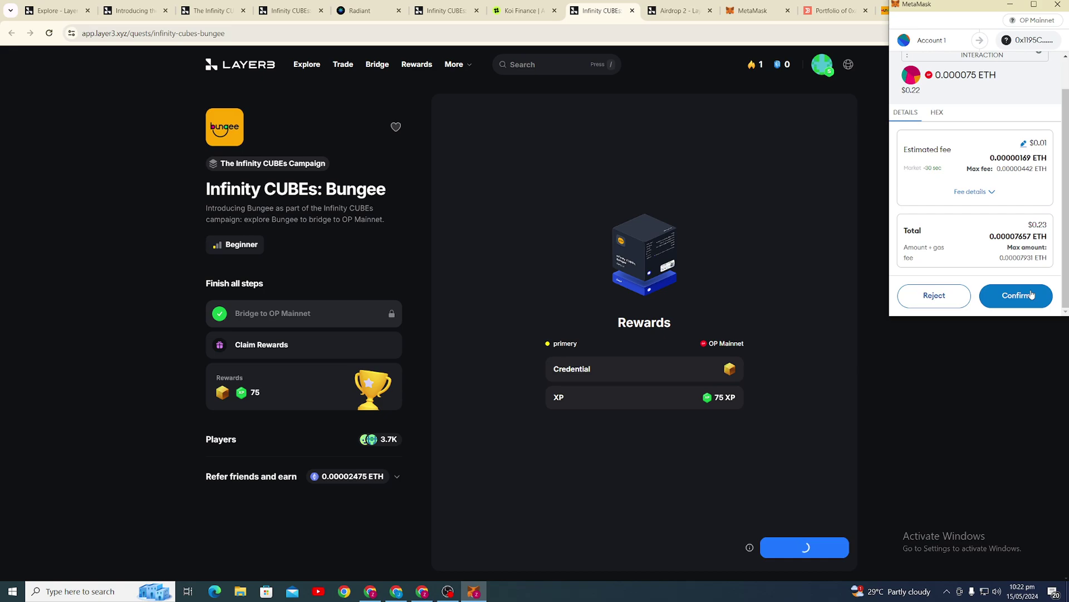
left_click(1031, 294)
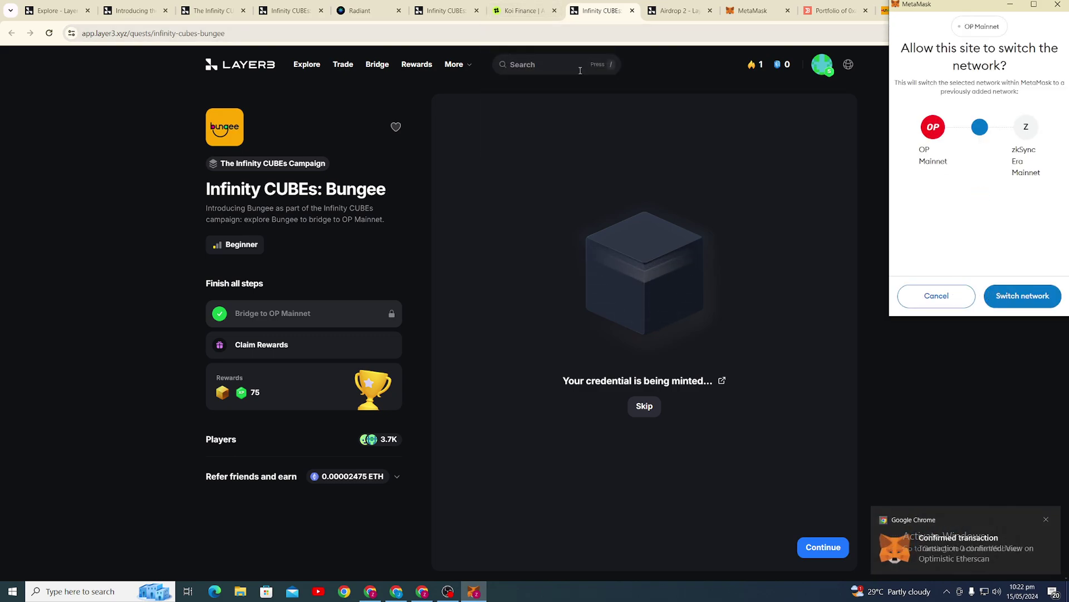
Look over the Radiant markets and the Koi swap page, dismissing their wallet, swap and network dialogs.
left_click(365, 11)
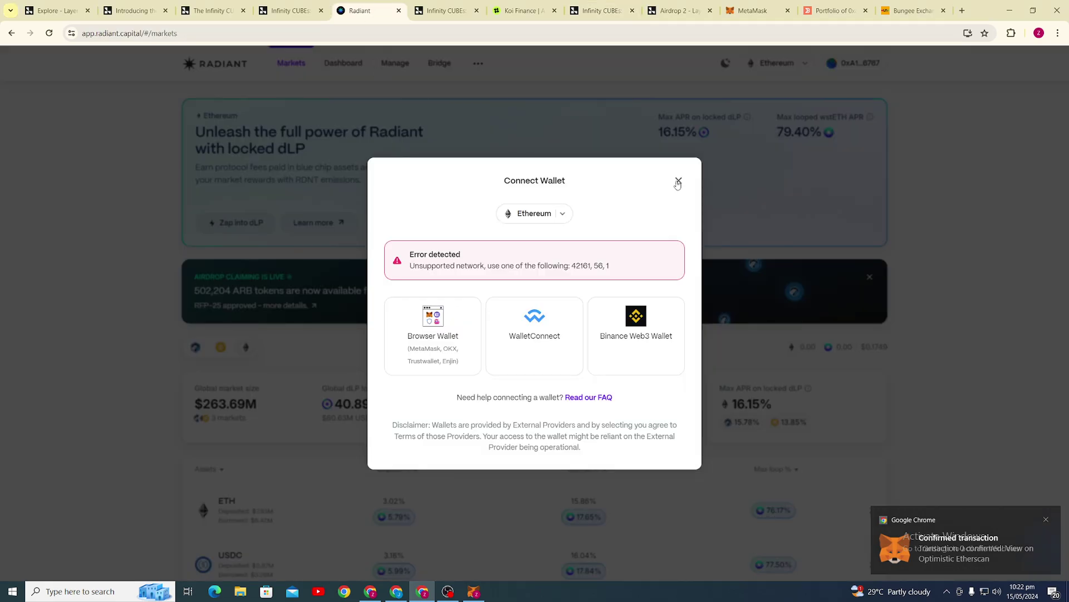
left_click(678, 182)
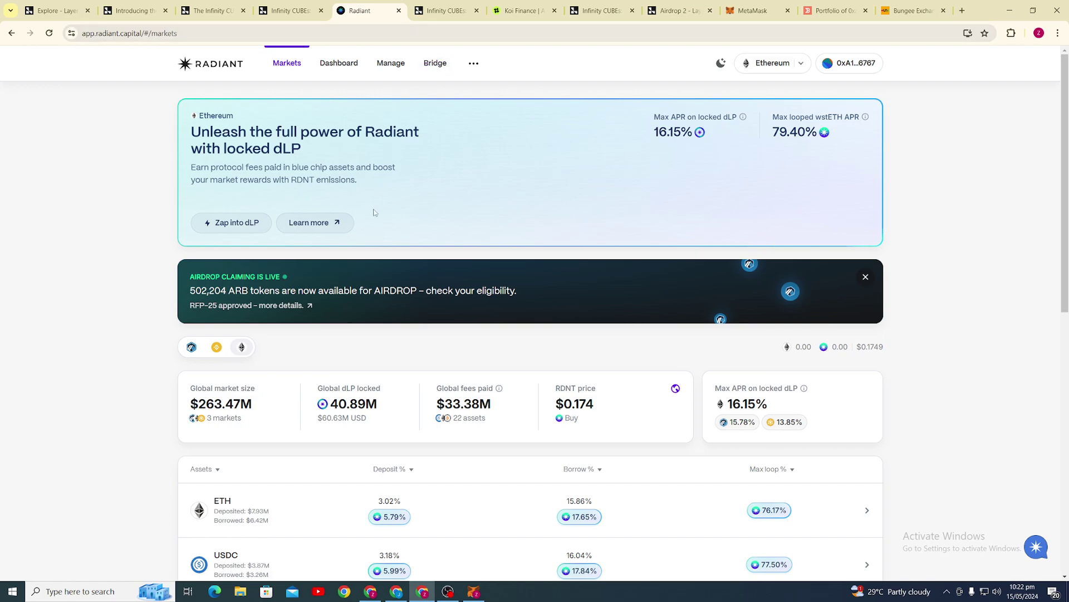
scroll(377, 200, "down", 6)
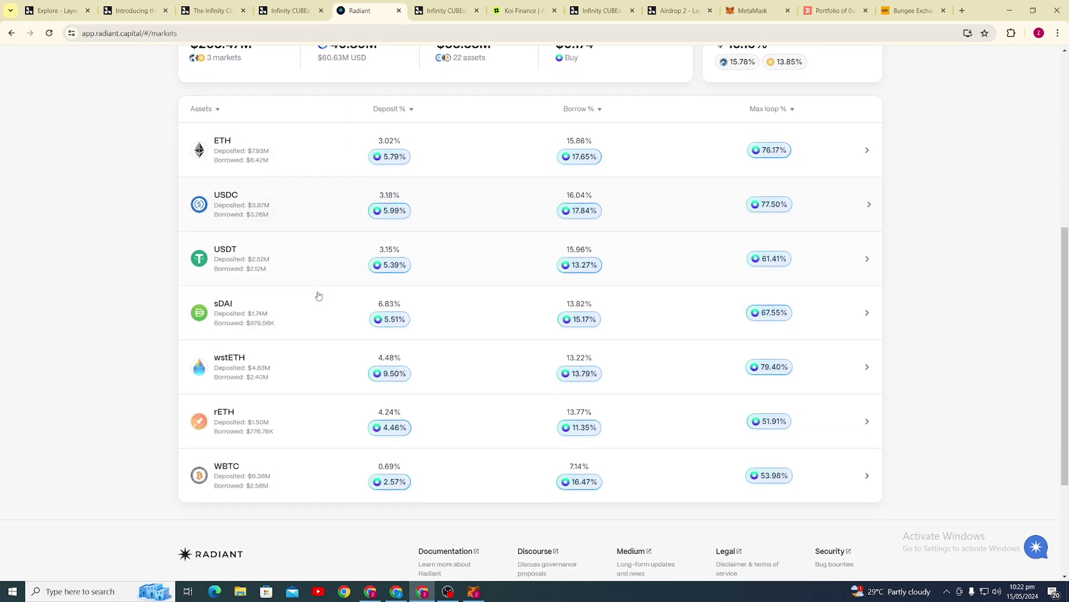
scroll(319, 295, "down", 2)
left_click(510, 4)
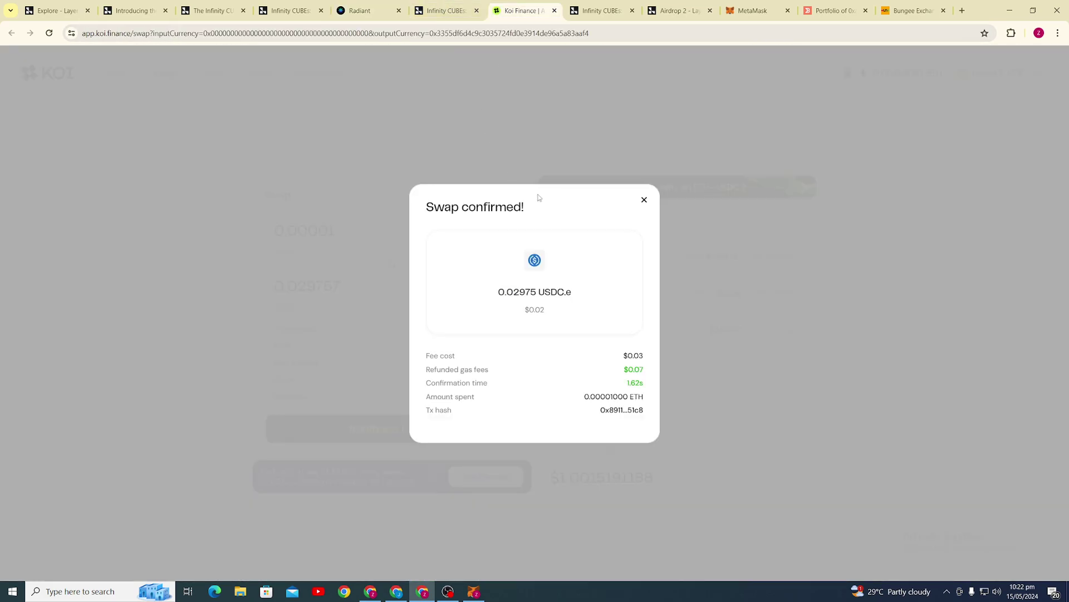
left_click(644, 201)
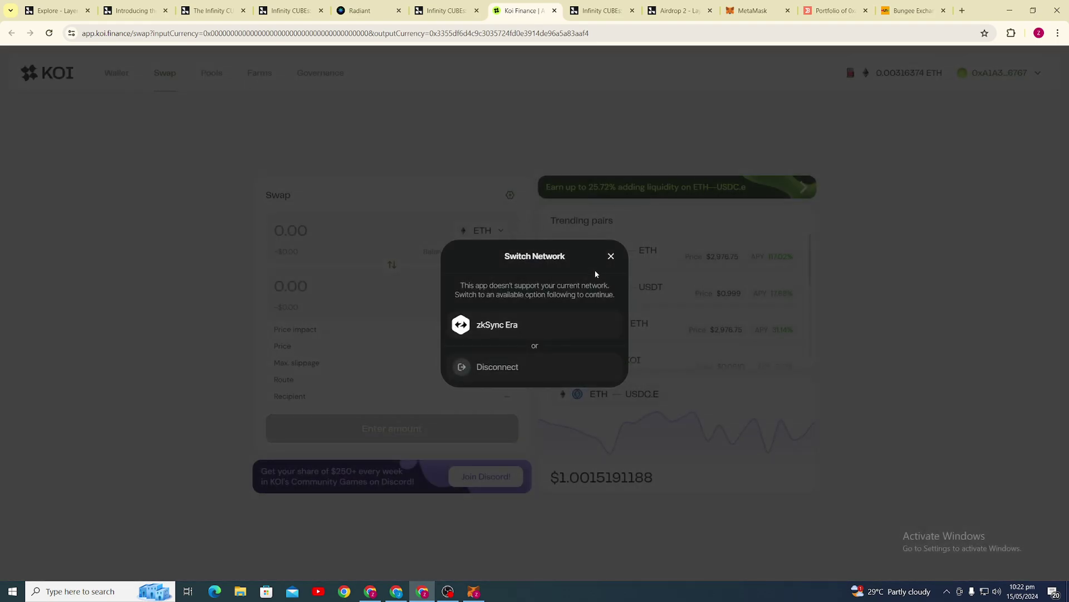
left_click(611, 257)
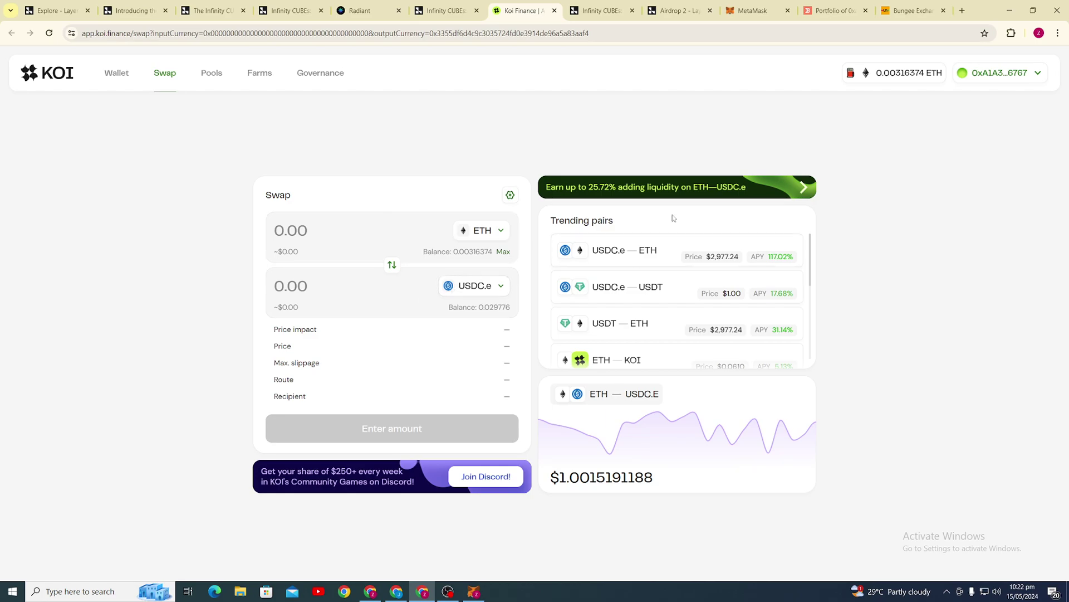
Check the Bungee transfer's status and continue past the Bungee quest's minted credential on Layer3.
left_click(602, 10)
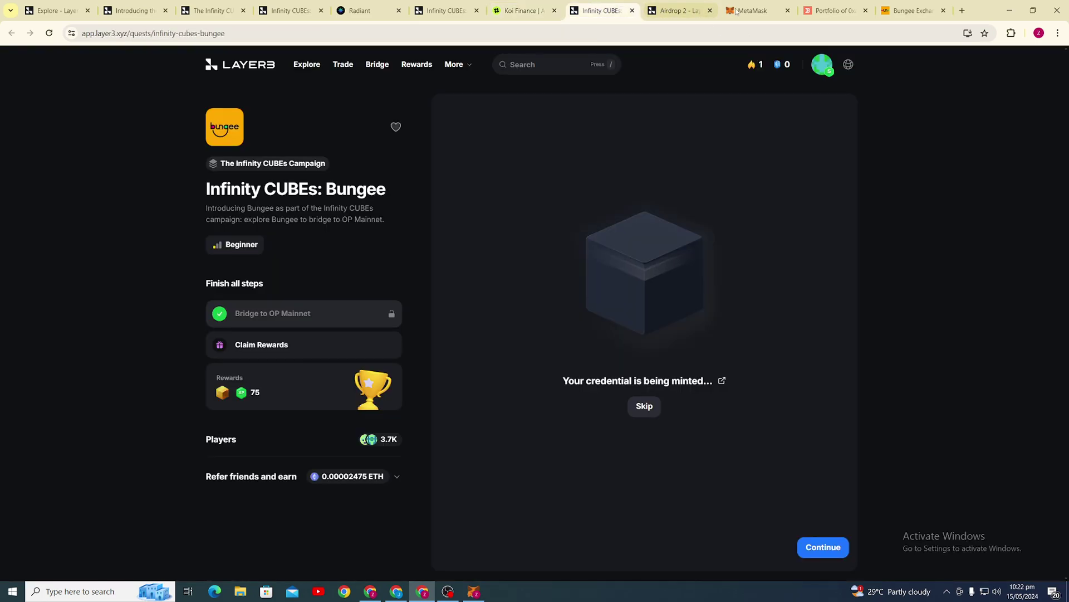
key("ctrl+9")
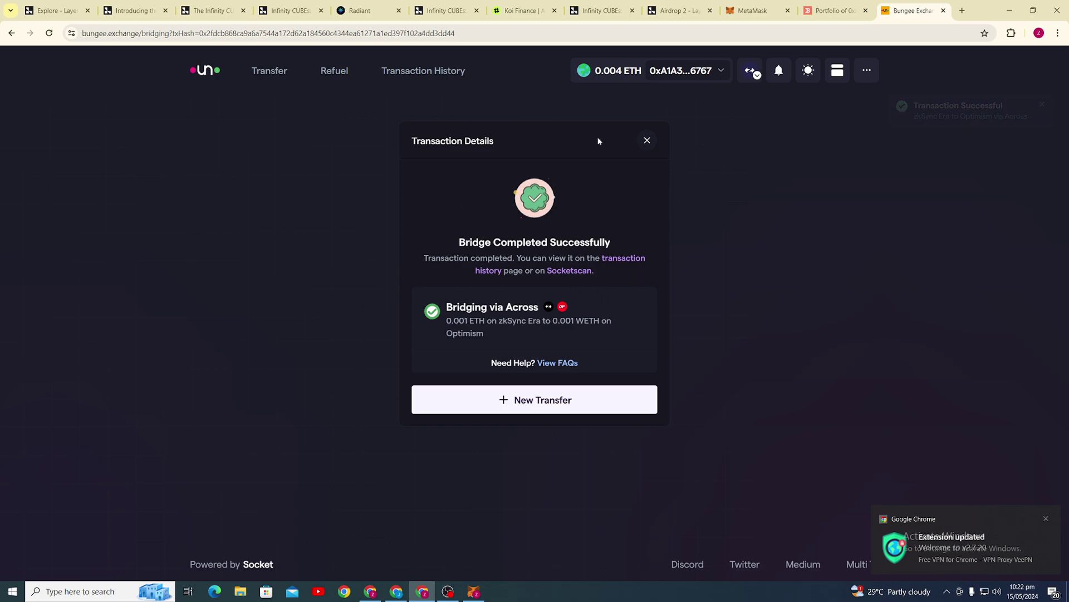
left_click(602, 11)
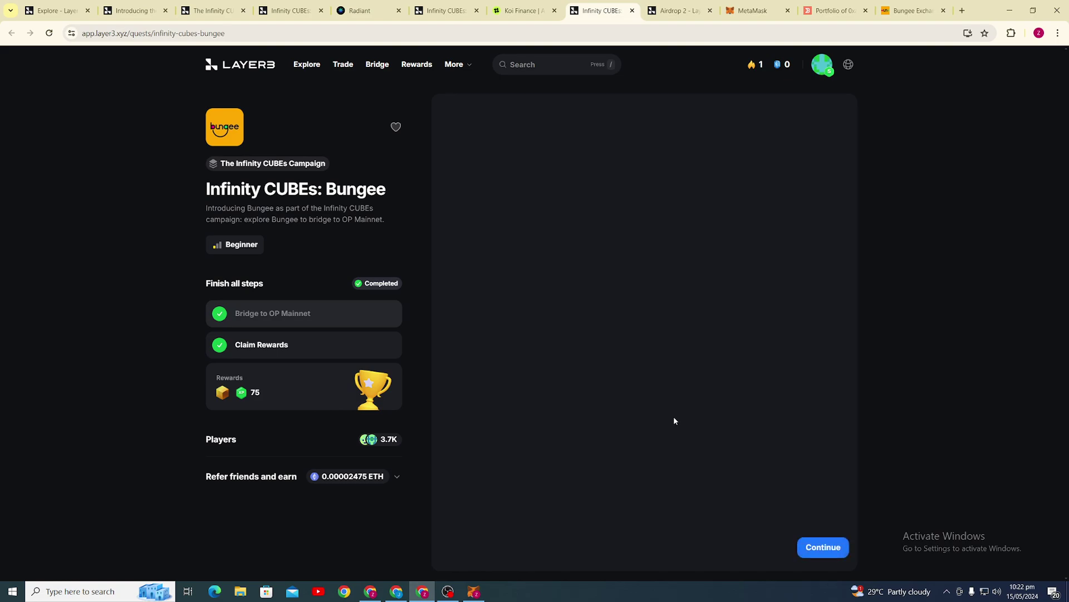
left_click(826, 556)
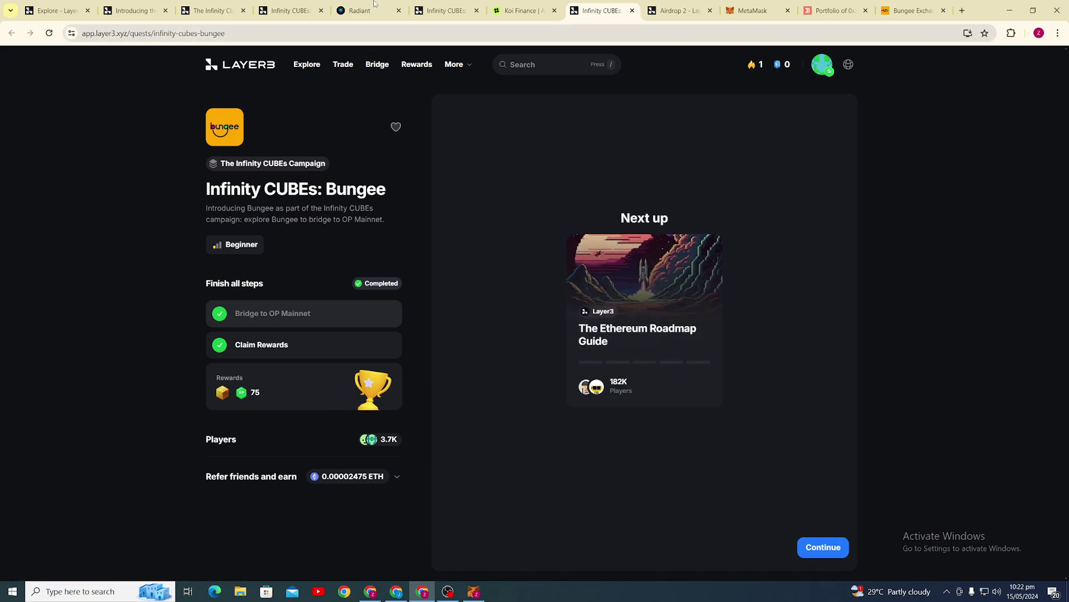
Reload the Infinity CUBEs Campaign collection and check the quests' completion, including the Koi Finance and Radiant quest pages.
left_click(373, 4)
left_click(296, 6)
left_click(221, 6)
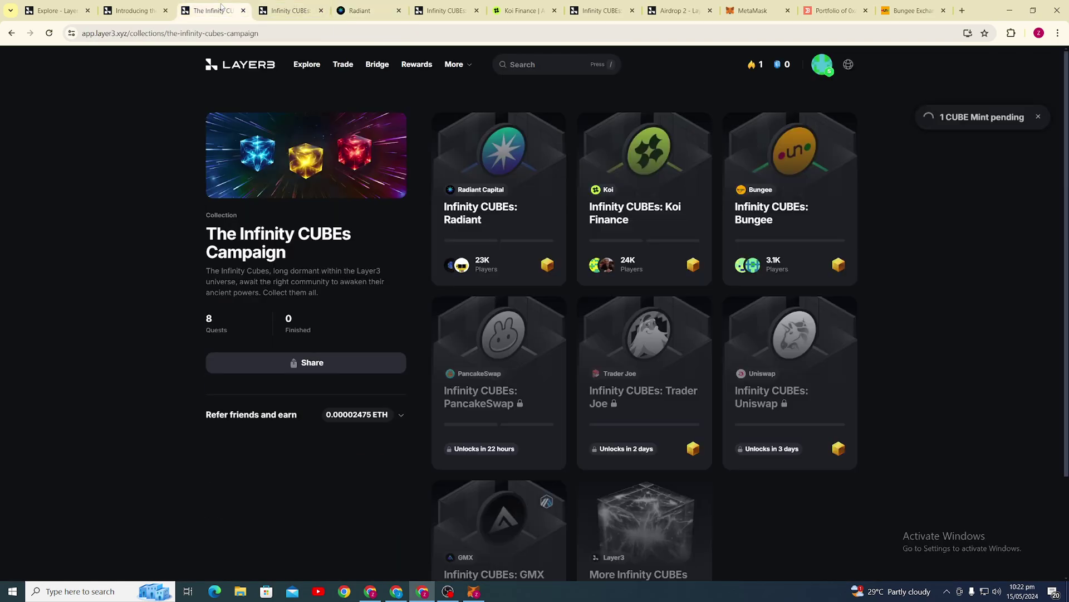
left_click(49, 34)
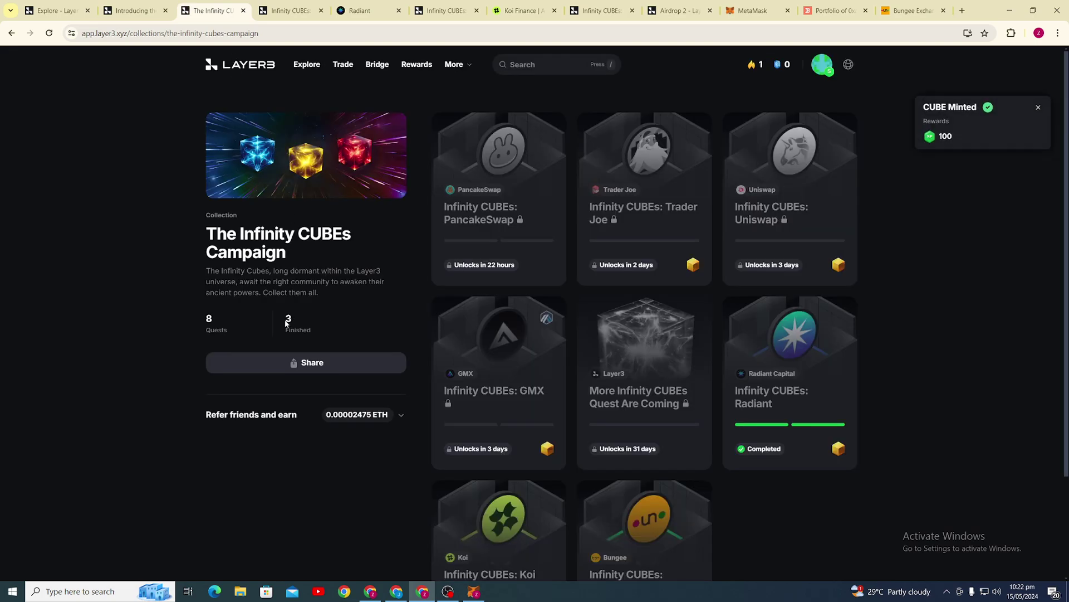
scroll(512, 358, "down", 3)
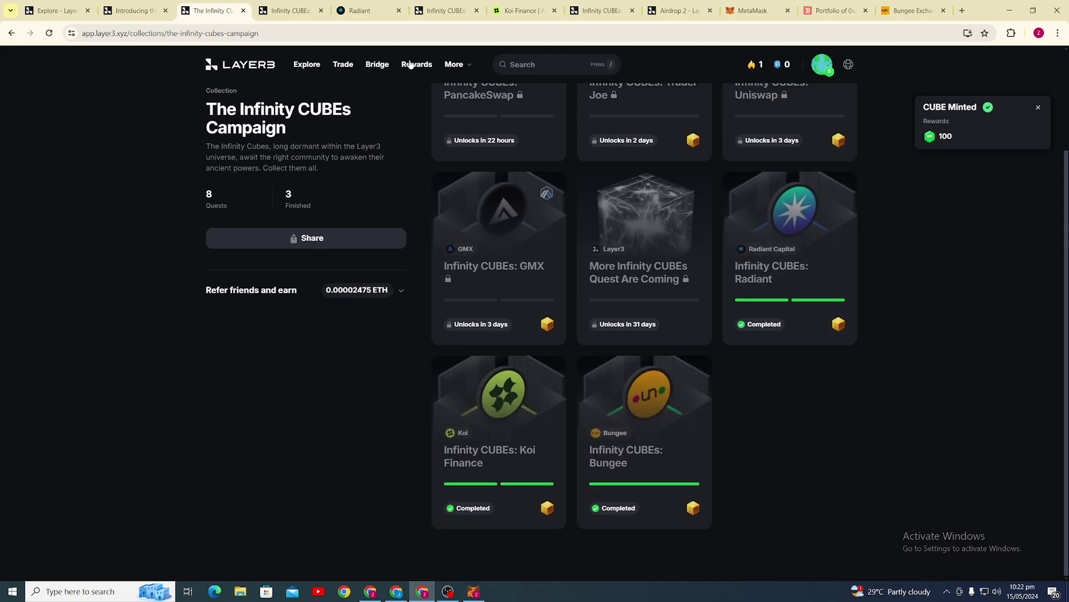
left_click(451, 10)
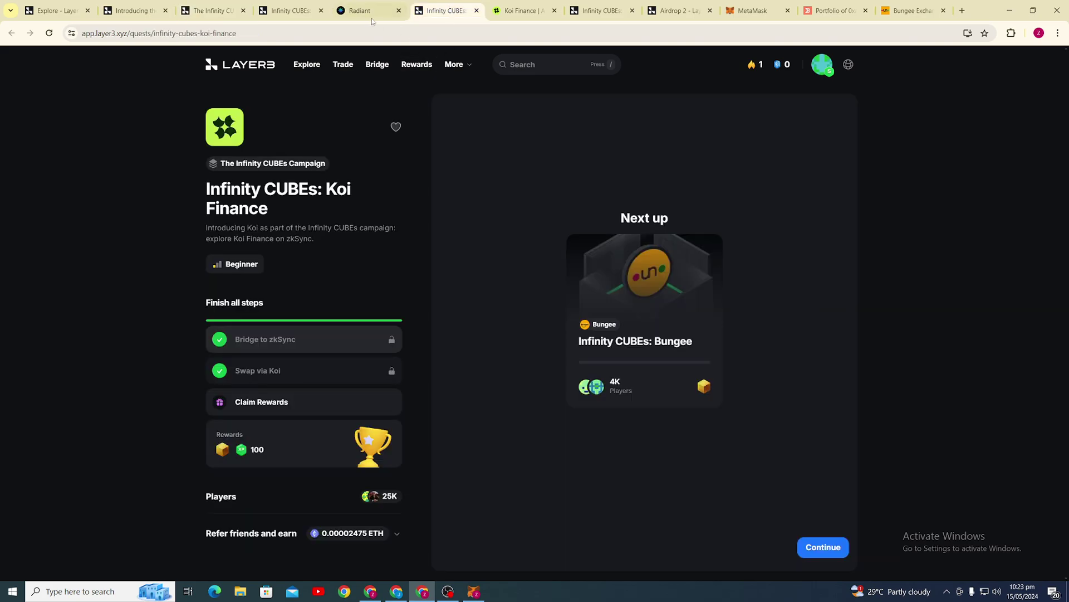
left_click(290, 10)
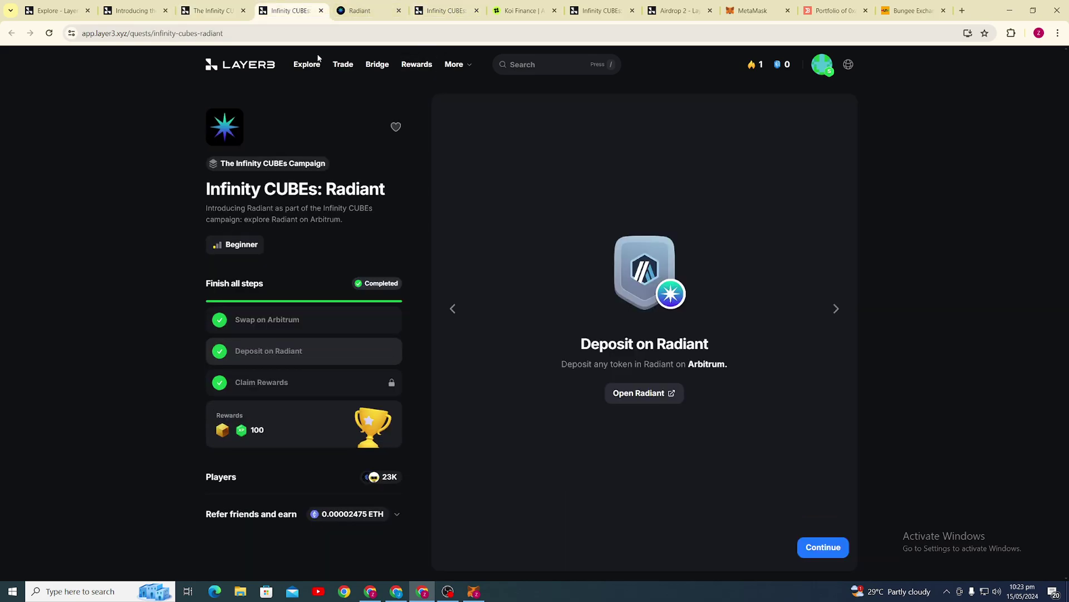
Reload the Airdrop 2 rewards page to review its CUBE stats, close it and return to the Infinity CUBEs Campaign collection.
left_click(655, 16)
left_click(49, 33)
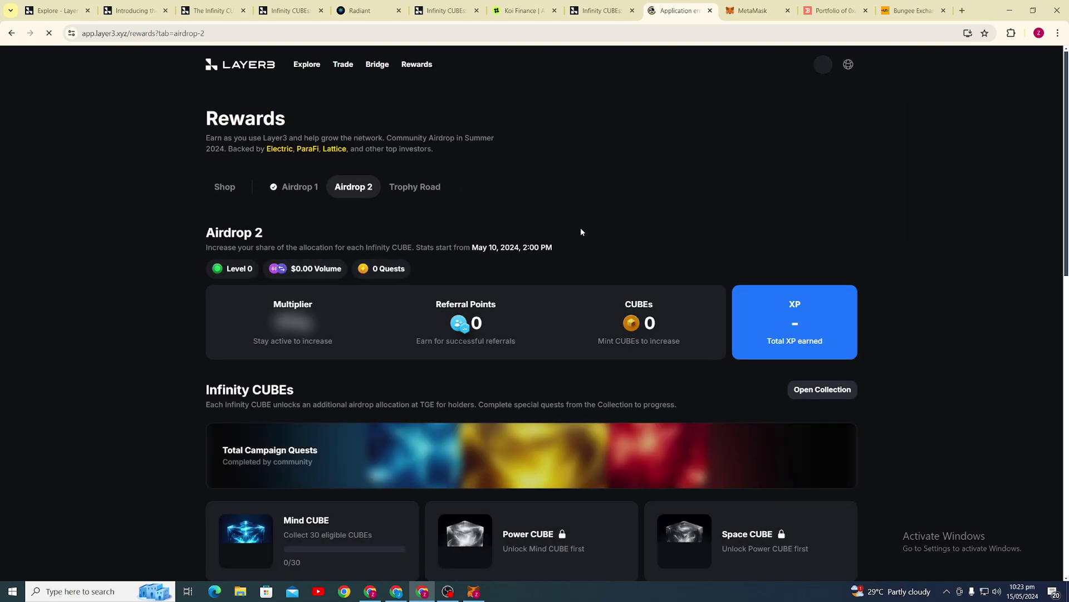
scroll(584, 232, "down", 2)
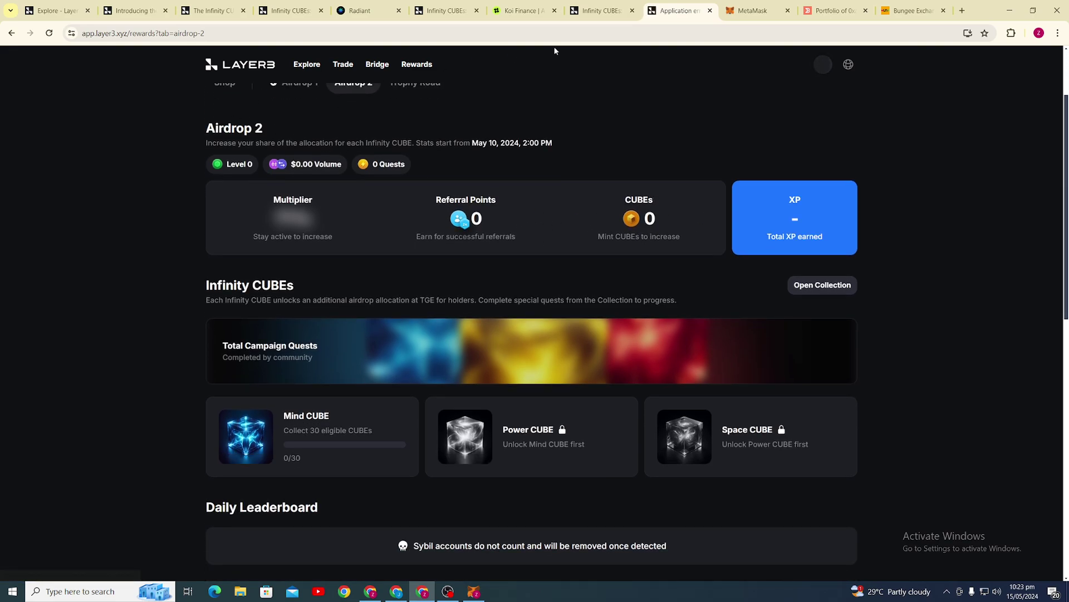
key("ctrl+w")
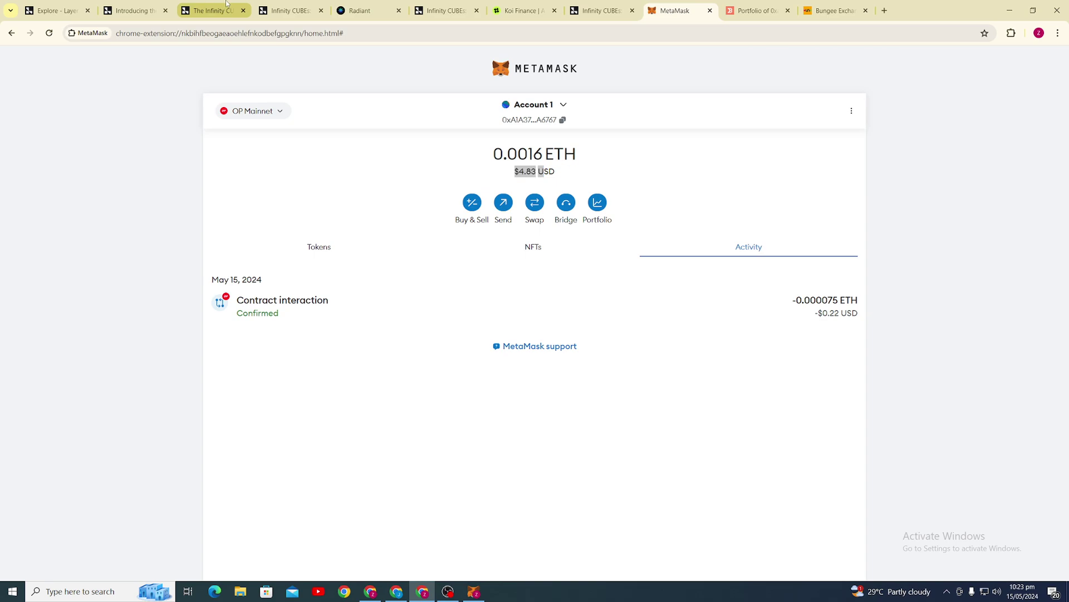
left_click(227, 3)
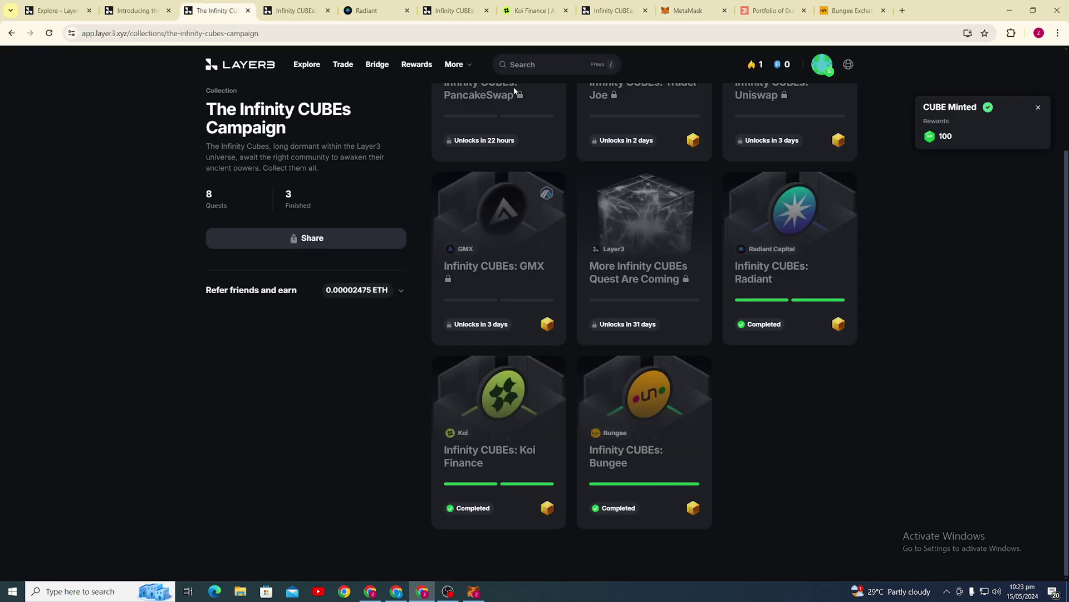
Open the Airdrop 2 rewards page and check the CUBE stats and the Mind CUBE collection progress.
left_click(425, 68)
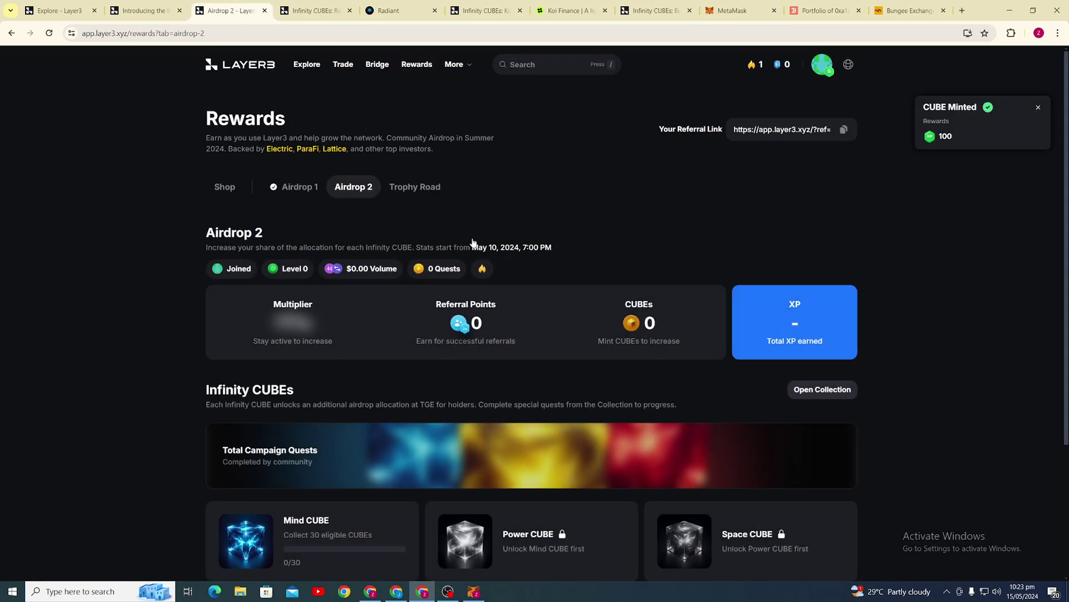
scroll(487, 243, "down", 2)
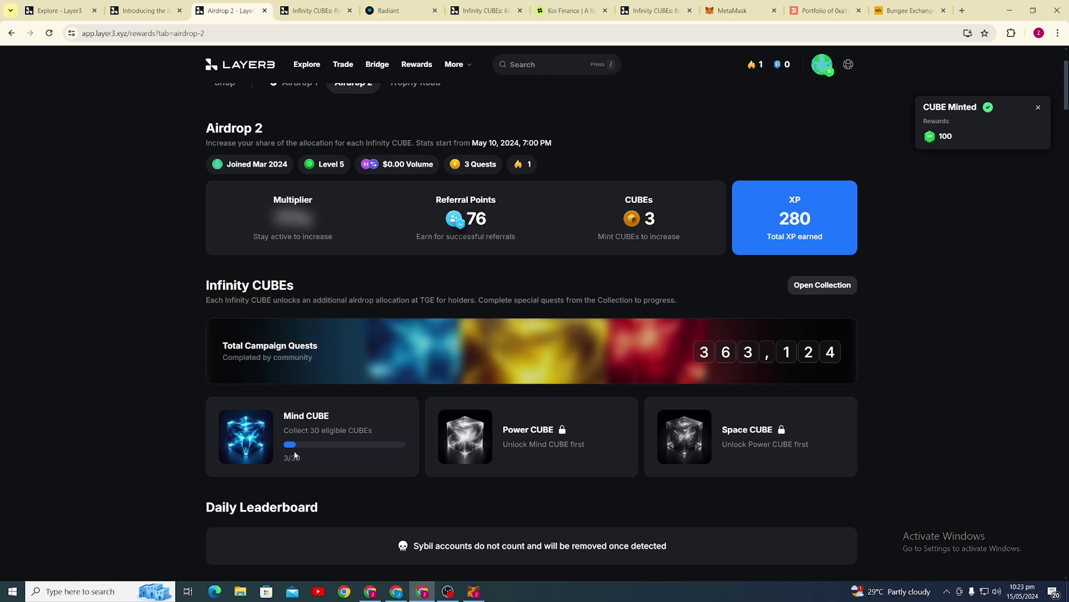
left_click_drag(284, 461, 298, 465)
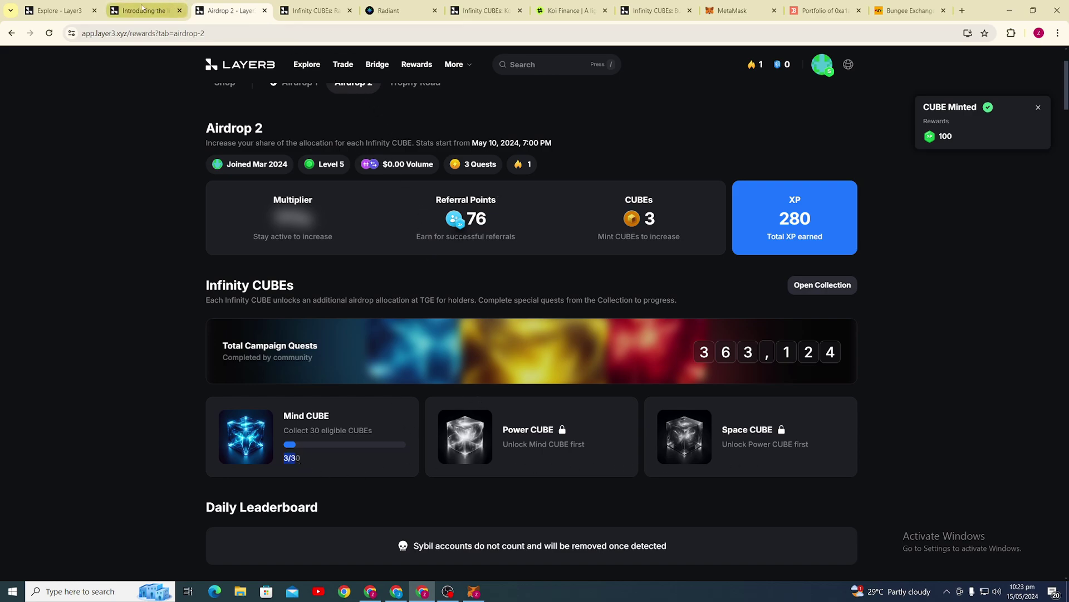
Open the Infinity CUBEs Campaign collection from the Radiant quest page and review the completed quests and the locked quests' unlock times.
left_click(71, 12)
left_click(142, 10)
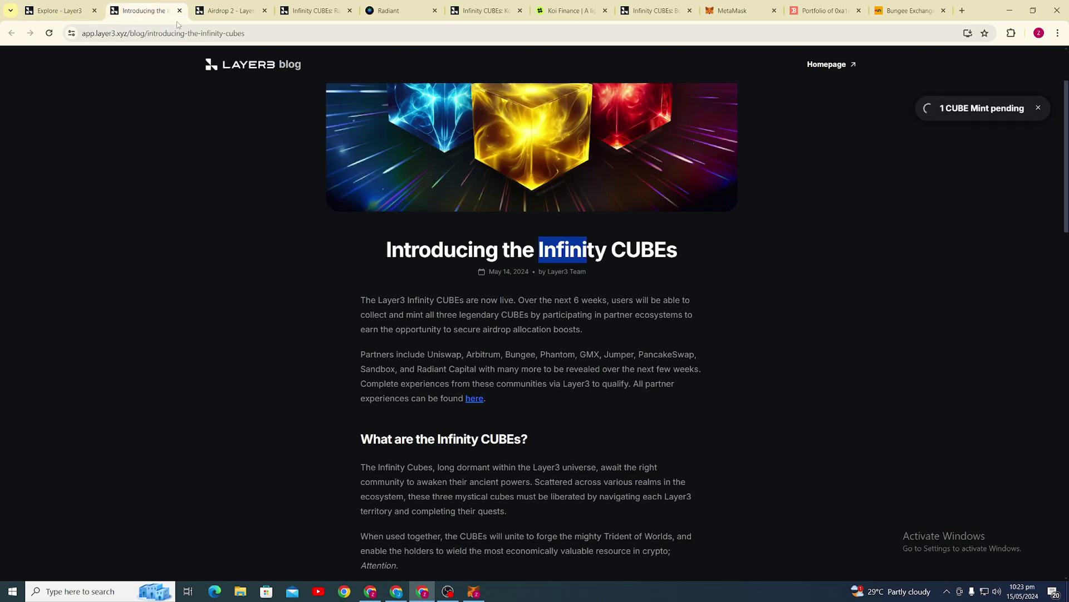
left_click(244, 11)
left_click(315, 11)
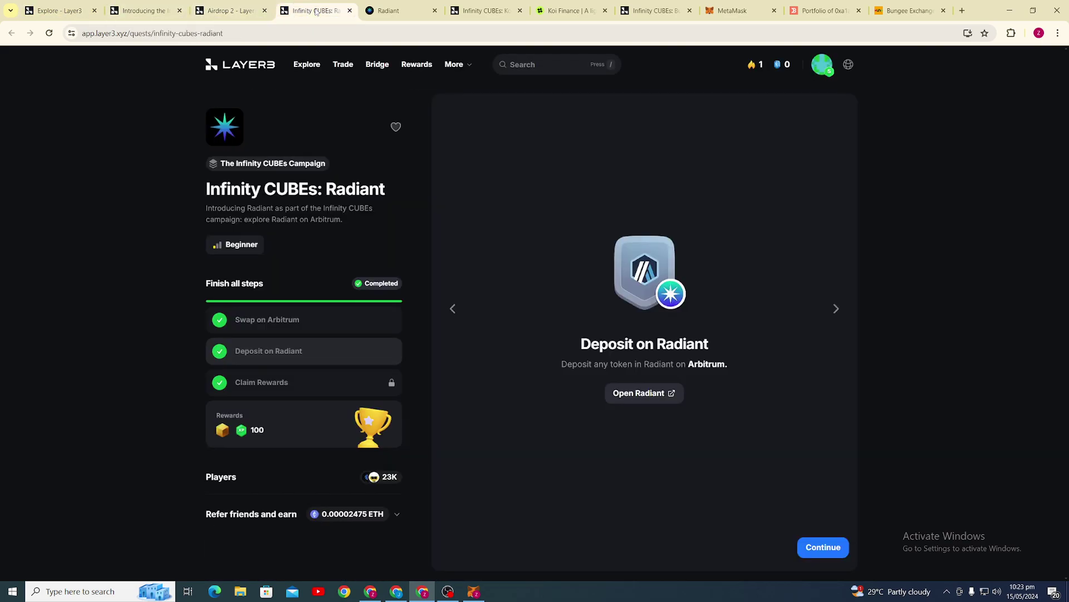
left_click(290, 163)
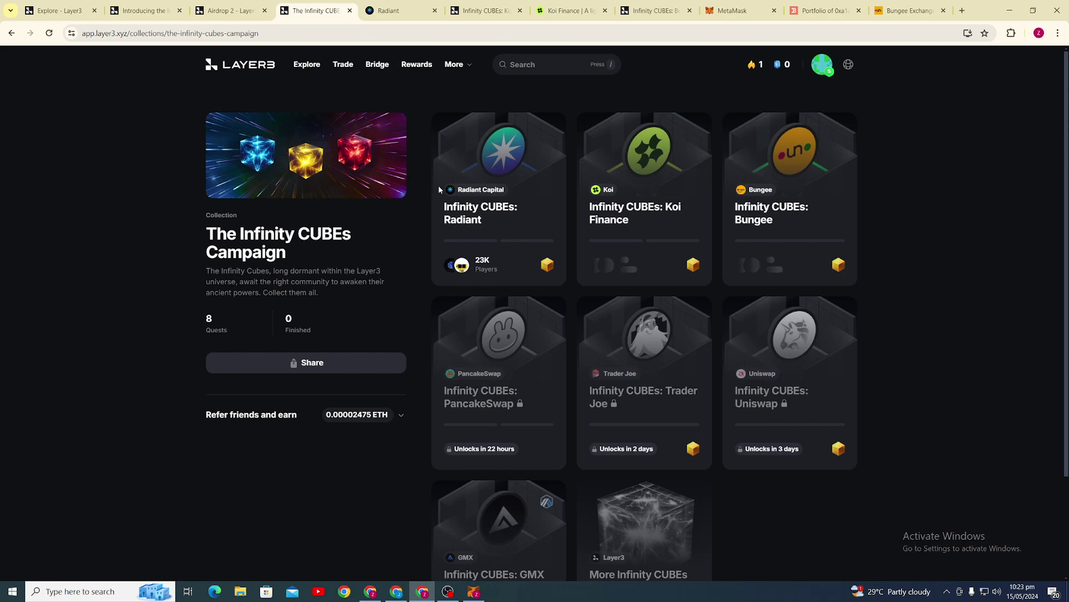
scroll(580, 251, "down", 3)
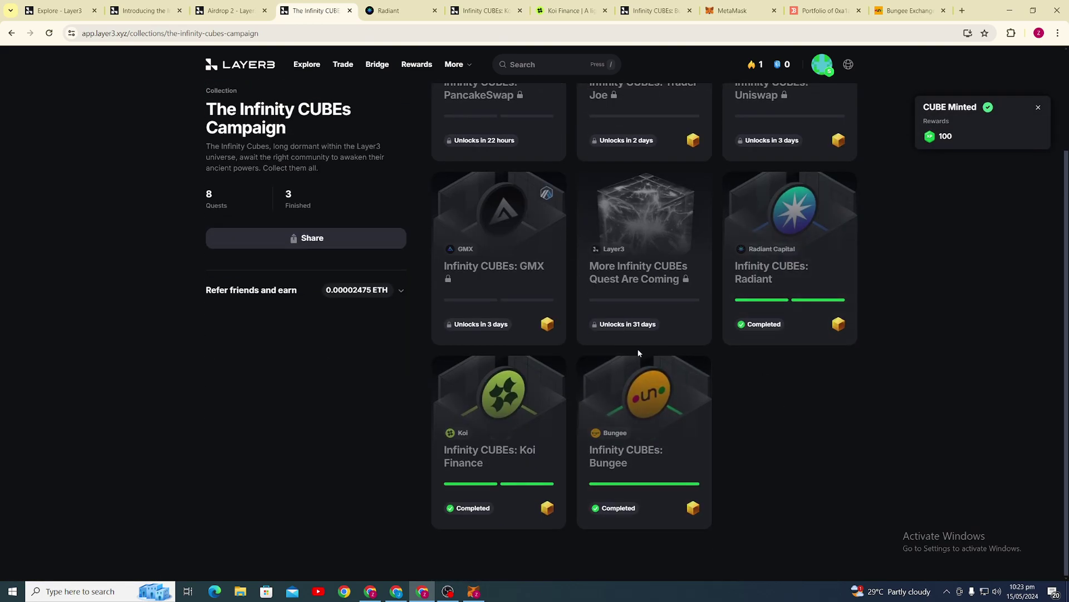
scroll(642, 342, "up", 2)
scroll(641, 356, "down", 2)
scroll(641, 279, "up", 2)
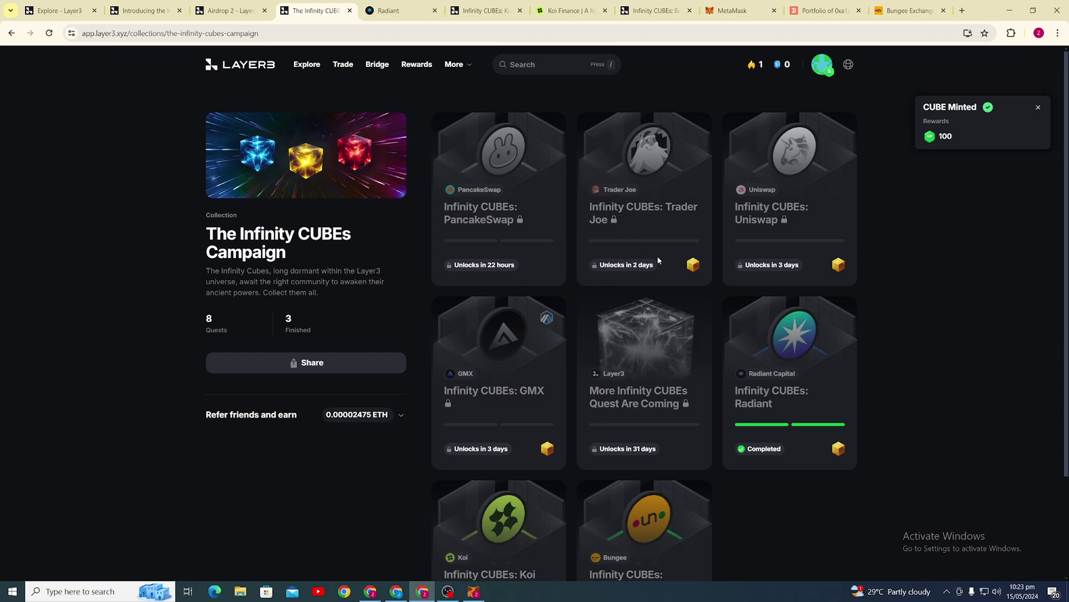
scroll(689, 298, "down", 2)
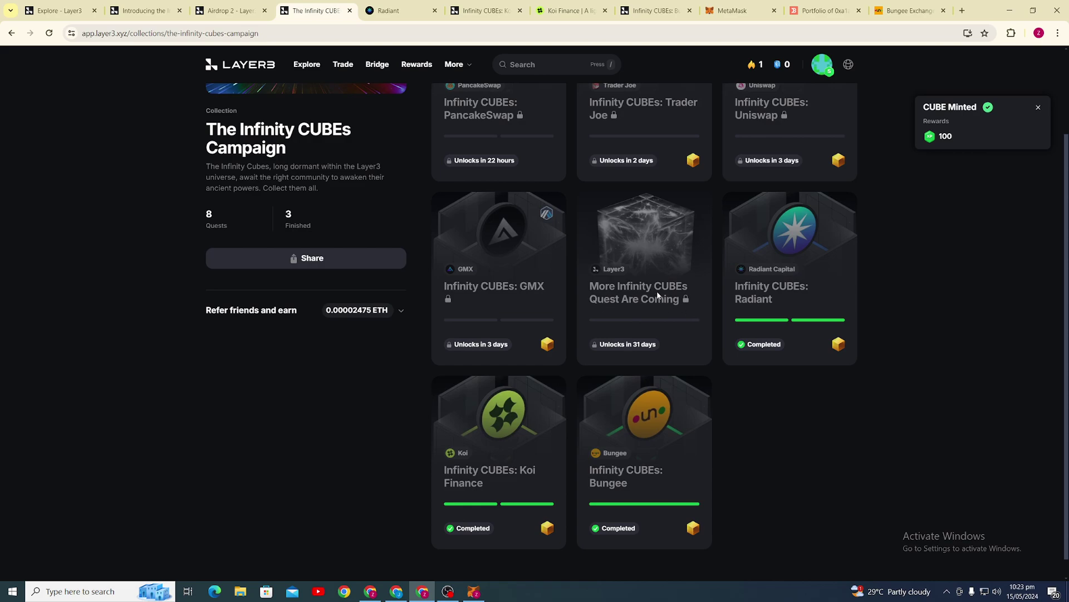
scroll(657, 294, "up", 2)
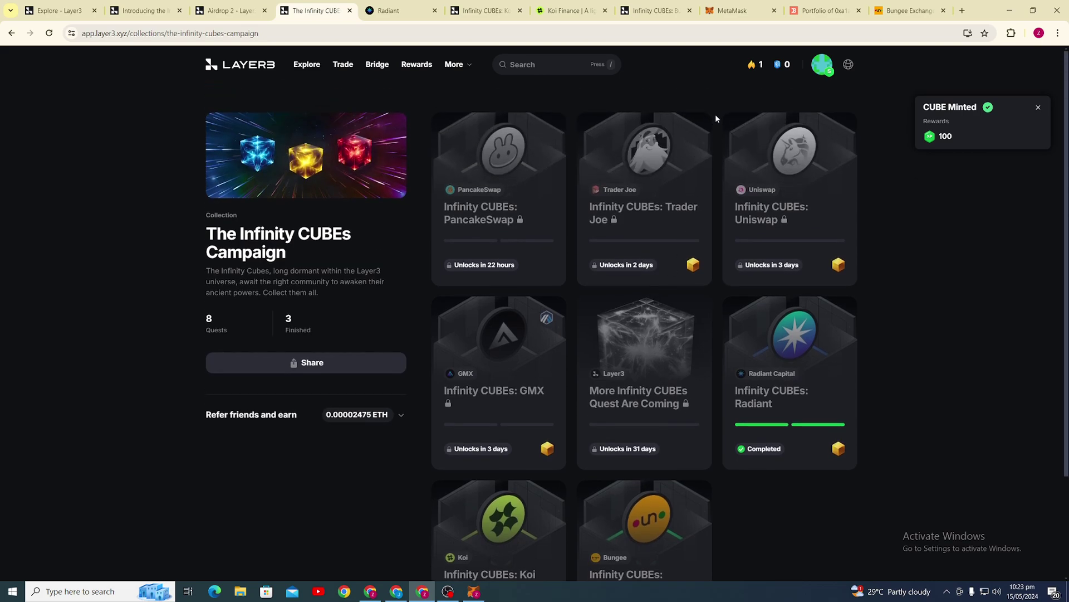
Reload the DeBank portfolio and review the wallet's chain balances alongside MetaMask and the Bungee transfer, returning to the Layer3 collection.
left_click(734, 10)
left_click(825, 11)
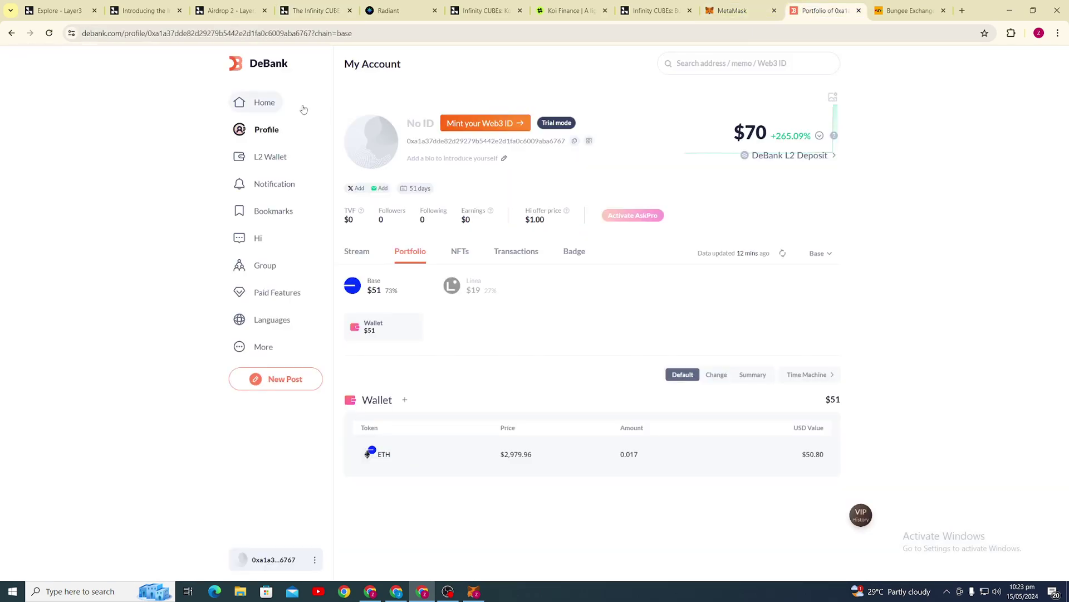
left_click(49, 33)
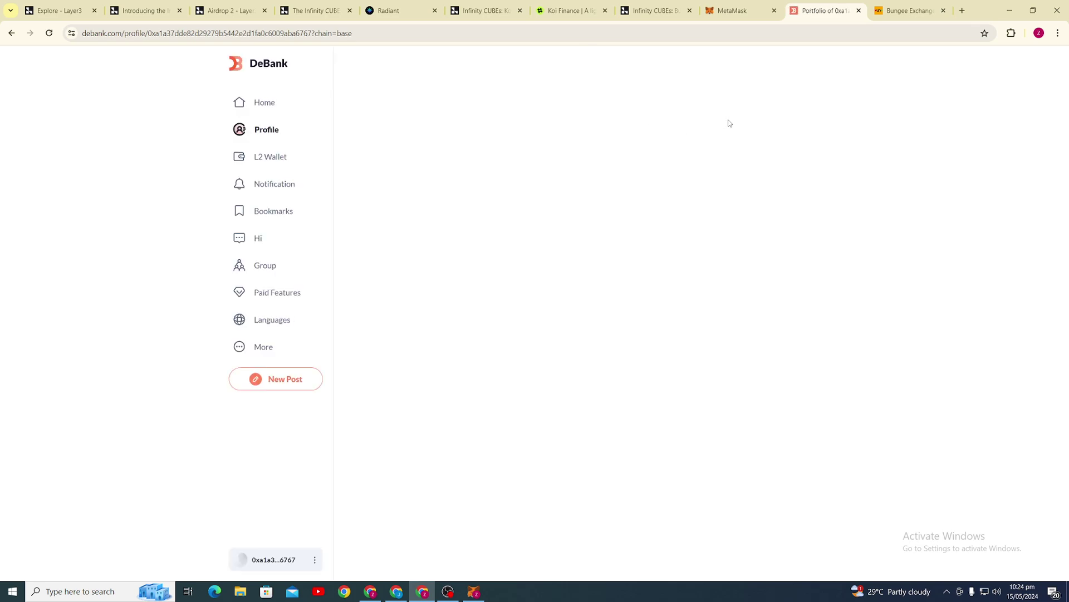
left_click(735, 11)
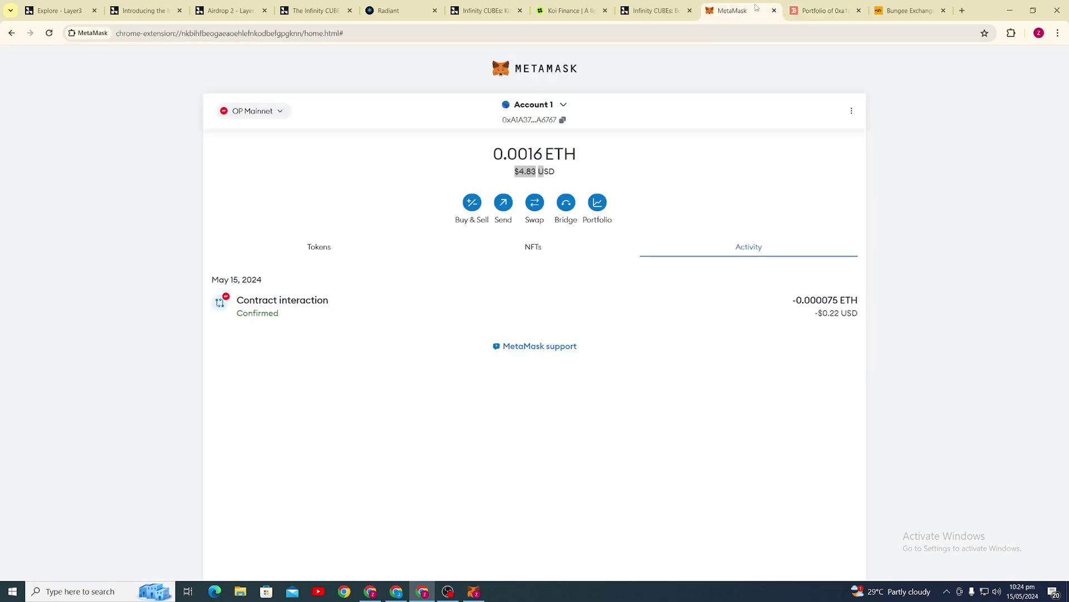
left_click(825, 11)
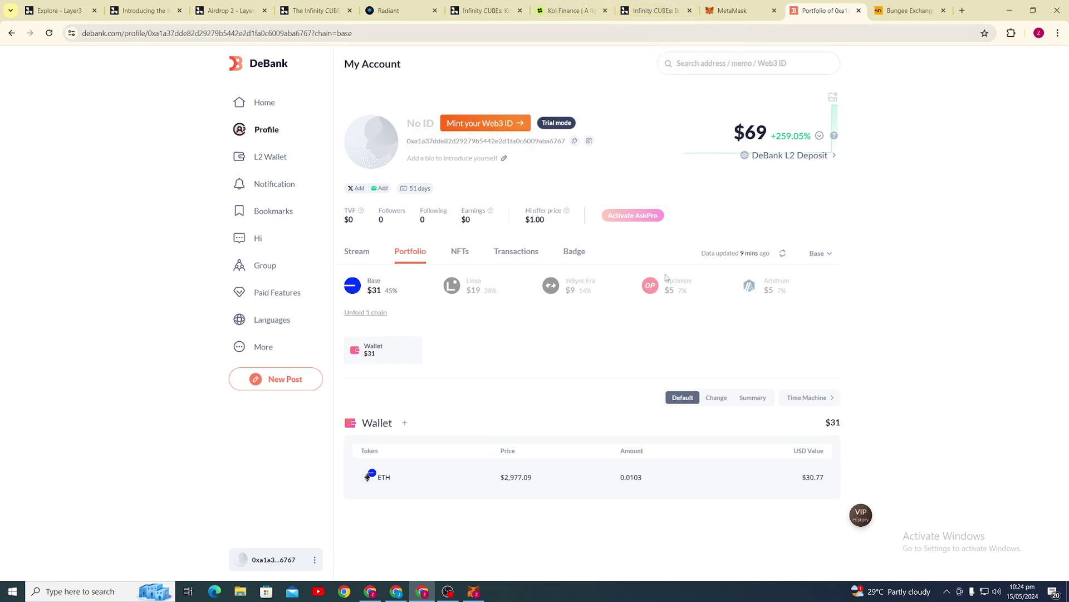
left_click(893, 10)
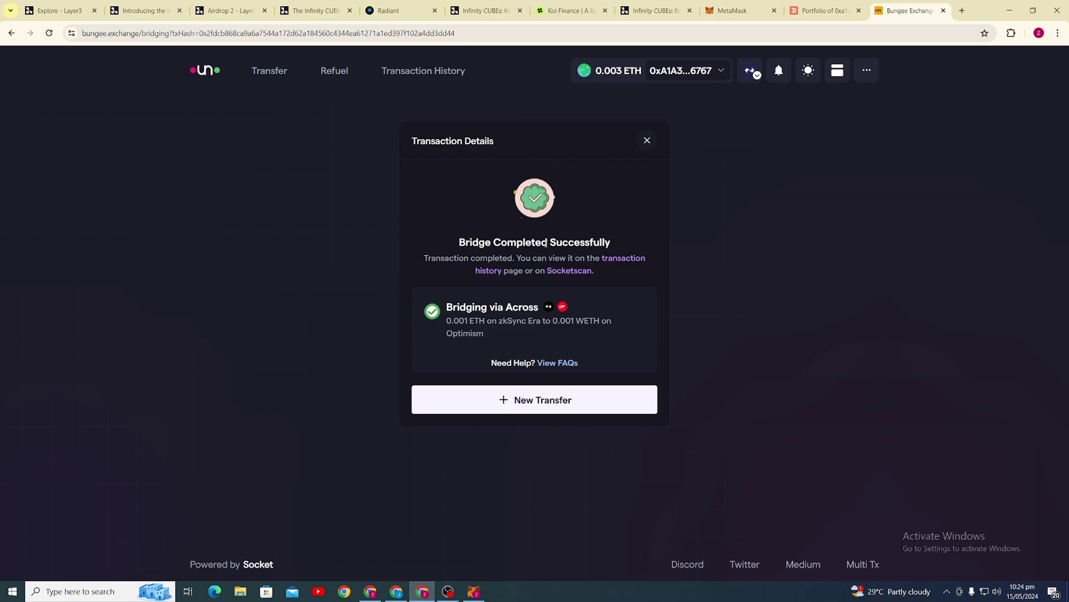
left_click(312, 8)
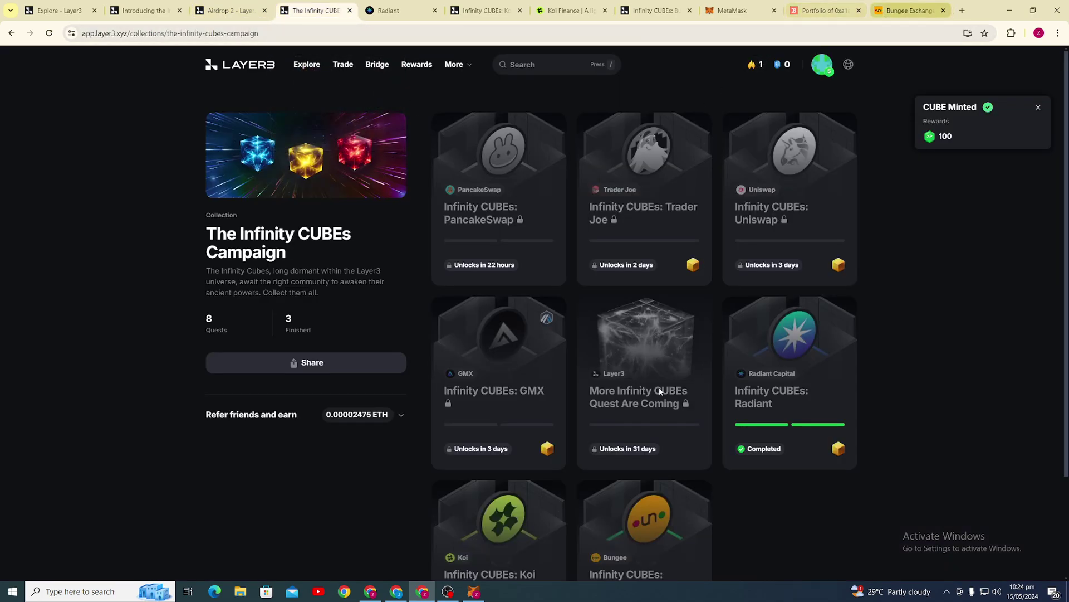
left_click(447, 591)
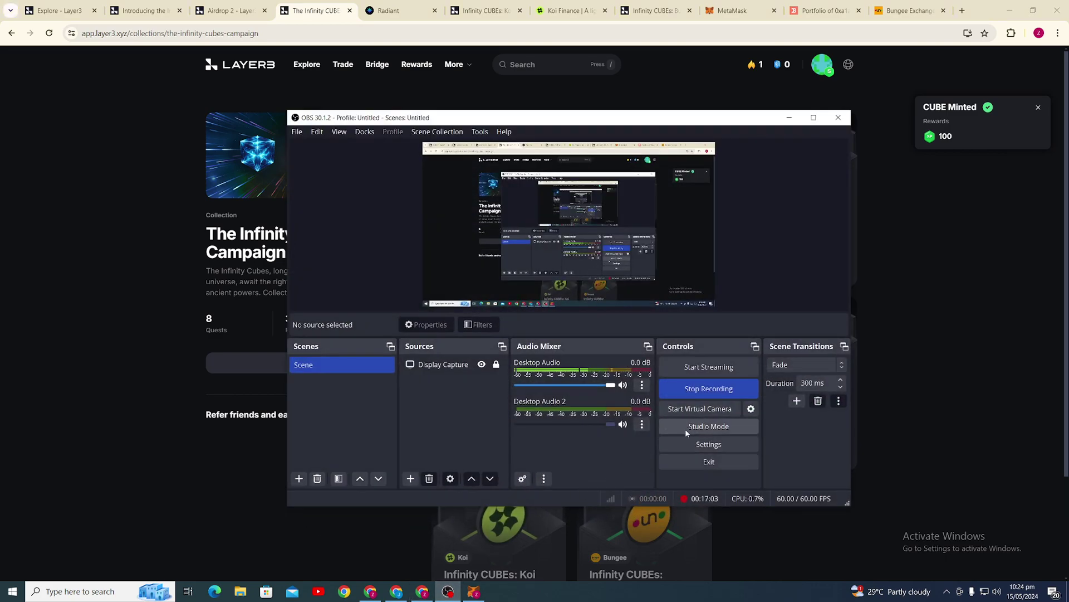